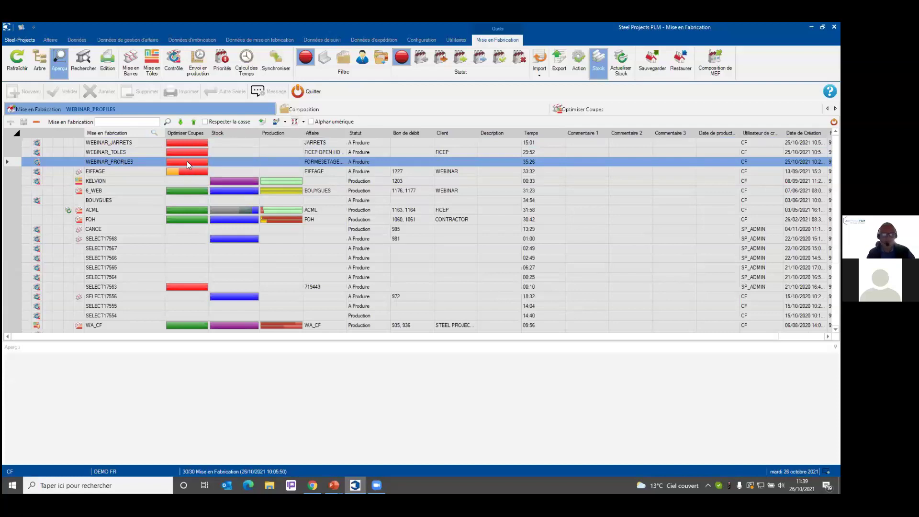
Review the composition of WEBINAR_PROFILES, checking the projects, profiles, grades and 3D previews of several parts
{"action": "mouse_move", "coordinate": [187, 162]}
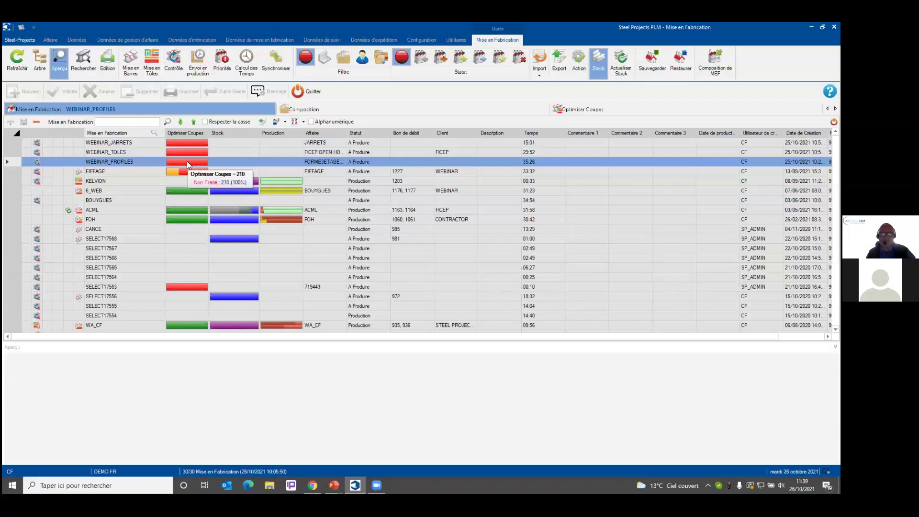
{"action": "left_click", "coordinate": [323, 110]}
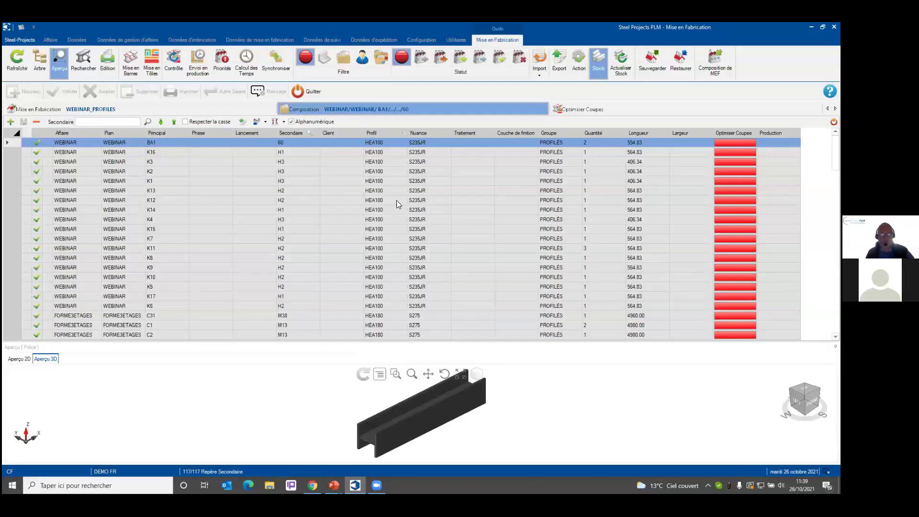
{"action": "scroll", "coordinate": [399, 220], "scroll_direction": "down", "scroll_amount": 15}
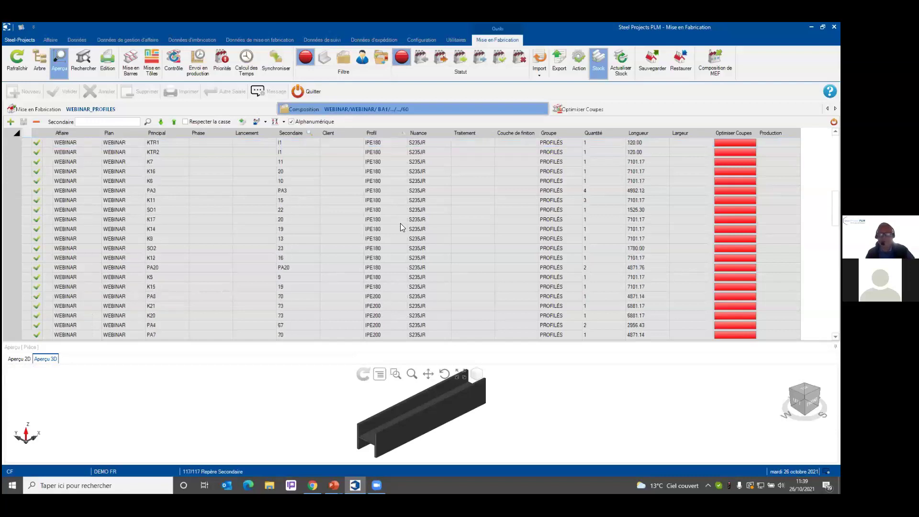
{"action": "scroll", "coordinate": [407, 222], "scroll_direction": "down", "scroll_amount": 10}
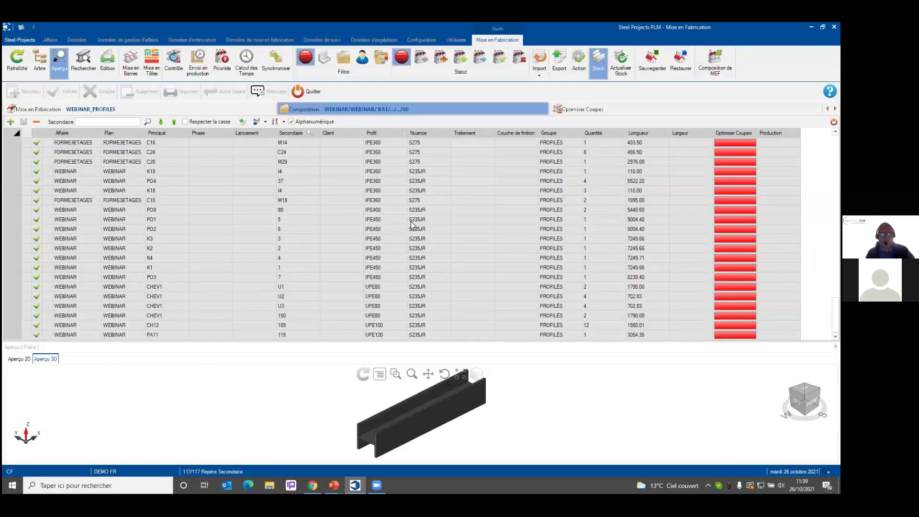
{"action": "scroll", "coordinate": [411, 223], "scroll_direction": "up", "scroll_amount": 8}
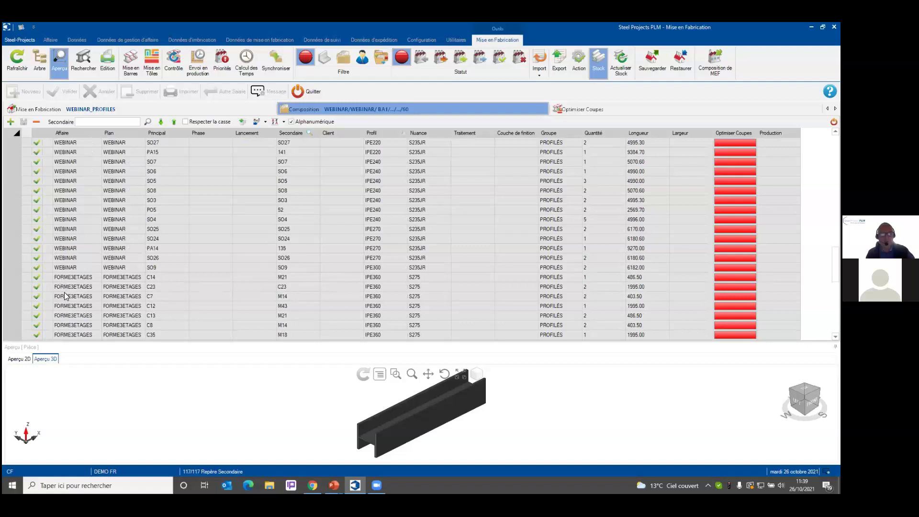
{"action": "left_click", "coordinate": [66, 287]}
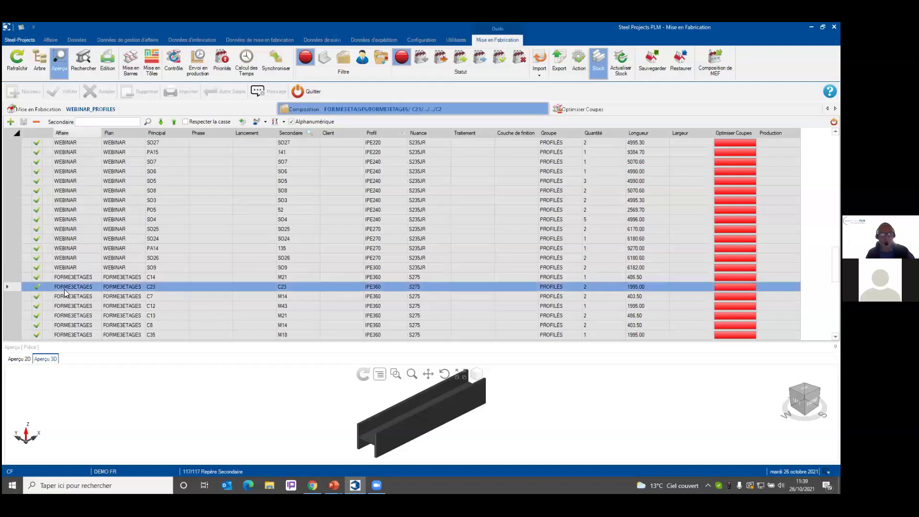
{"action": "left_click", "coordinate": [67, 239]}
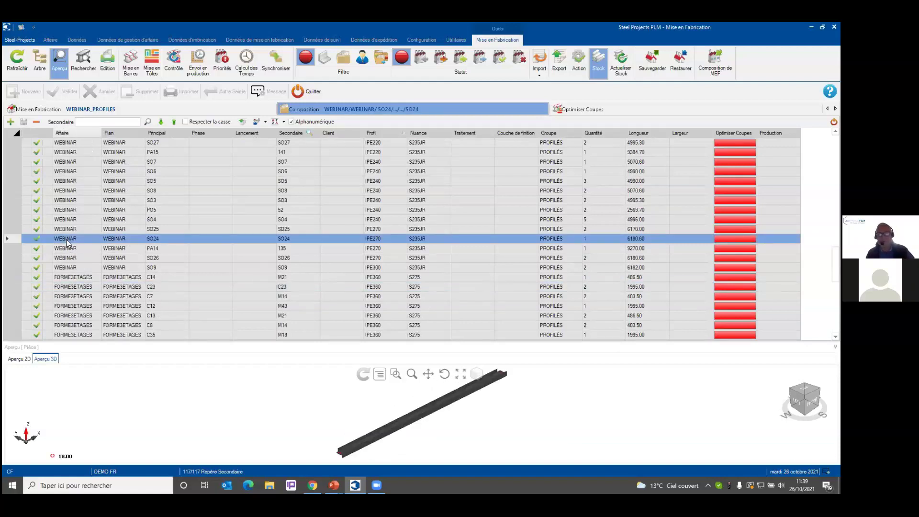
{"action": "scroll", "coordinate": [386, 153], "scroll_direction": "down", "scroll_amount": 3}
{"action": "scroll", "coordinate": [386, 154], "scroll_direction": "up", "scroll_amount": 9}
{"action": "left_click", "coordinate": [389, 152]}
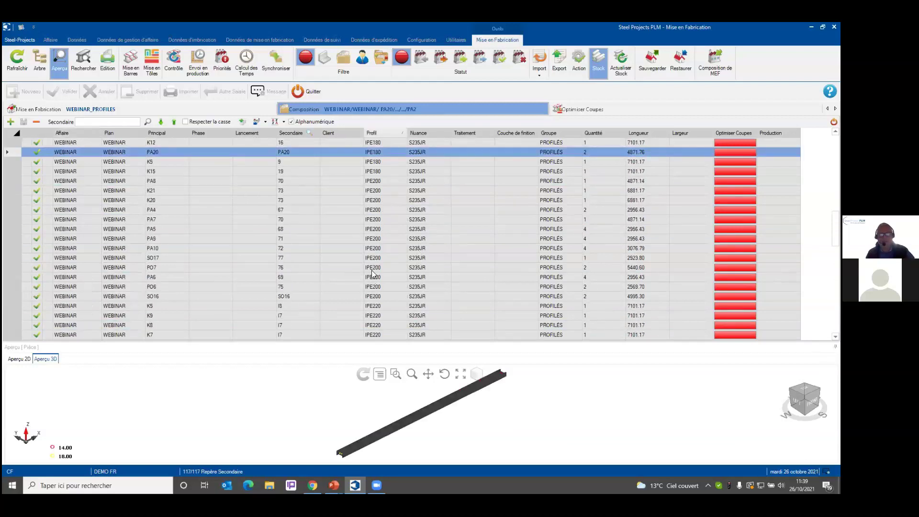
{"action": "left_click", "coordinate": [387, 143]}
{"action": "scroll", "coordinate": [391, 207], "scroll_direction": "up", "scroll_amount": 8}
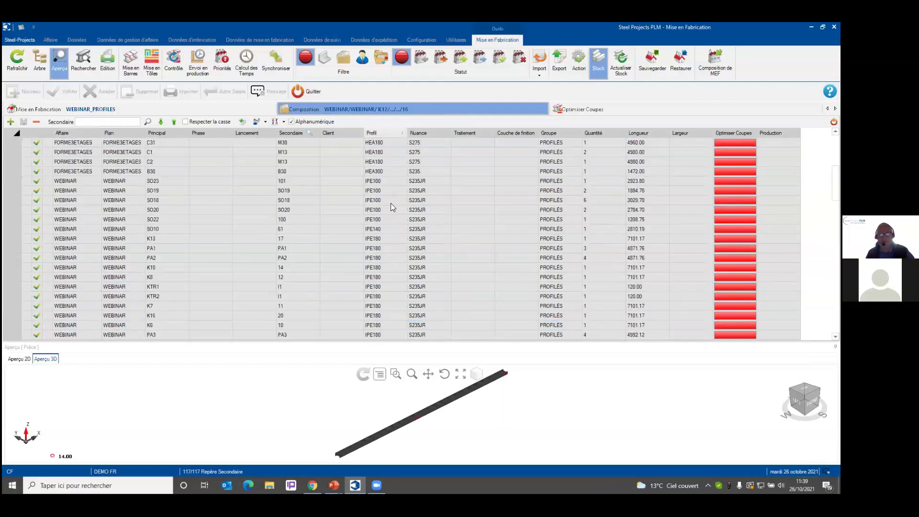
{"action": "left_click", "coordinate": [387, 152]}
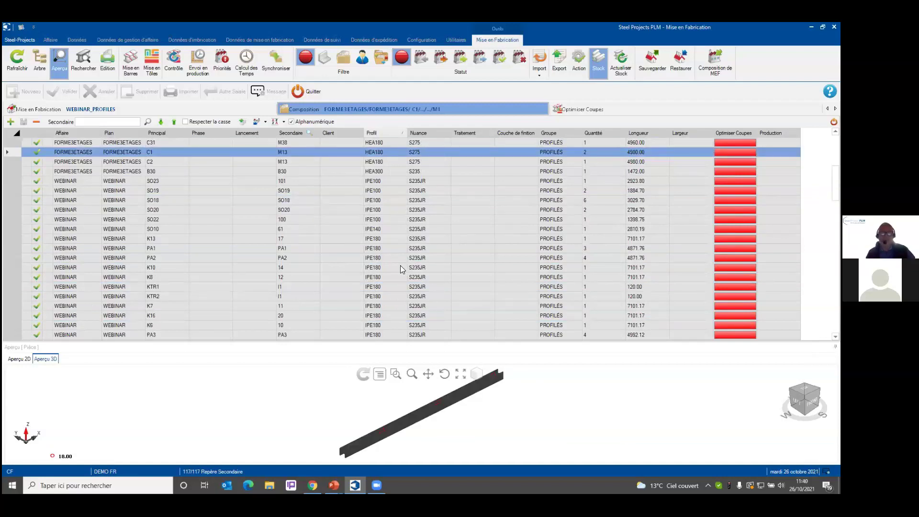
Start bar nesting (Mise en Barres) for WEBINAR_PROFILES and validate the new cutting order
{"action": "left_click", "coordinate": [133, 71]}
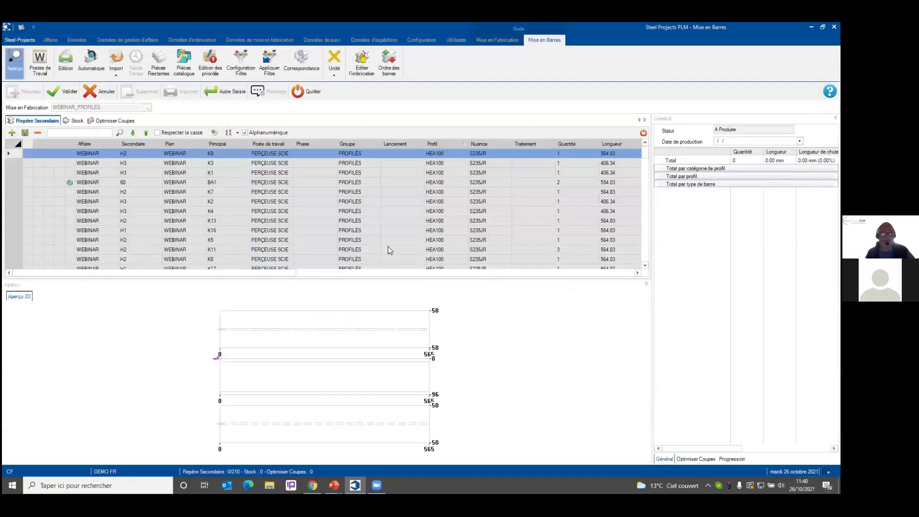
{"action": "left_click", "coordinate": [63, 93]}
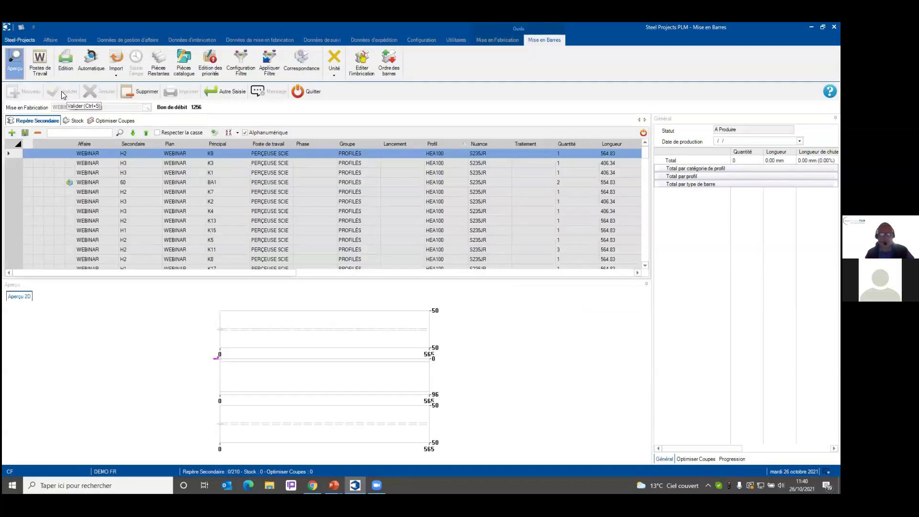
Browse the HEA100 secondary marks to be nested and inspect their 2D previews
{"action": "key", "text": "Down"}
{"action": "key", "text": "Down"}
{"action": "key", "text": "Down"}
{"action": "key", "text": "Down"}
{"action": "key", "text": "Down"}
{"action": "key", "text": "Down"}
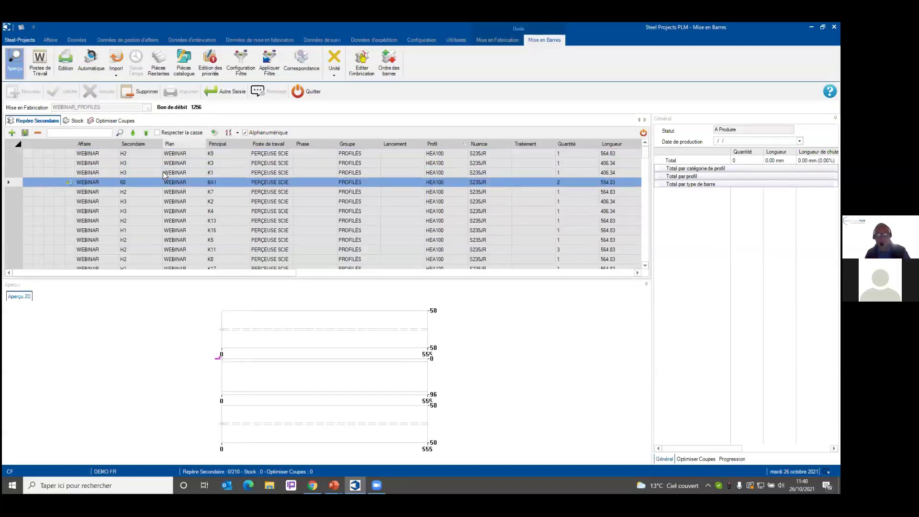
{"action": "key", "text": "Down"}
{"action": "key", "text": "Down"}
{"action": "key", "text": "Down"}
{"action": "key", "text": "Down"}
{"action": "key", "text": "Down"}
{"action": "key", "text": "Down"}
{"action": "key", "text": "Down"}
{"action": "key", "text": "Down"}
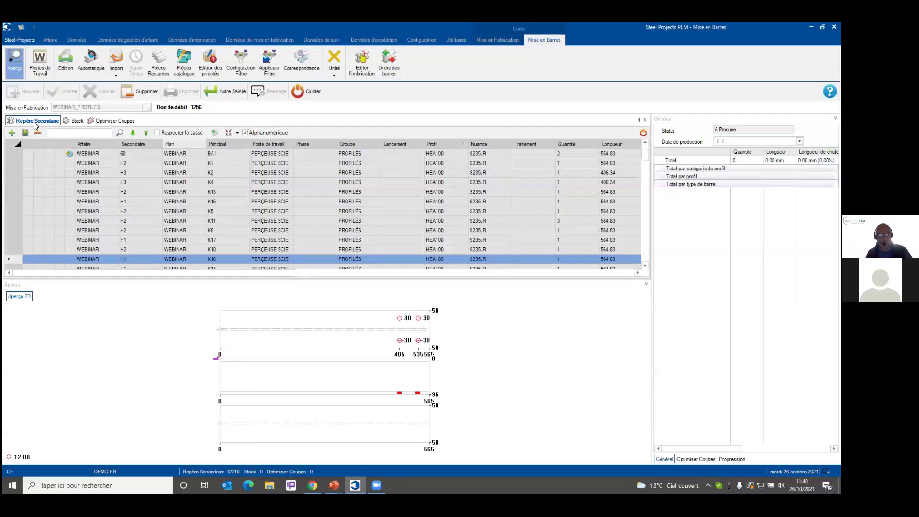
Add a stock bar manually with profile HEA100, length 6000 mm and grade S235JR
{"action": "left_click", "coordinate": [68, 123]}
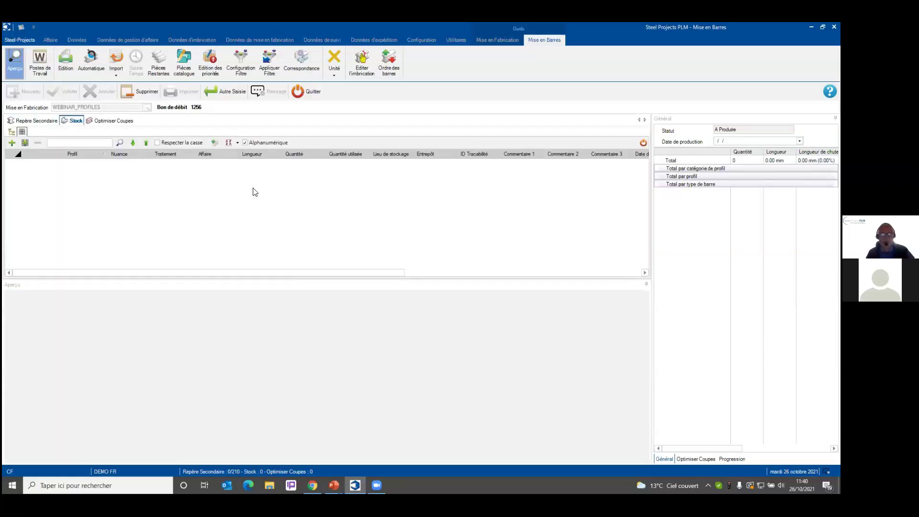
{"action": "left_click", "coordinate": [11, 145]}
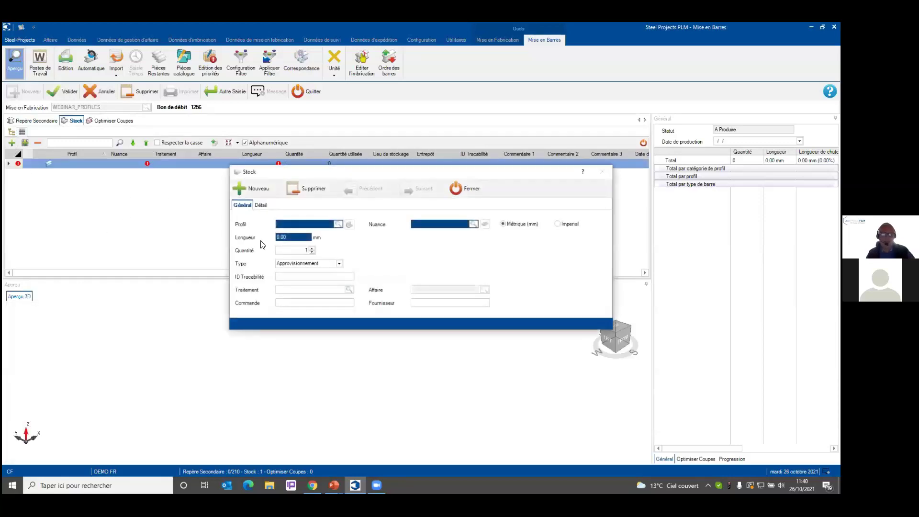
{"action": "left_click", "coordinate": [339, 225]}
{"action": "double_click", "coordinate": [298, 212]}
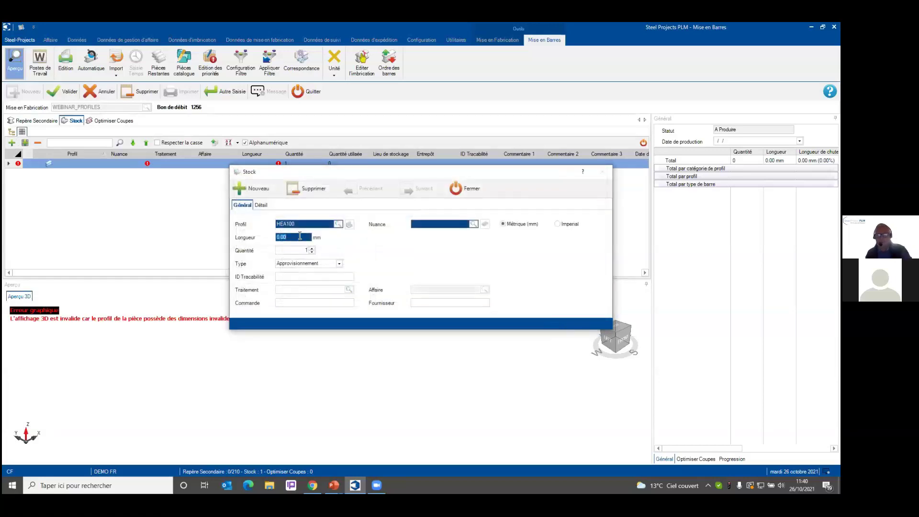
{"action": "type", "text": "6000"}
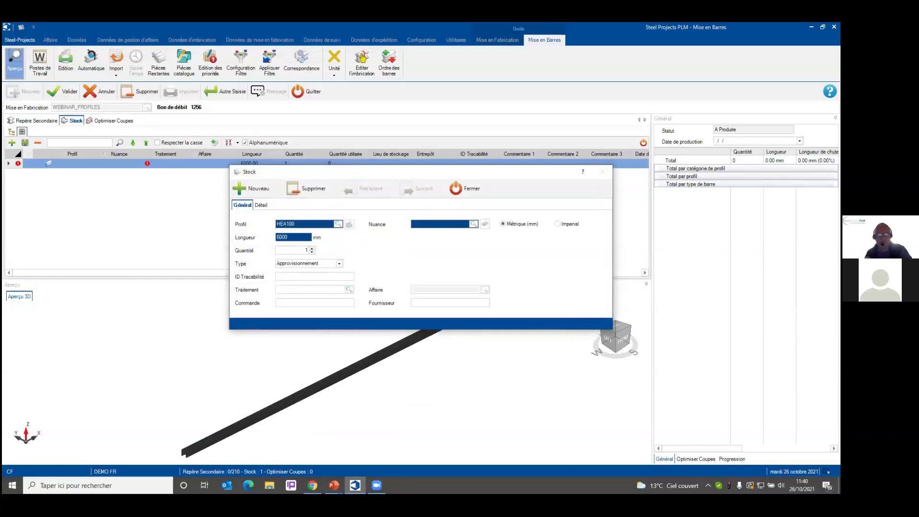
{"action": "left_click", "coordinate": [473, 224]}
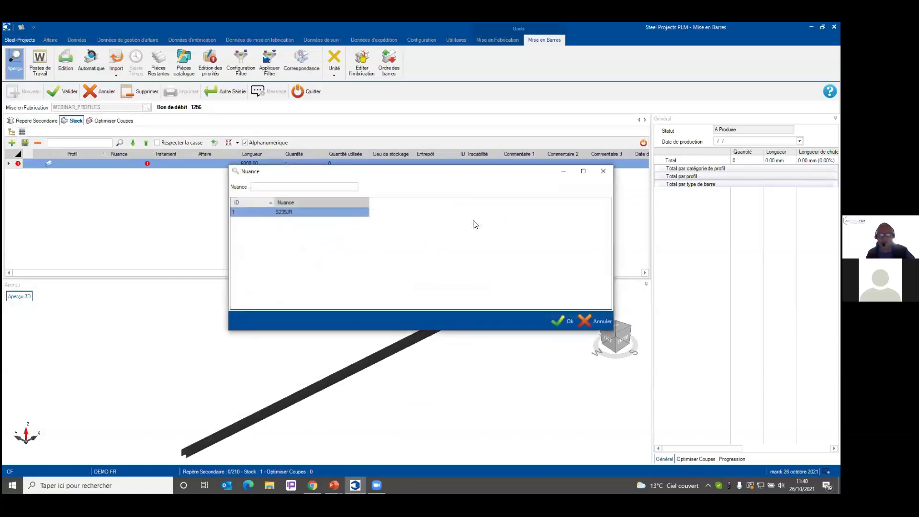
{"action": "double_click", "coordinate": [298, 213]}
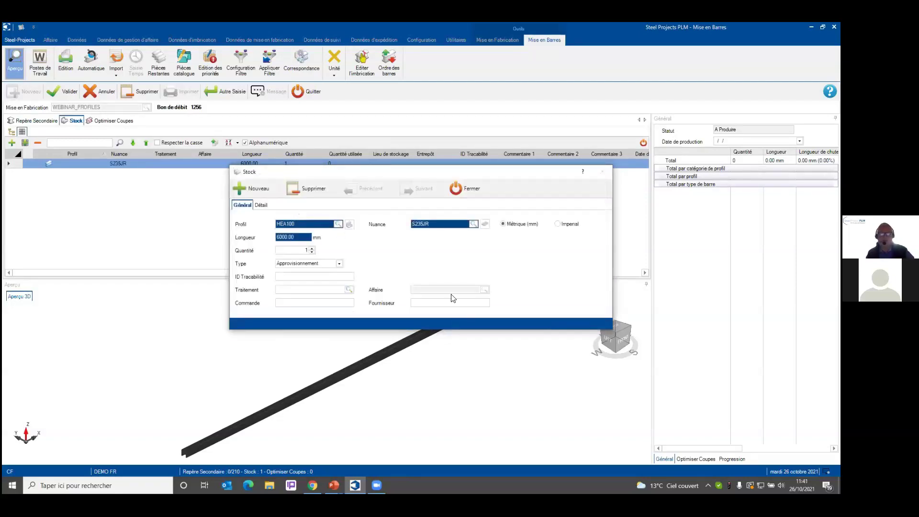
{"action": "left_click", "coordinate": [469, 188]}
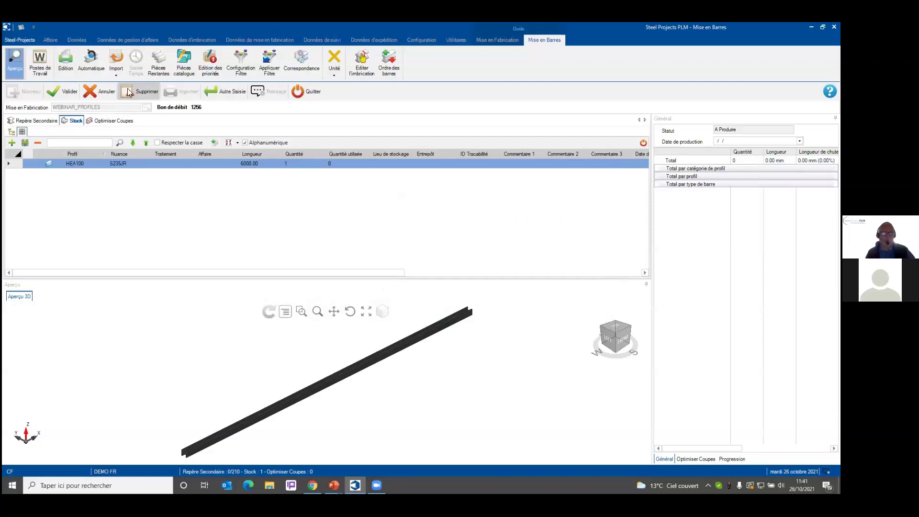
Import the matching bars from STOCK into the cutting order and validate it
{"action": "left_click", "coordinate": [117, 79]}
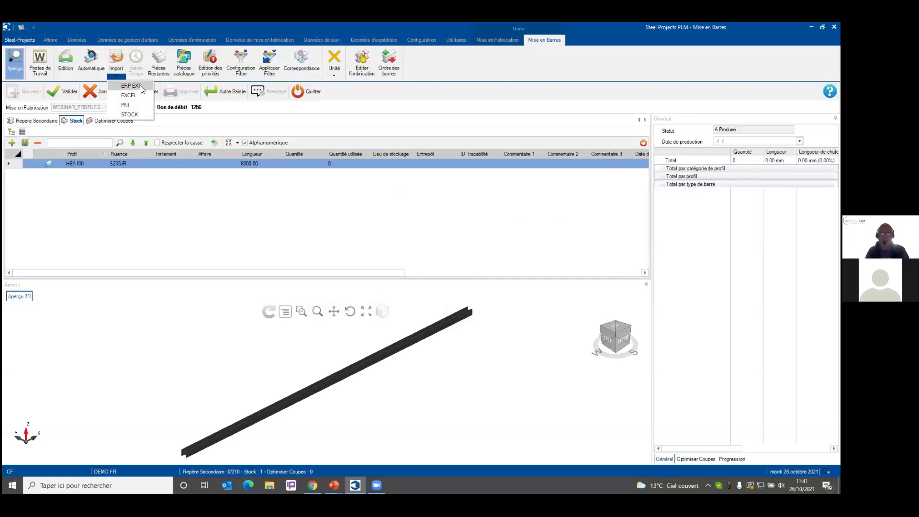
{"action": "left_click", "coordinate": [130, 115]}
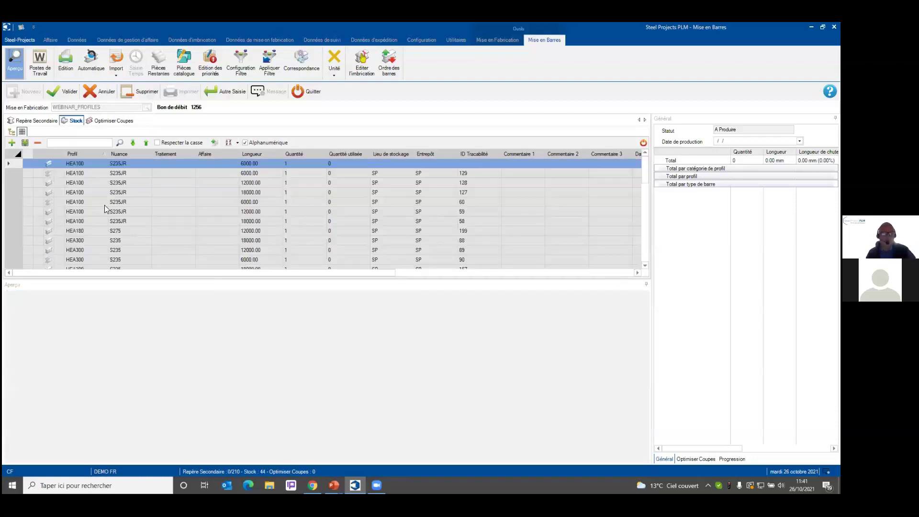
{"action": "left_click", "coordinate": [140, 203]}
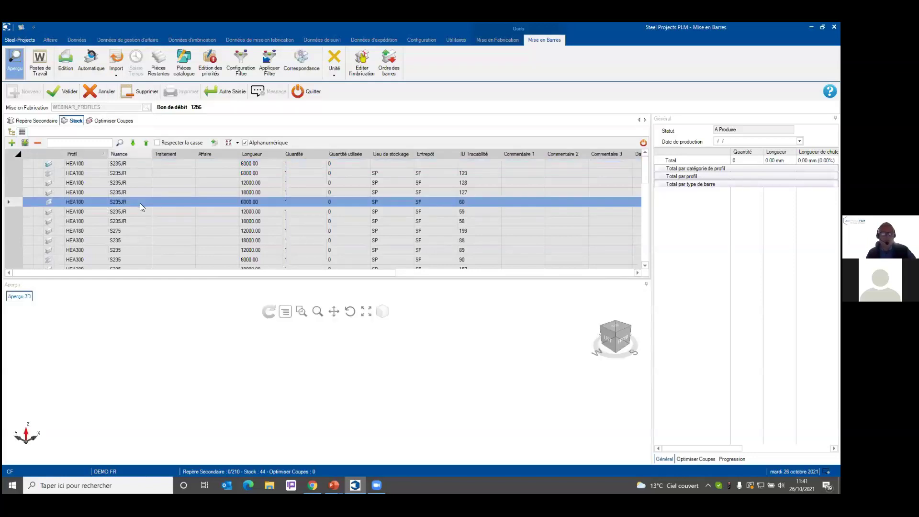
{"action": "left_click", "coordinate": [38, 164]}
{"action": "left_click", "coordinate": [59, 92]}
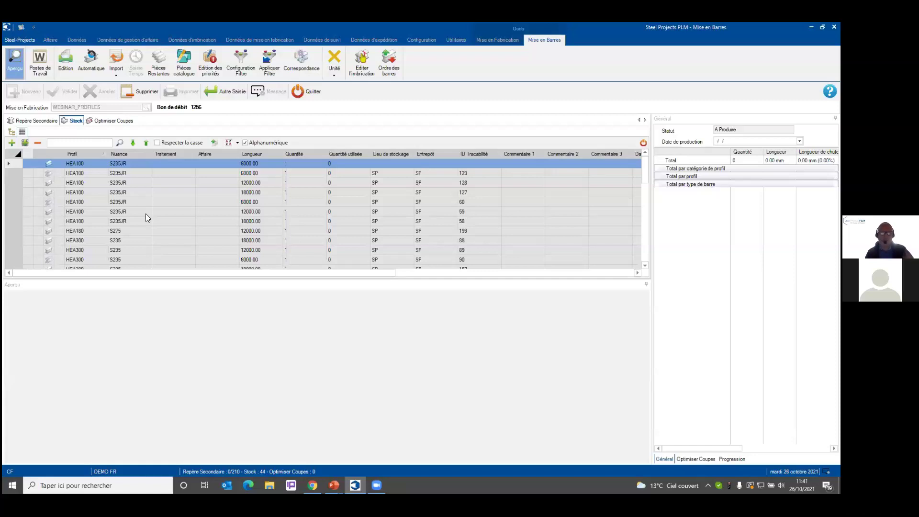
Create a manual nest on the first HEA100 S235JR stock bar, 6000 mm long, without a traceability ID
{"action": "scroll", "coordinate": [154, 217], "scroll_direction": "down", "scroll_amount": 8}
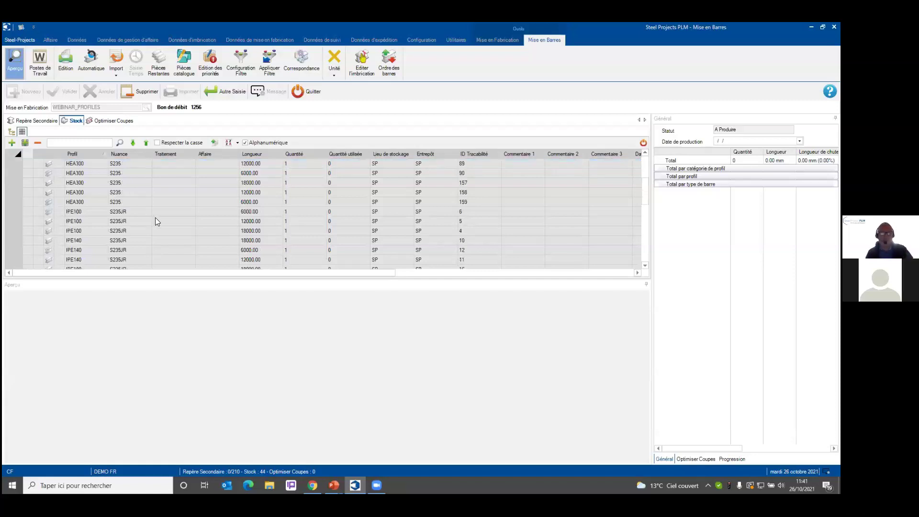
{"action": "scroll", "coordinate": [159, 214], "scroll_direction": "up", "scroll_amount": 8}
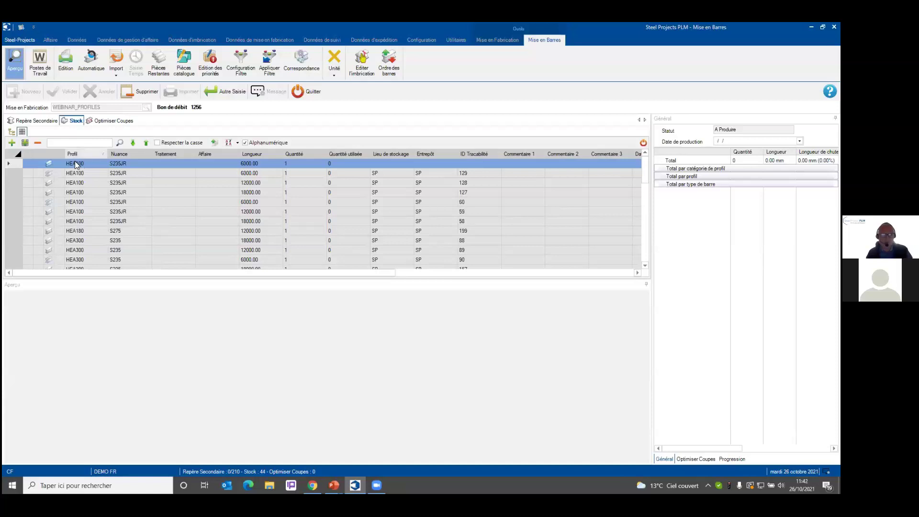
{"action": "left_click_drag", "start_coordinate": [75, 165], "coordinate": [734, 226]}
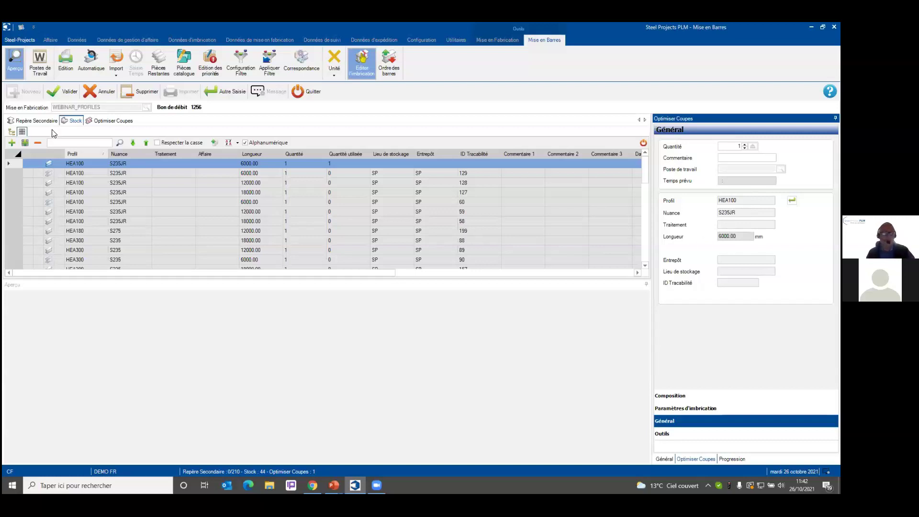
Nest all three pieces of secondary mark H2 from main mark K11 on the HEA100 bar
{"action": "left_click", "coordinate": [38, 122]}
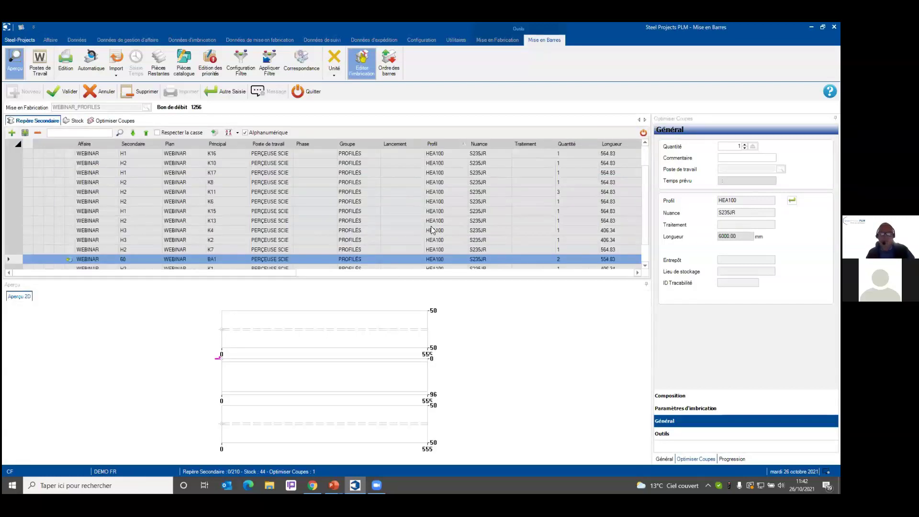
{"action": "scroll", "coordinate": [419, 235], "scroll_direction": "up", "scroll_amount": 1}
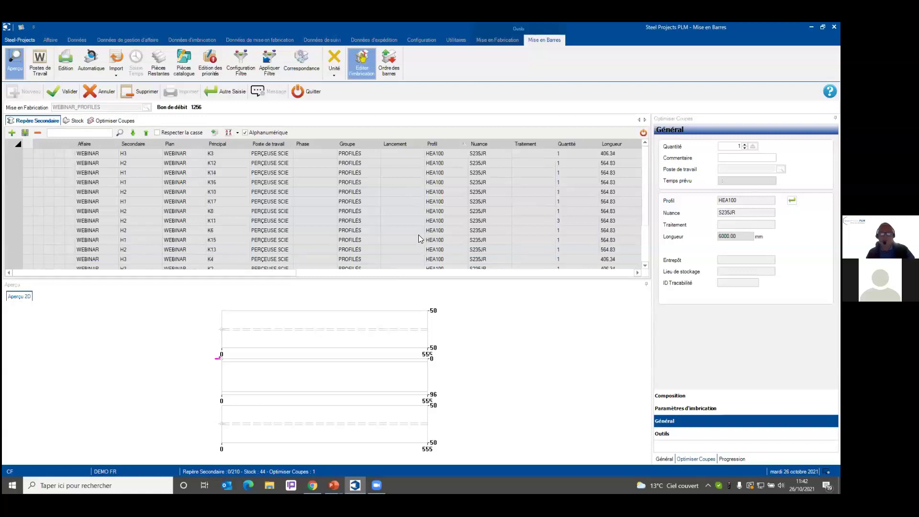
{"action": "scroll", "coordinate": [418, 234], "scroll_direction": "down", "scroll_amount": 1}
{"action": "scroll", "coordinate": [419, 235], "scroll_direction": "up", "scroll_amount": 1}
{"action": "left_click", "coordinate": [193, 220]}
{"action": "left_click_drag", "start_coordinate": [192, 220], "coordinate": [731, 266]}
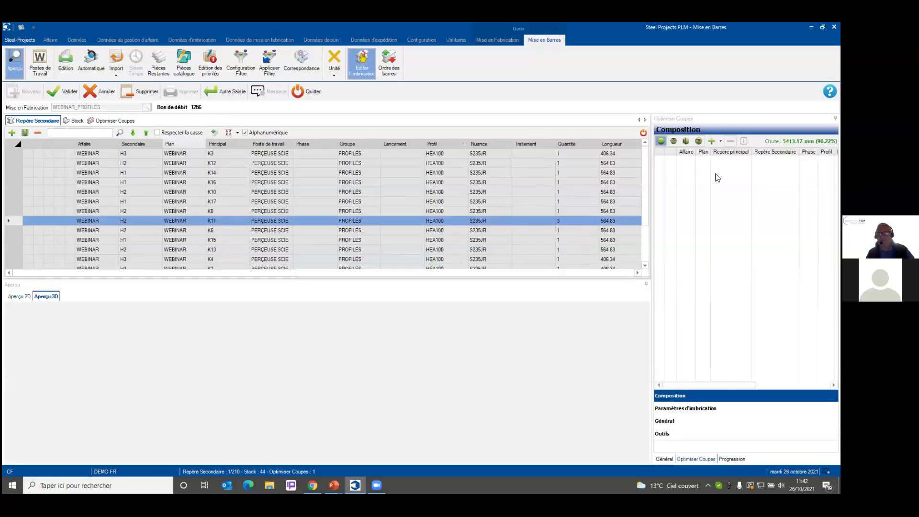
{"action": "left_click", "coordinate": [712, 141]}
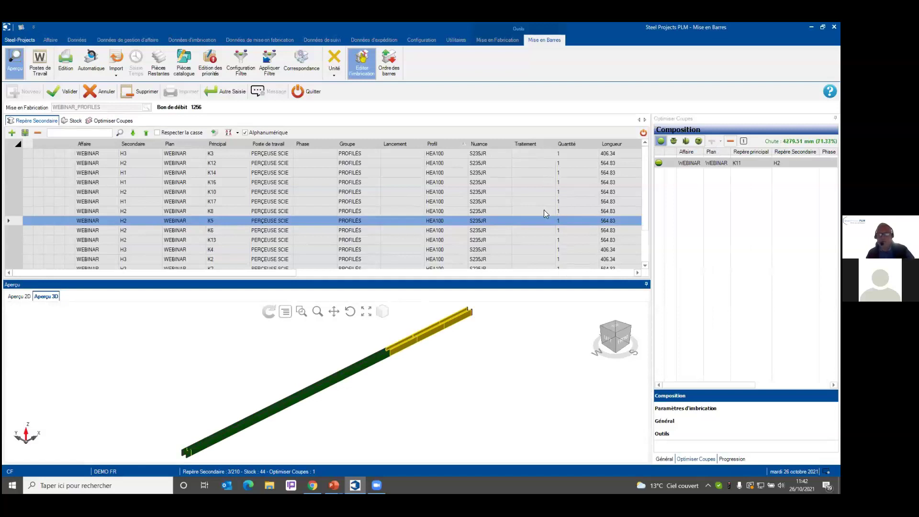
Add both pieces of secondary mark 60 from main mark BA1 to the same bar
{"action": "scroll", "coordinate": [544, 214], "scroll_direction": "down", "scroll_amount": 2}
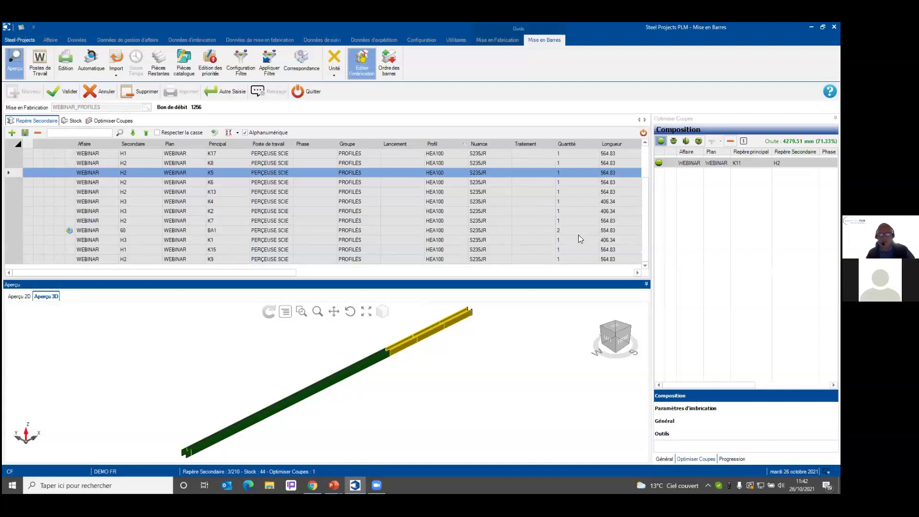
{"action": "left_click_drag", "start_coordinate": [563, 230], "coordinate": [726, 178]}
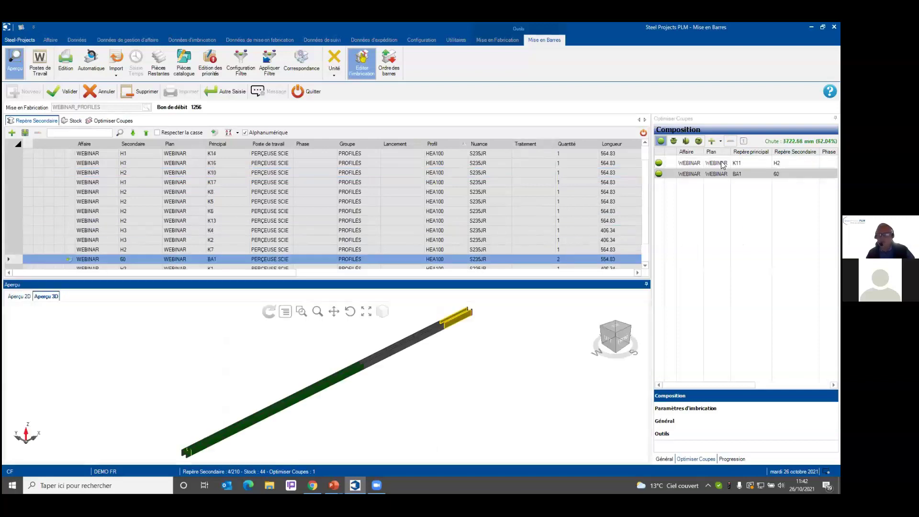
{"action": "left_click", "coordinate": [712, 140]}
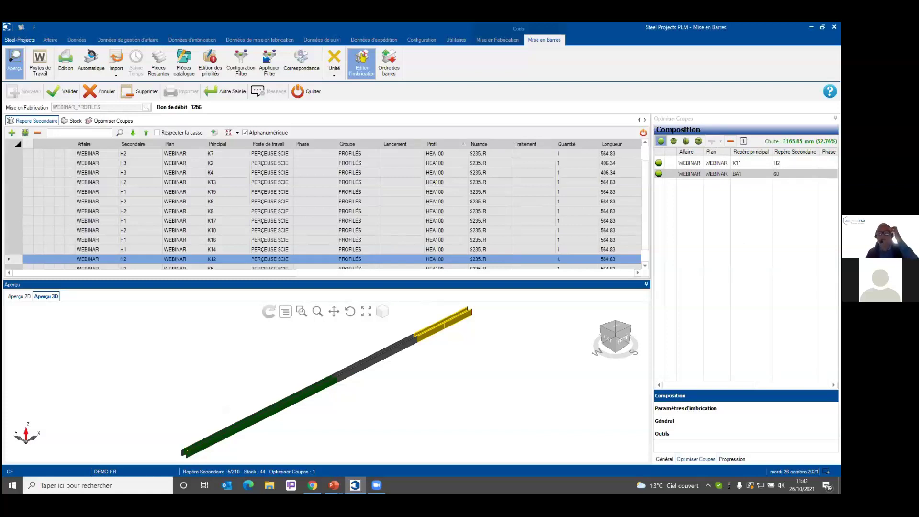
Add the six HEA100 secondary marks from main marks K3, K1, K7, K2, K4 and K13 to the bar's composition
{"action": "scroll", "coordinate": [467, 193], "scroll_direction": "up", "scroll_amount": 1}
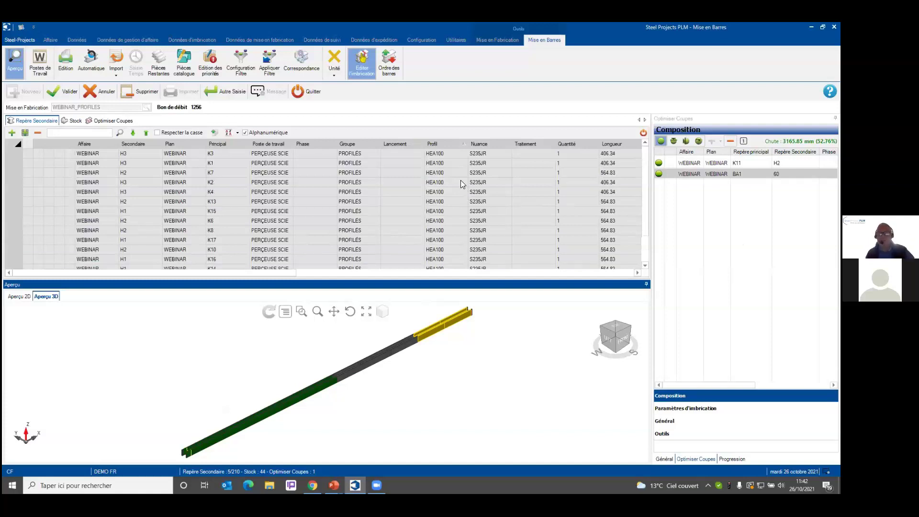
{"action": "left_click", "coordinate": [363, 154]}
{"action": "left_click", "coordinate": [360, 201], "text": "shift"}
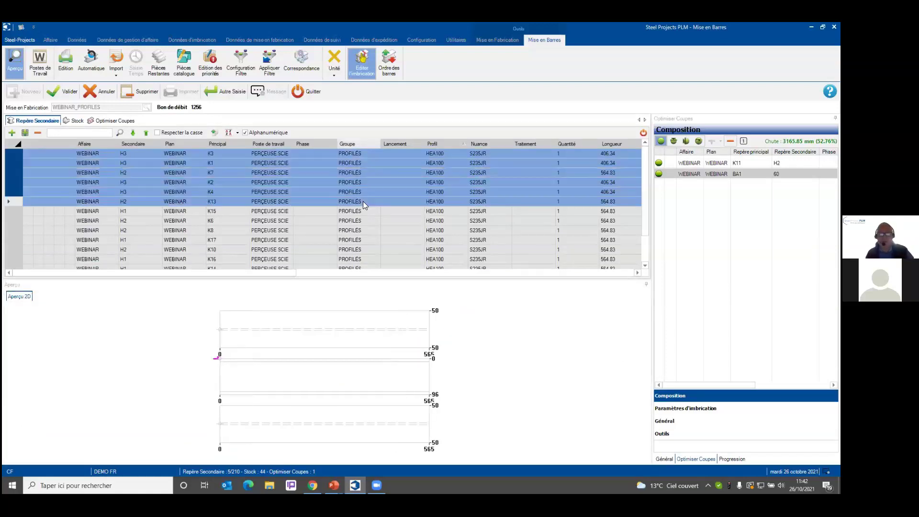
{"action": "left_click_drag", "start_coordinate": [737, 252], "coordinate": [736, 253]}
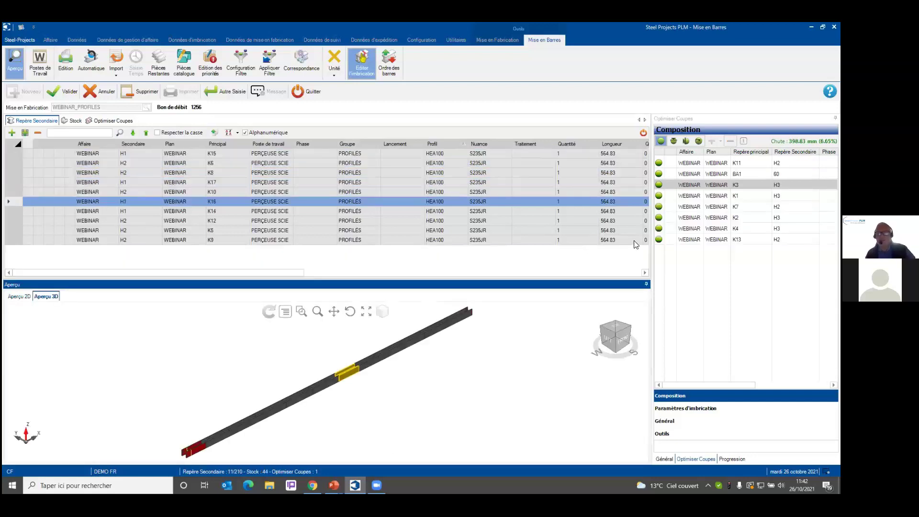
Try adding marks H1 from K16 and H2 from K10 to the bar, and remove both from its composition
{"action": "left_click", "coordinate": [356, 194], "text": "ctrl"}
{"action": "left_click_drag", "start_coordinate": [357, 197], "coordinate": [738, 297]}
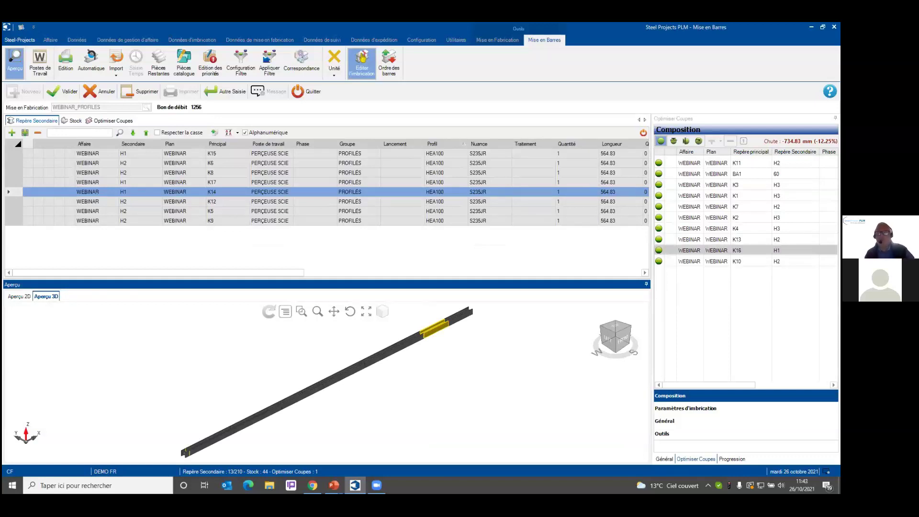
{"action": "left_click", "coordinate": [695, 264]}
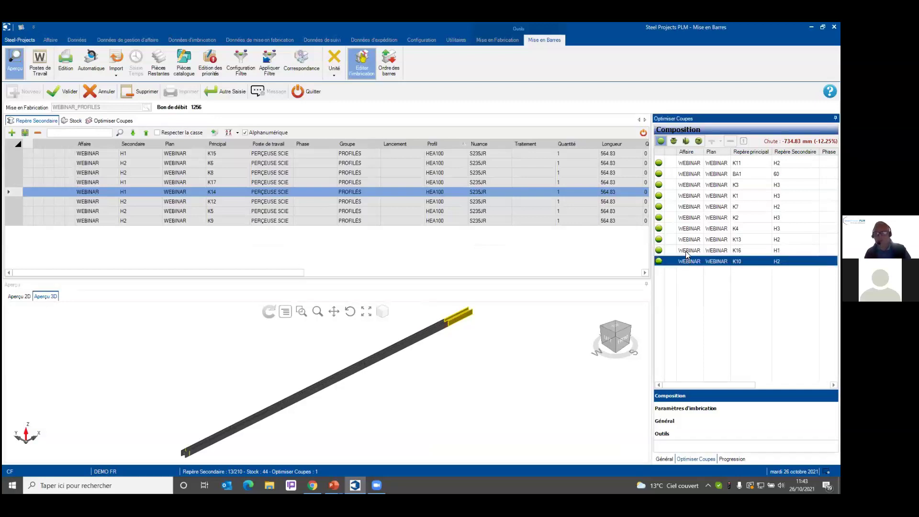
{"action": "left_click", "coordinate": [686, 251]}
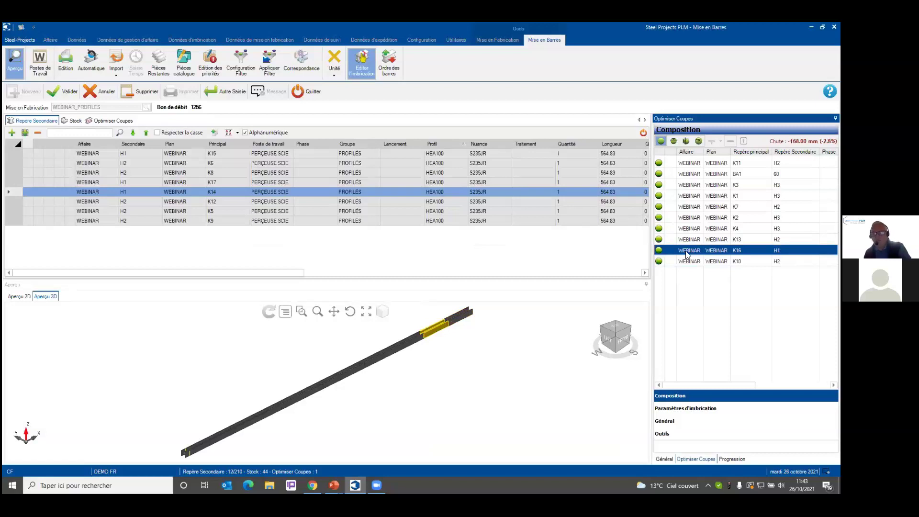
{"action": "key", "text": "Delete"}
{"action": "left_click", "coordinate": [687, 251]}
{"action": "key", "text": "Delete"}
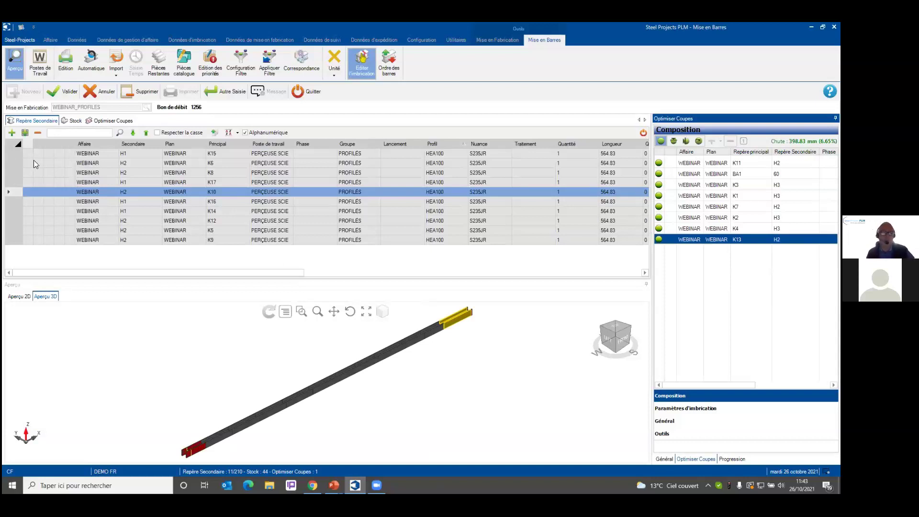
Validate the manual nest and inspect both ends of the nested bar in the 3D preview
{"action": "left_click", "coordinate": [63, 95]}
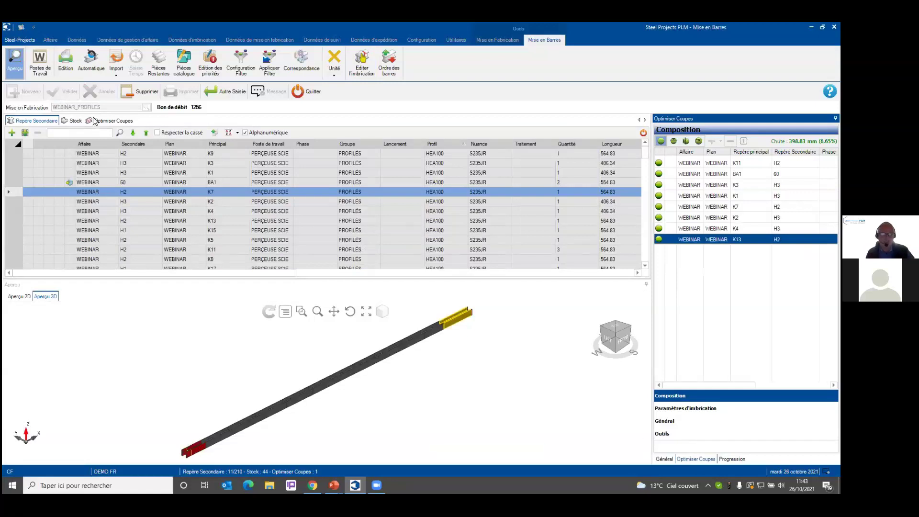
{"action": "scroll", "coordinate": [232, 450], "scroll_direction": "up", "scroll_amount": 5}
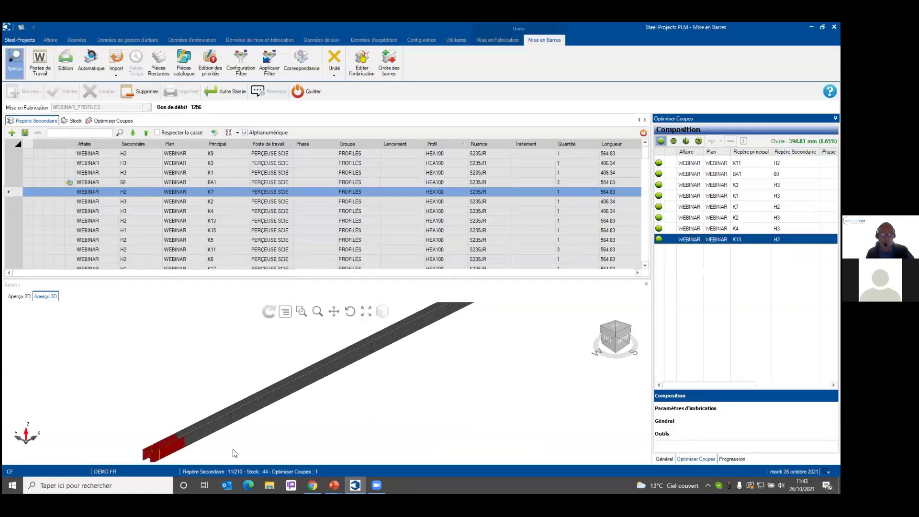
{"action": "scroll", "coordinate": [197, 414], "scroll_direction": "down", "scroll_amount": 5}
{"action": "left_click", "coordinate": [361, 380]}
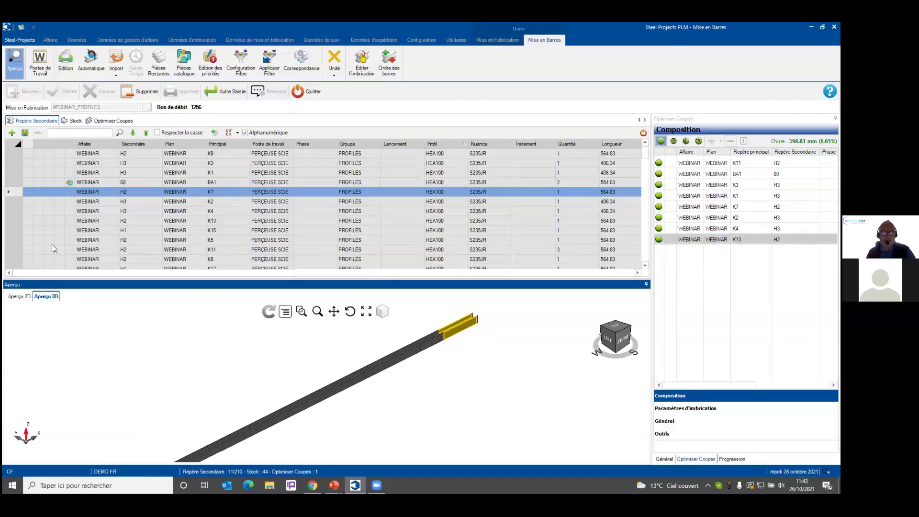
Open the automatic bar nesting settings and examine the profile selection and the supply lengths
{"action": "left_click", "coordinate": [86, 61]}
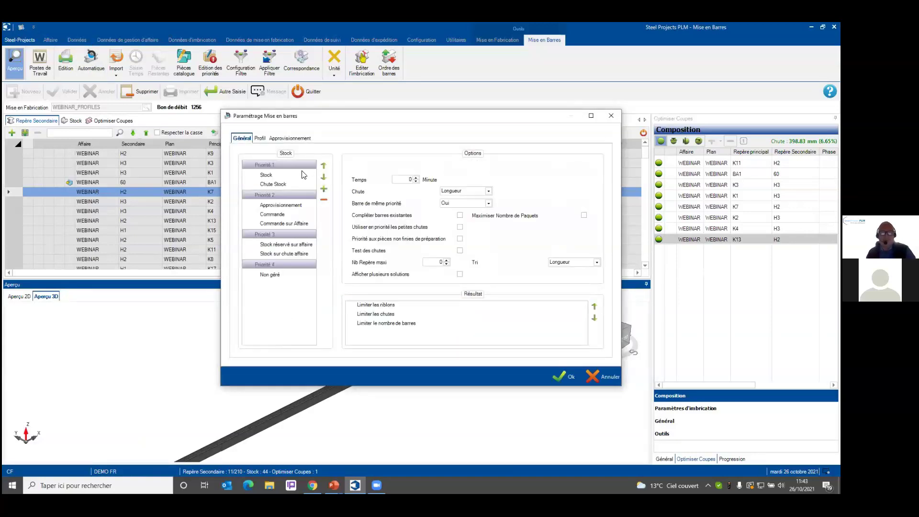
{"action": "left_click", "coordinate": [261, 138]}
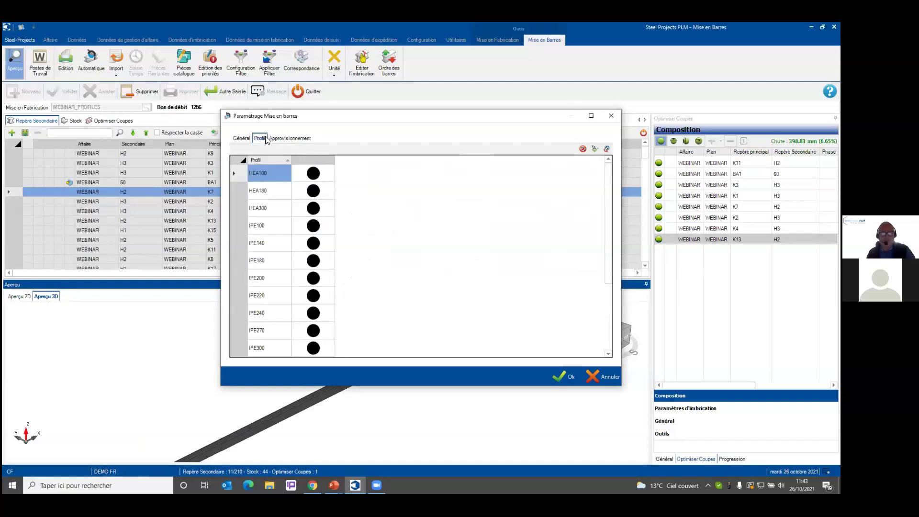
{"action": "left_click", "coordinate": [289, 140]}
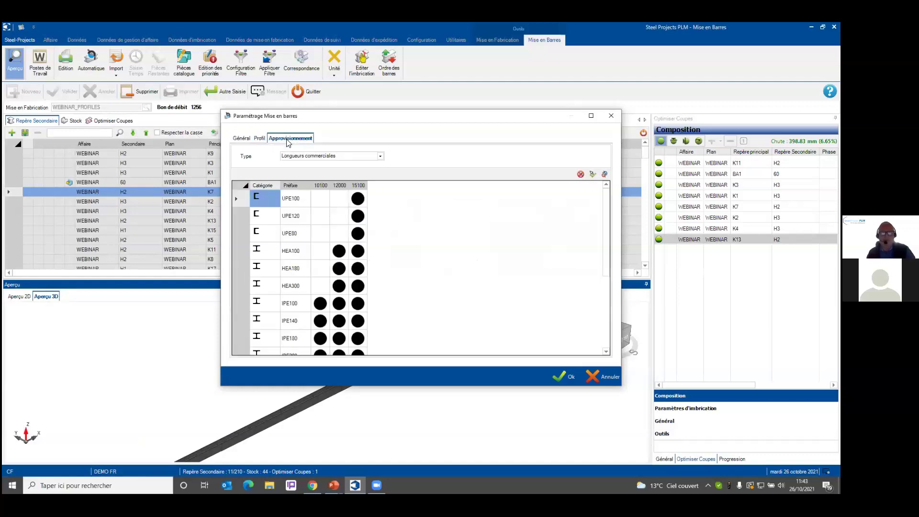
{"action": "left_click", "coordinate": [259, 139]}
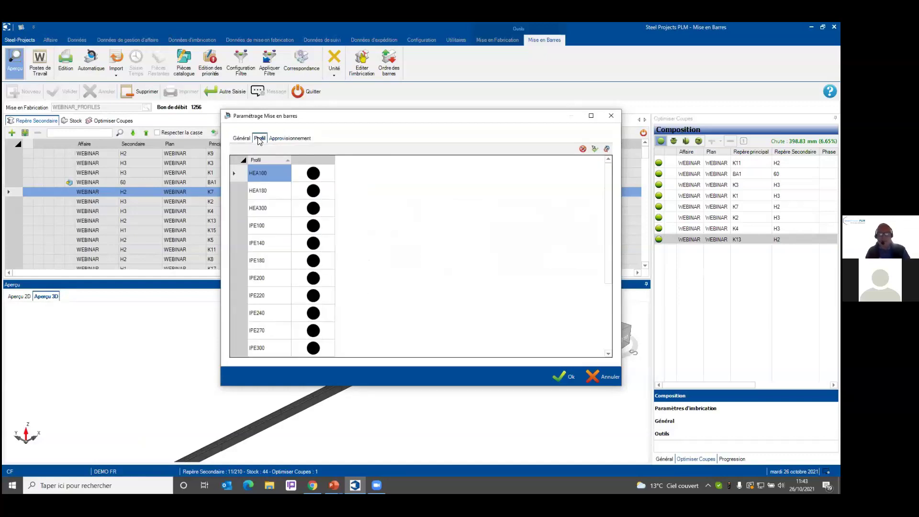
{"action": "scroll", "coordinate": [383, 218], "scroll_direction": "down", "scroll_amount": 2}
{"action": "scroll", "coordinate": [383, 217], "scroll_direction": "up", "scroll_amount": 2}
{"action": "scroll", "coordinate": [387, 221], "scroll_direction": "down", "scroll_amount": 2}
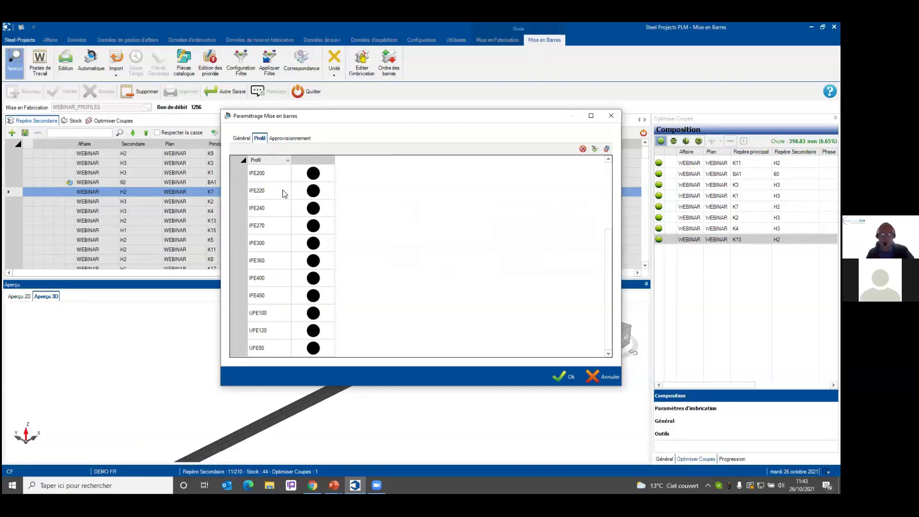
{"action": "scroll", "coordinate": [349, 196], "scroll_direction": "up", "scroll_amount": 2}
{"action": "left_click", "coordinate": [314, 173]}
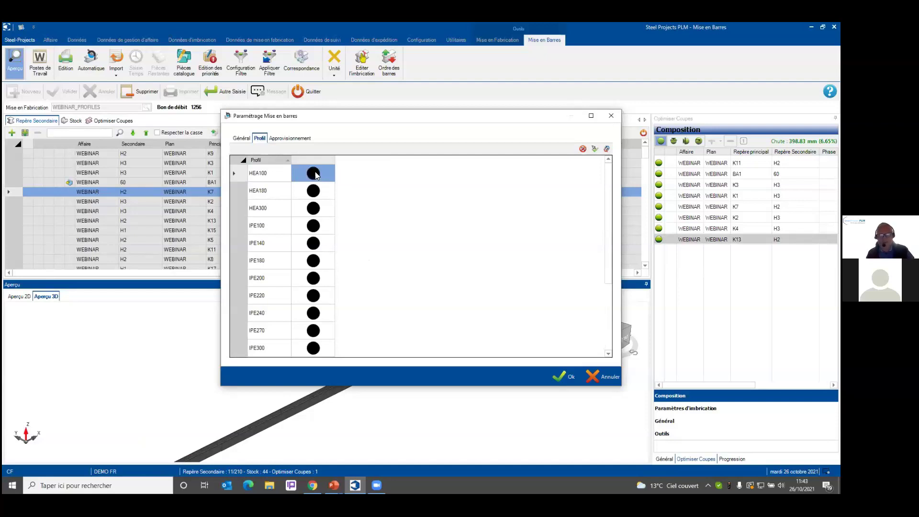
Try excluding the 15100 length for HEA100 and HEA180 and the 12000 length for HEA300, and reselect all commercial lengths
{"action": "left_click", "coordinate": [288, 138]}
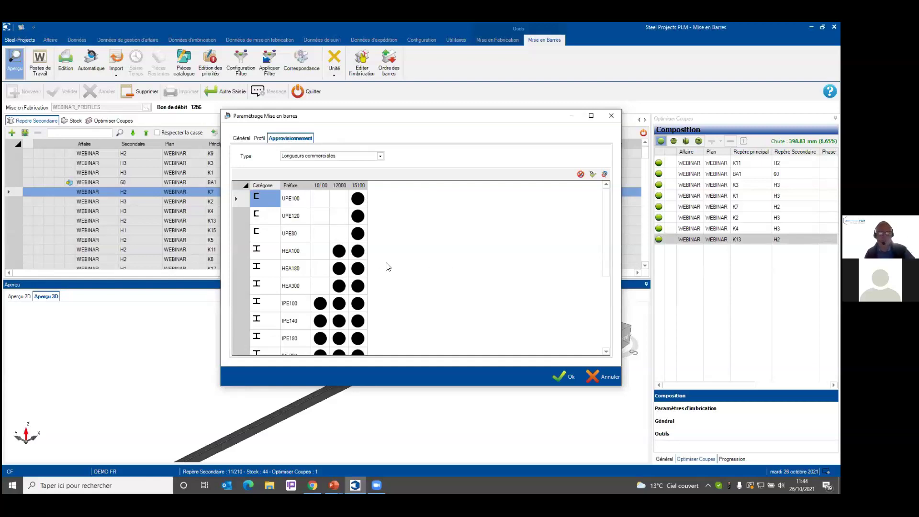
{"action": "left_click", "coordinate": [359, 254]}
{"action": "left_click", "coordinate": [359, 254]}
{"action": "left_click", "coordinate": [358, 268]}
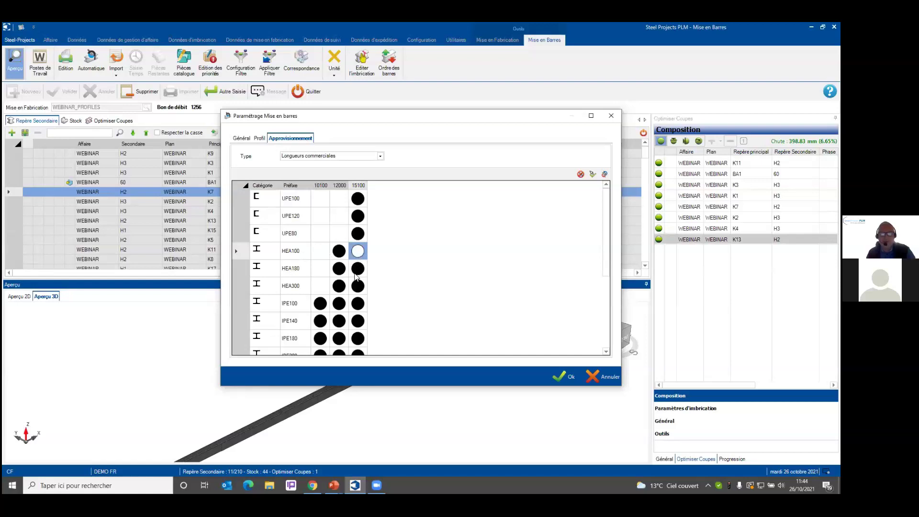
{"action": "left_click", "coordinate": [358, 268]}
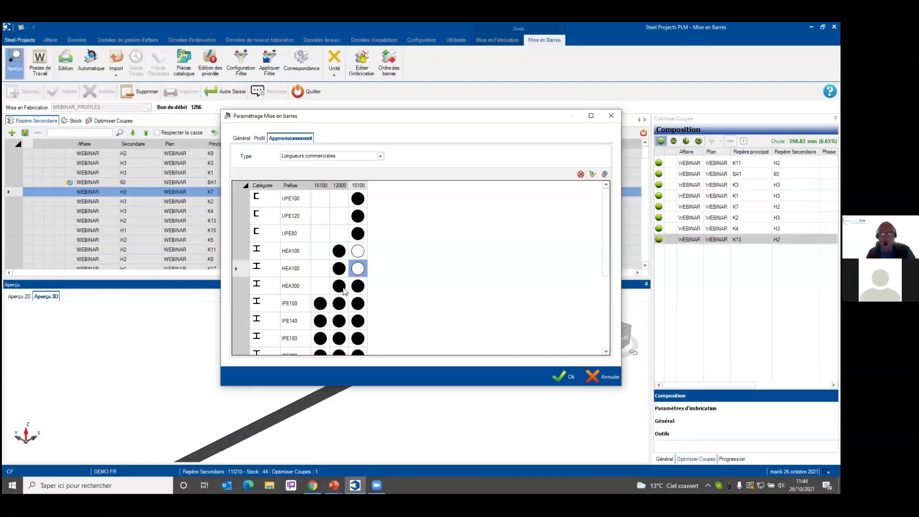
{"action": "left_click", "coordinate": [340, 286]}
{"action": "left_click", "coordinate": [340, 286]}
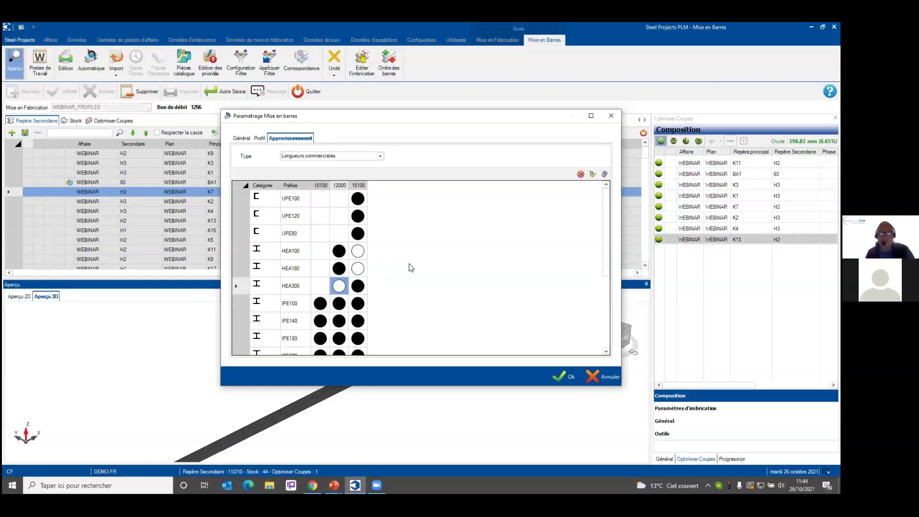
{"action": "left_click", "coordinate": [592, 175]}
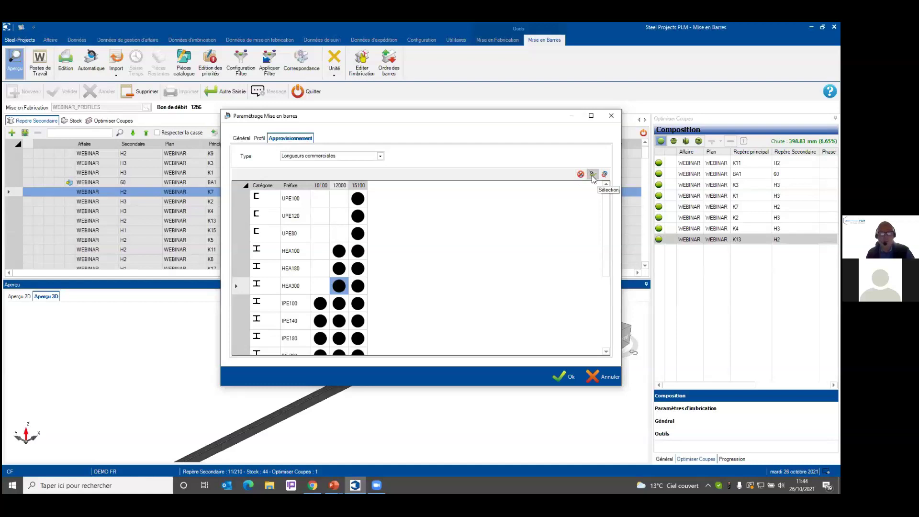
Try incremental supply lengths from 9000 to 12000 mm in 1000 mm increments, and return the supply type to Longueurs commerciales
{"action": "left_click", "coordinate": [380, 156]}
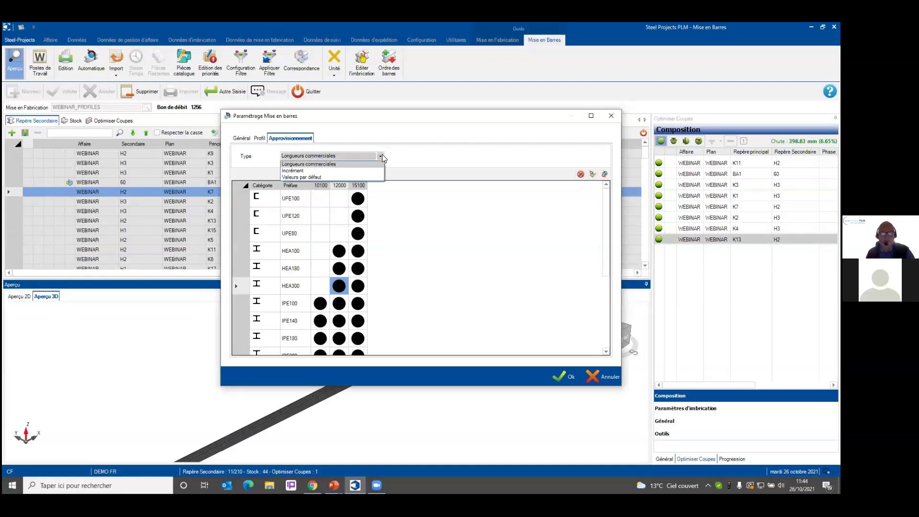
{"action": "left_click", "coordinate": [296, 175]}
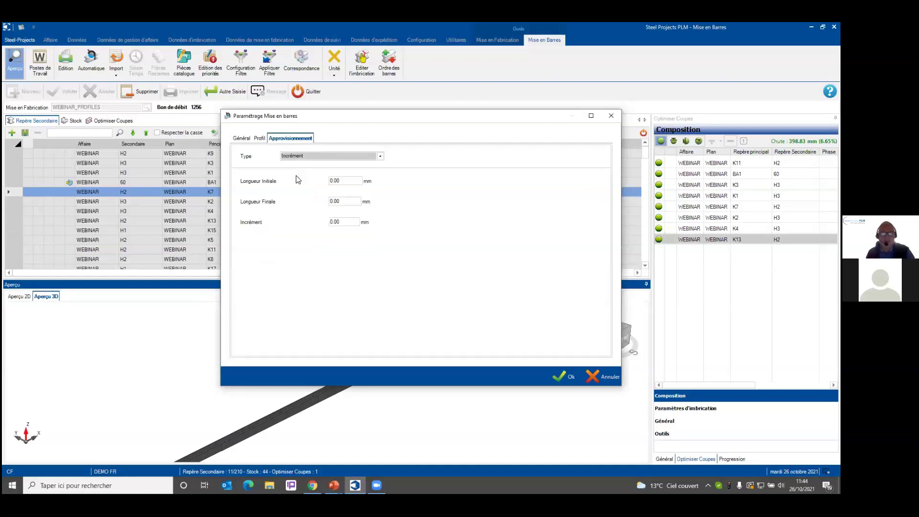
{"action": "left_click", "coordinate": [337, 181]}
{"action": "type", "text": "9000"}
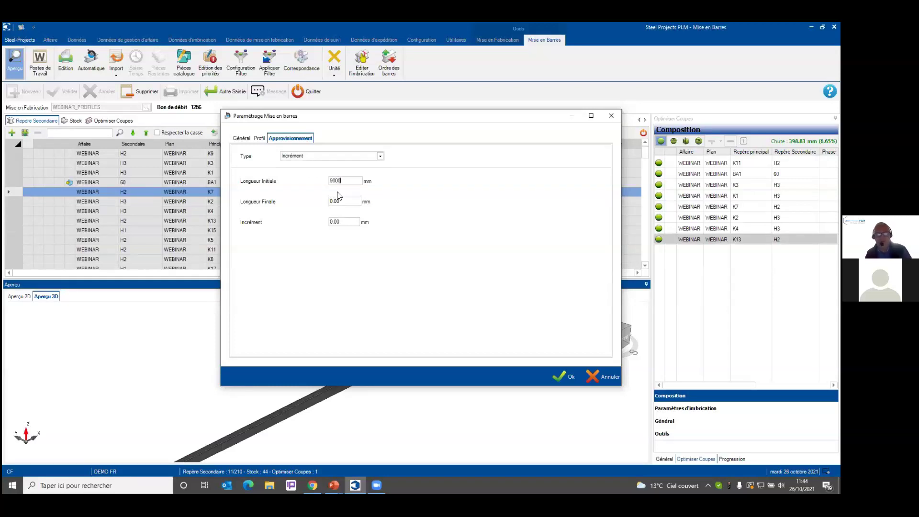
{"action": "left_click", "coordinate": [351, 201]}
{"action": "type", "text": "120"}
{"action": "left_click", "coordinate": [343, 222]}
{"action": "type", "text": "1000"}
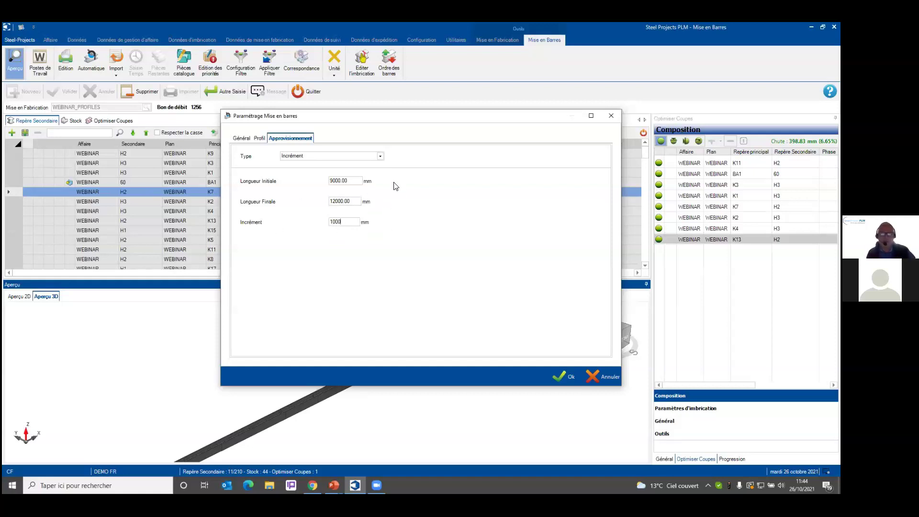
{"action": "left_click", "coordinate": [380, 156]}
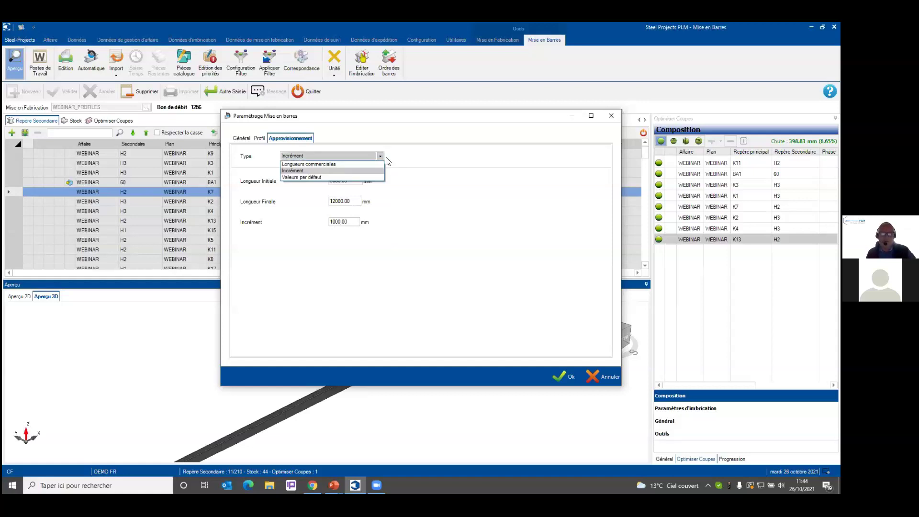
{"action": "left_click", "coordinate": [337, 165]}
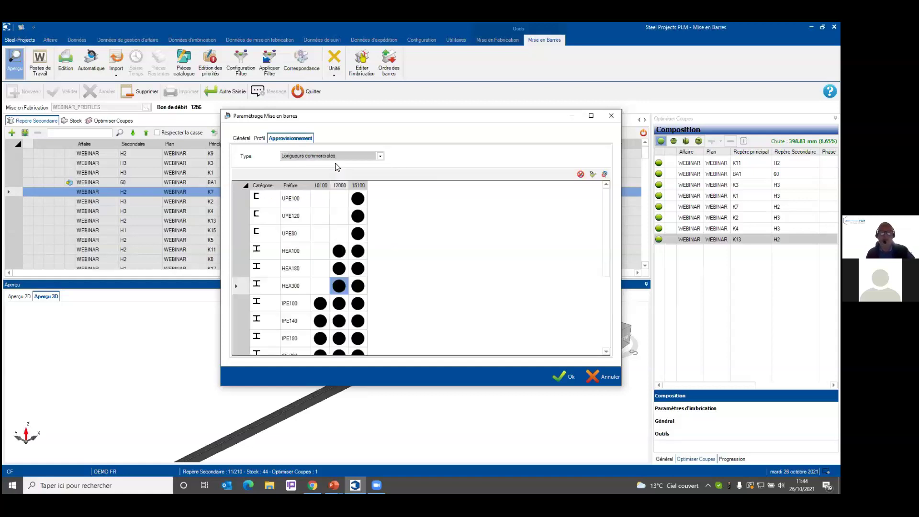
Try moving the Commande sur Affaire stock source to priority 3 and priority 1, and return it to priority 2
{"action": "left_click", "coordinate": [243, 139]}
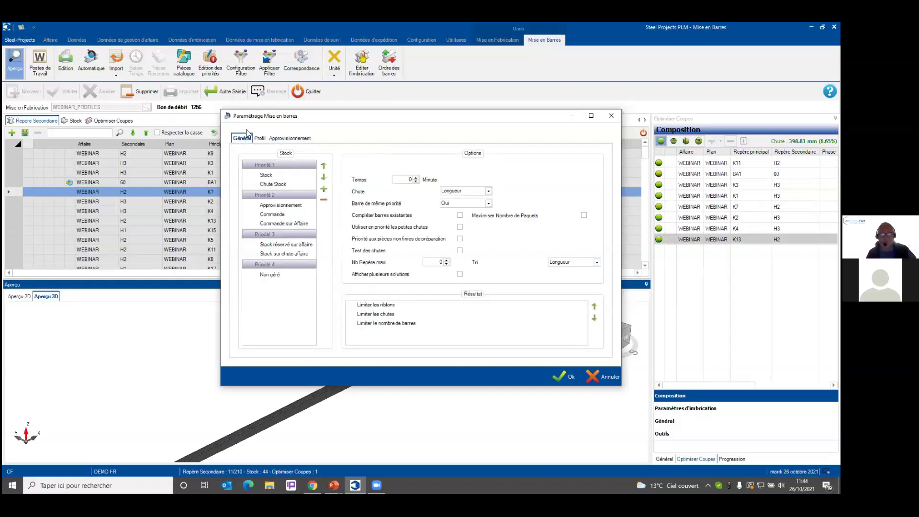
{"action": "left_click", "coordinate": [271, 175]}
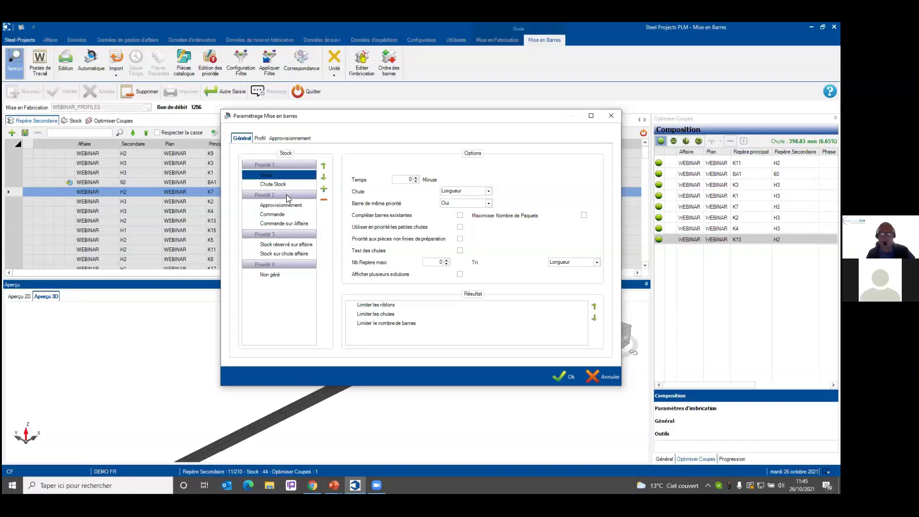
{"action": "left_click", "coordinate": [275, 185]}
{"action": "left_click", "coordinate": [281, 211]}
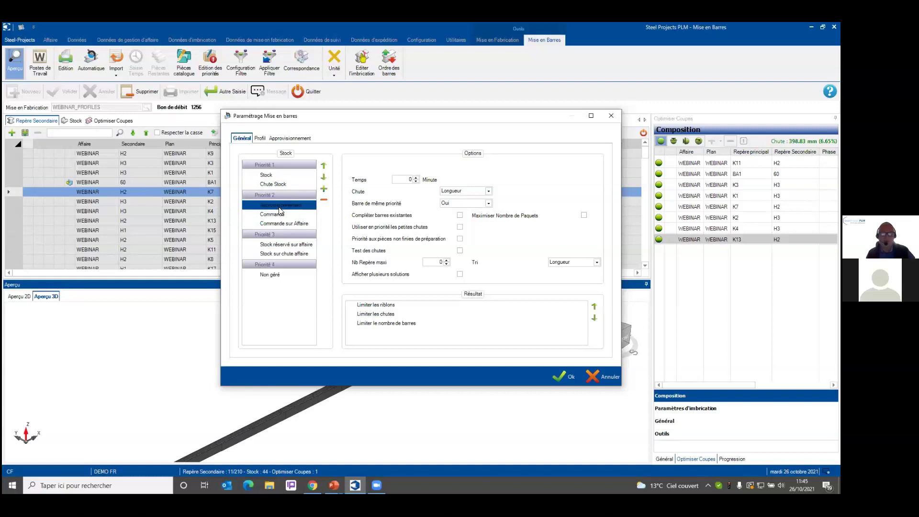
{"action": "left_click", "coordinate": [278, 226]}
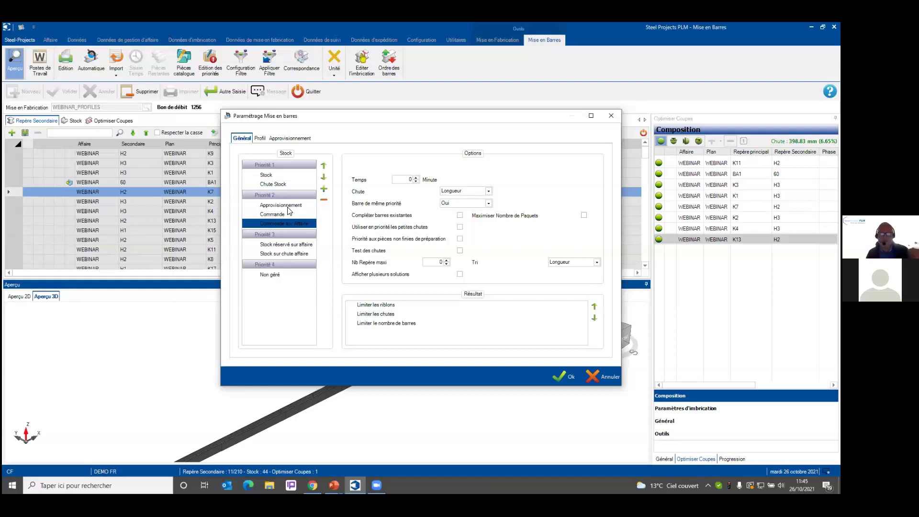
{"action": "left_click", "coordinate": [324, 178]}
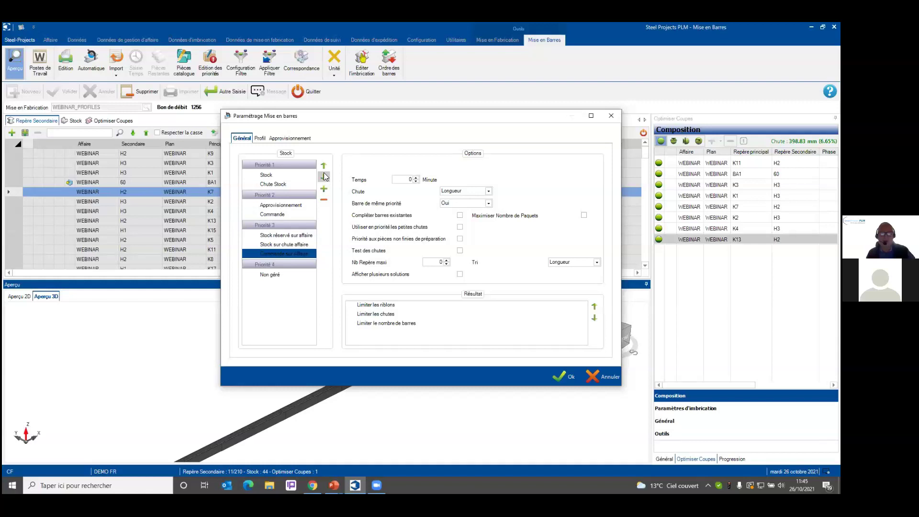
{"action": "left_click", "coordinate": [324, 167]}
{"action": "left_click", "coordinate": [324, 167]}
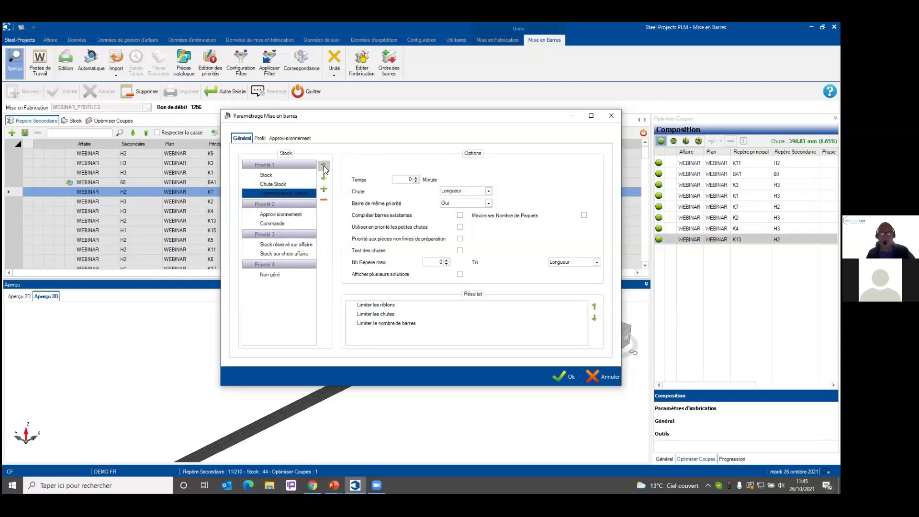
{"action": "left_click", "coordinate": [324, 178]}
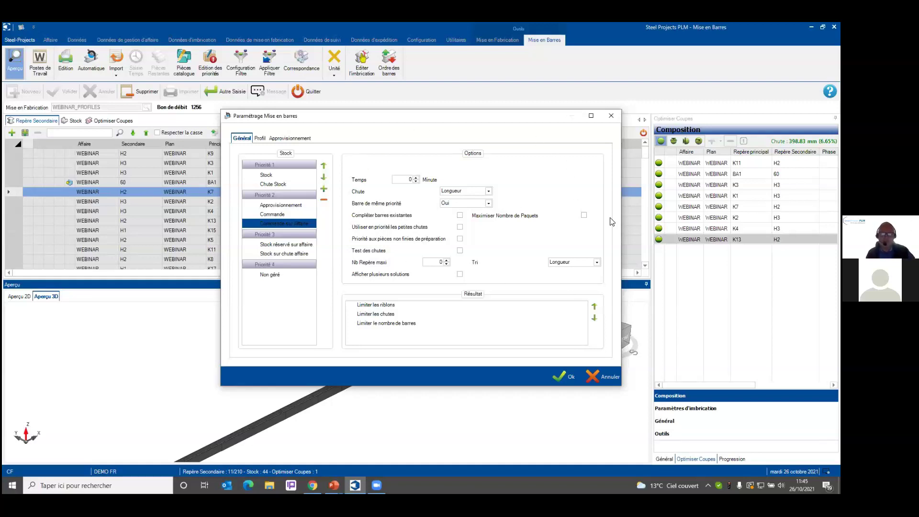
Examine the Temps, Chute and Barre de même priorité options in the automatic nesting settings, and close the settings without applying them
{"action": "left_click", "coordinate": [403, 181]}
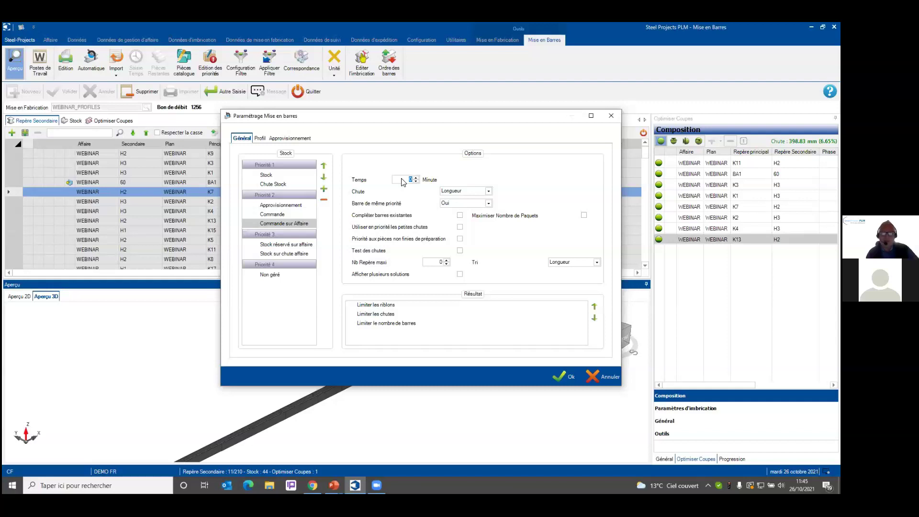
{"action": "left_click", "coordinate": [415, 178]}
{"action": "left_click", "coordinate": [416, 178]}
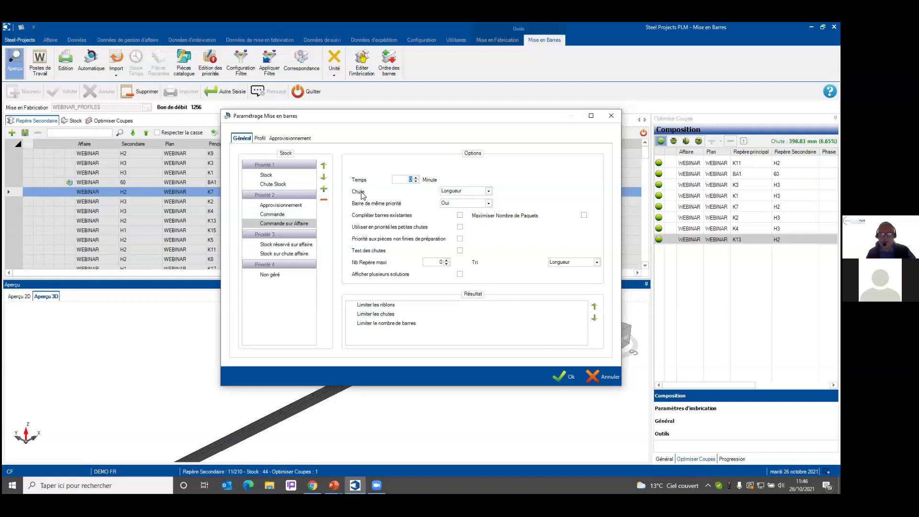
{"action": "left_click", "coordinate": [488, 192]}
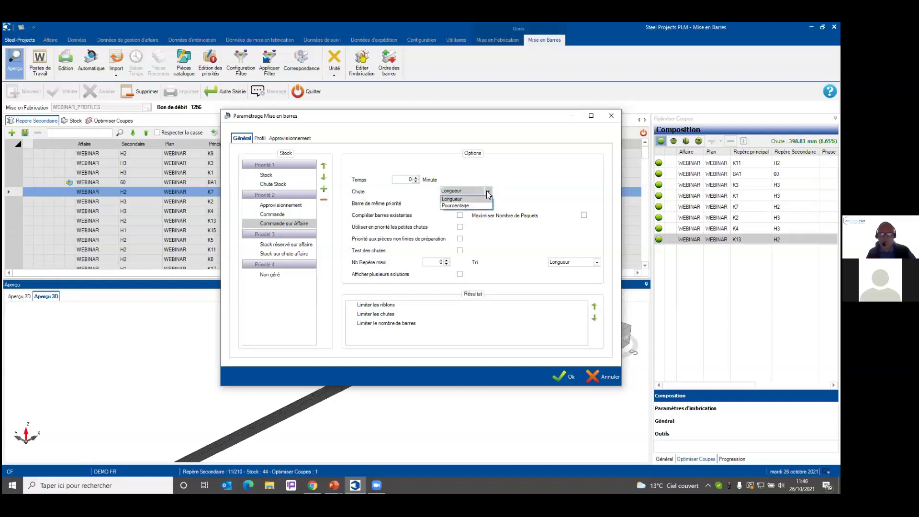
{"action": "left_click", "coordinate": [463, 198]}
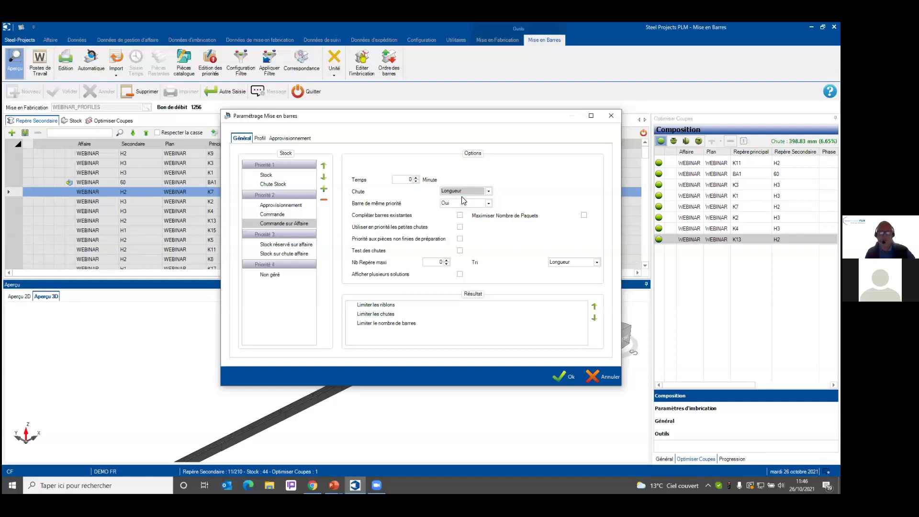
{"action": "left_click", "coordinate": [489, 204]}
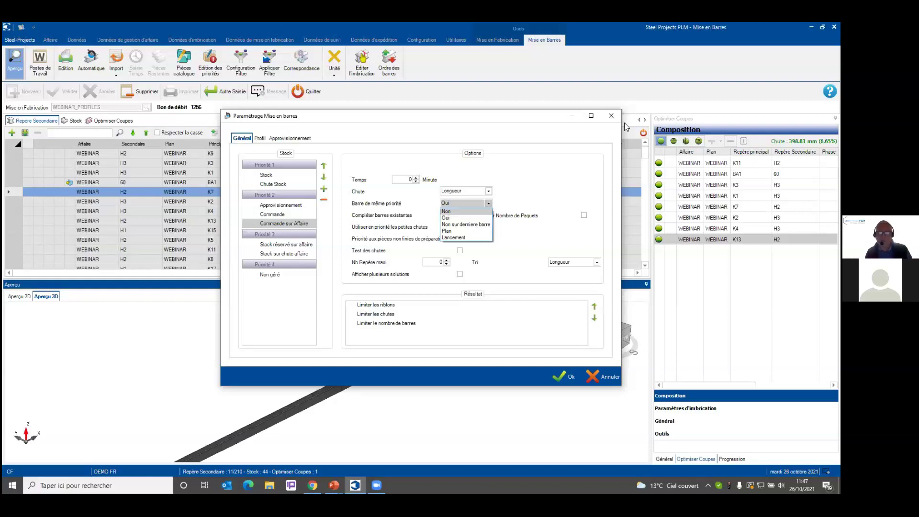
{"action": "left_click", "coordinate": [598, 379]}
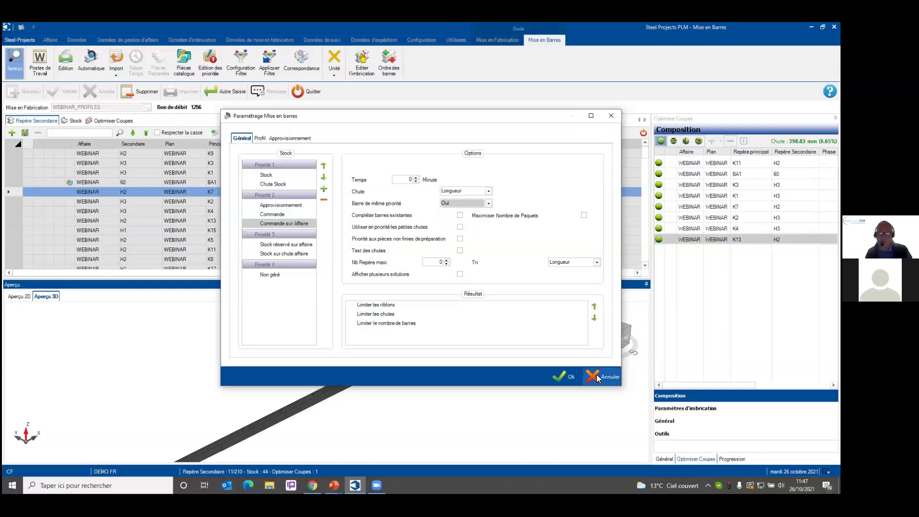
{"action": "left_click", "coordinate": [598, 378]}
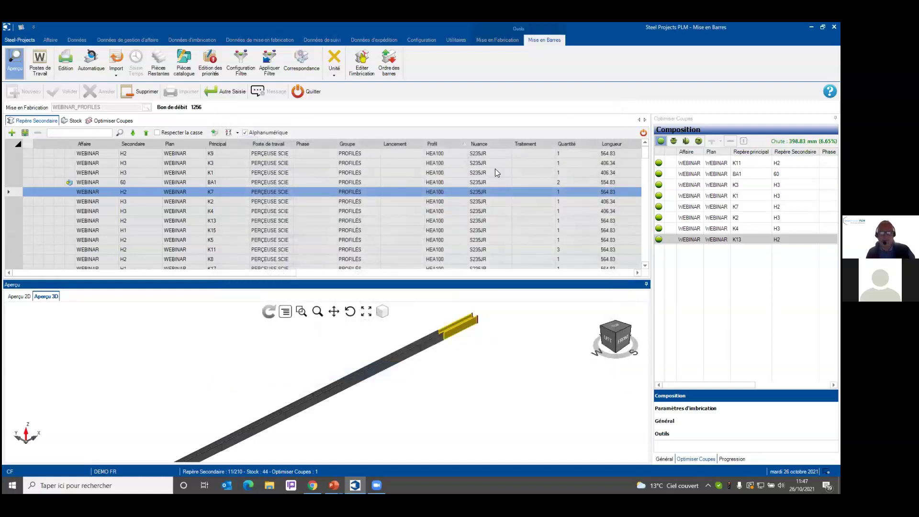
Check the priority assigned to the HEA100 part K5 in the secondary parts list
{"action": "left_click", "coordinate": [138, 154]}
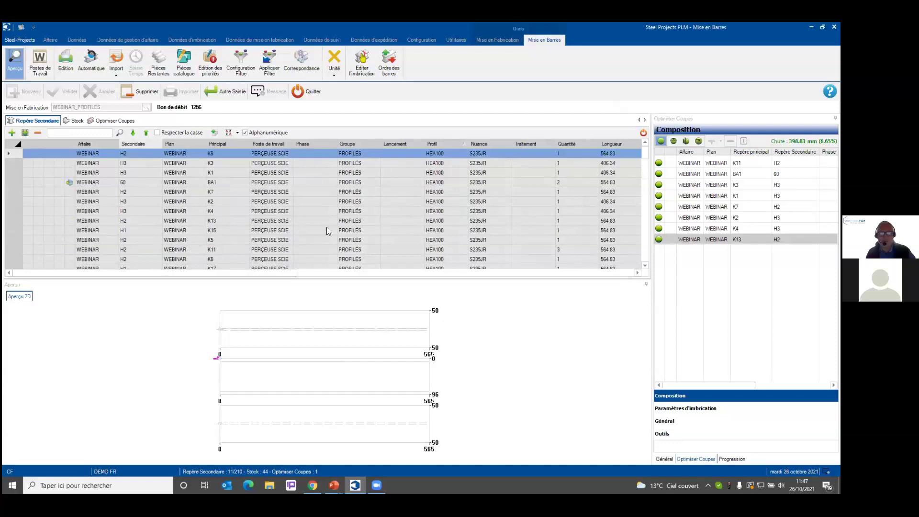
{"action": "left_click", "coordinate": [224, 230], "text": "shift"}
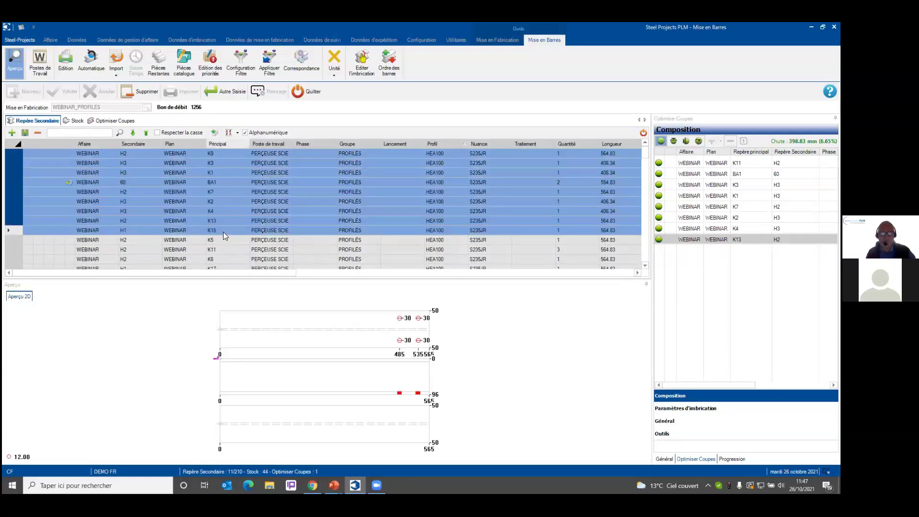
{"action": "left_click", "coordinate": [223, 239]}
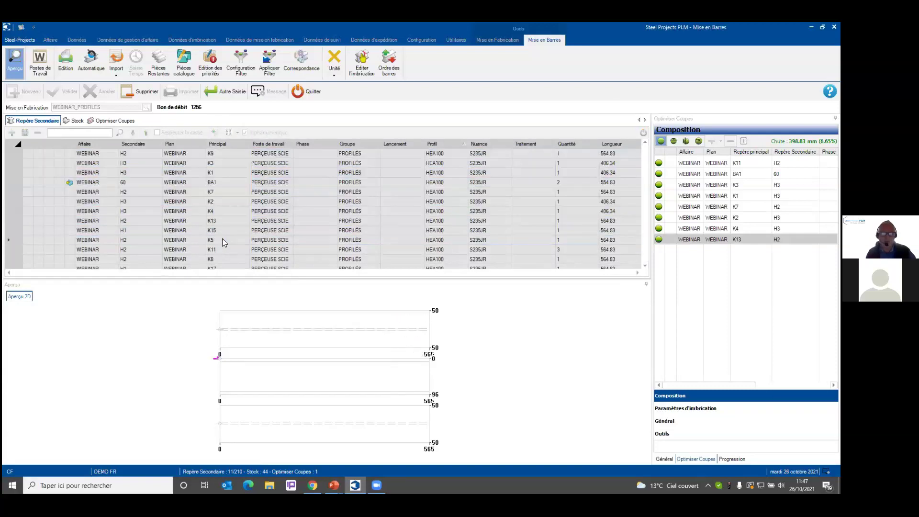
{"action": "double_click", "coordinate": [232, 240]}
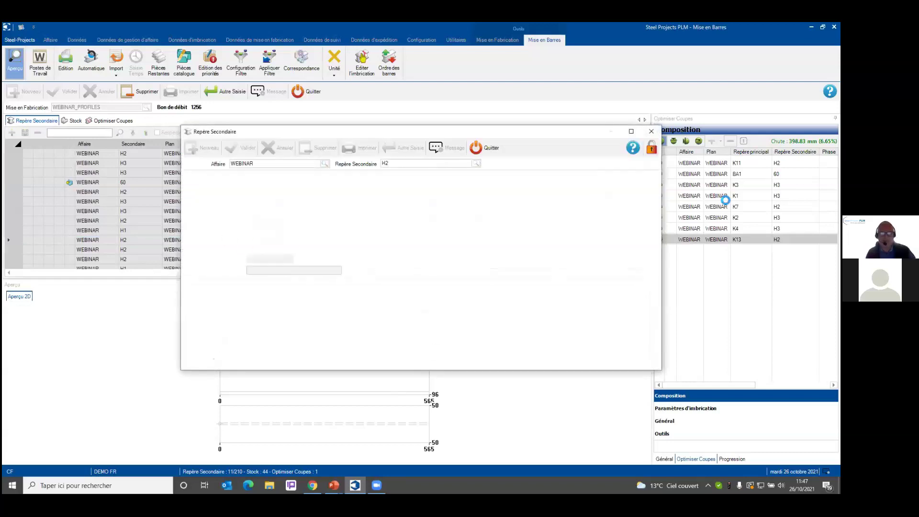
{"action": "left_click", "coordinate": [652, 131]}
{"action": "right_click", "coordinate": [199, 236]}
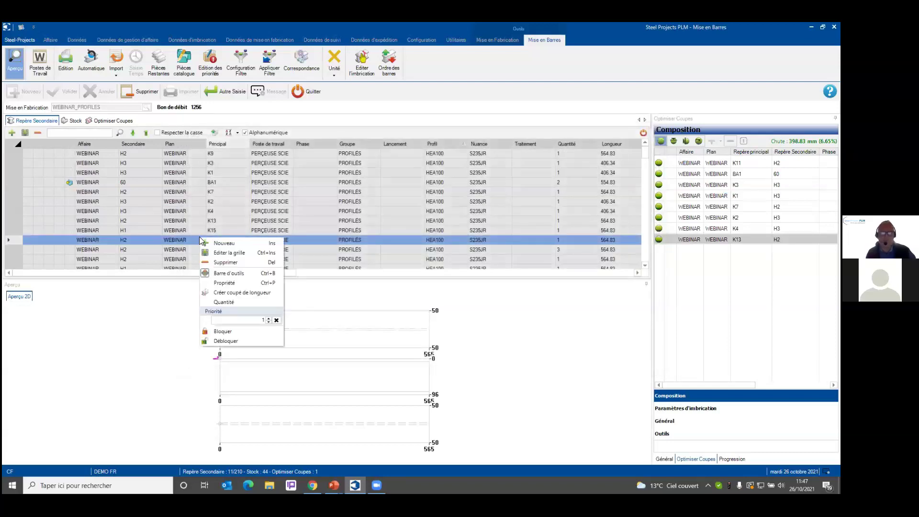
{"action": "left_click", "coordinate": [287, 284]}
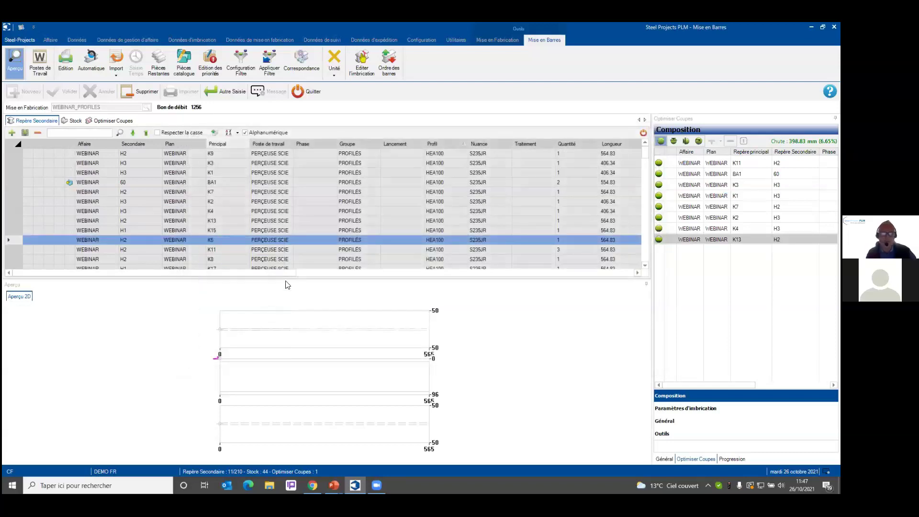
Check the priorities assigned to the HEA180 part C31 and the HEA100 part K16
{"action": "scroll", "coordinate": [211, 256], "scroll_direction": "down", "scroll_amount": 3}
{"action": "right_click", "coordinate": [209, 240]}
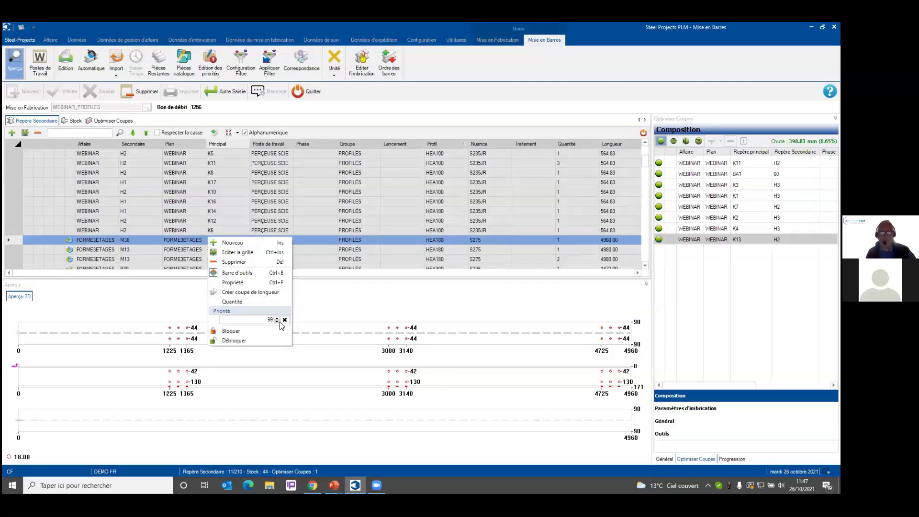
{"action": "key", "text": "Return"}
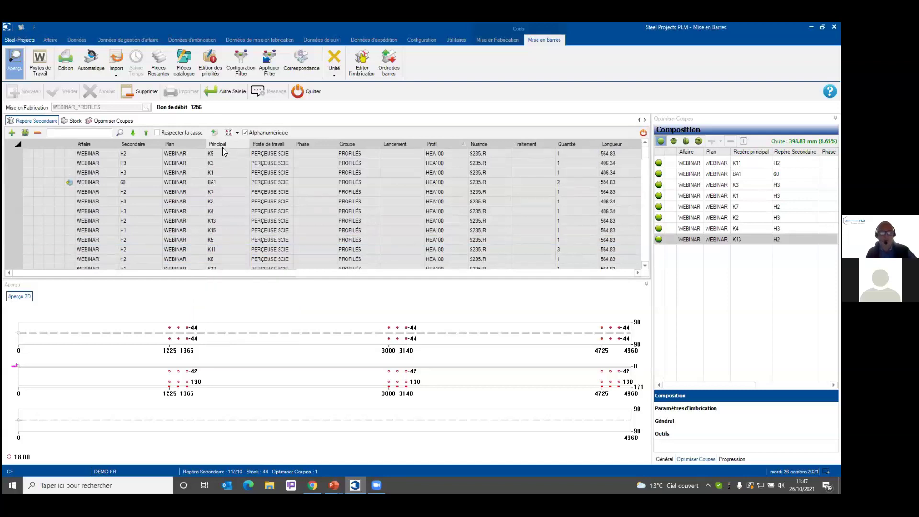
{"action": "left_click", "coordinate": [220, 157]}
{"action": "scroll", "coordinate": [229, 225], "scroll_direction": "down", "scroll_amount": 3}
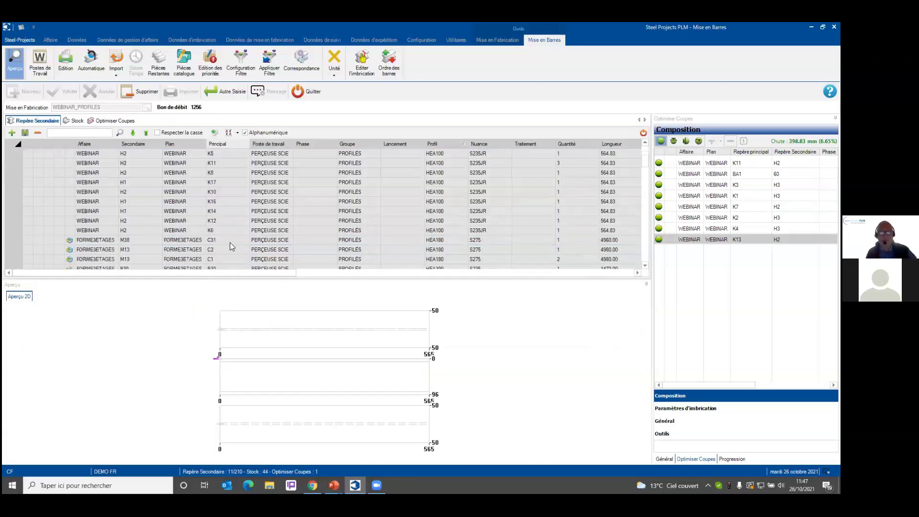
{"action": "right_click", "coordinate": [225, 205]}
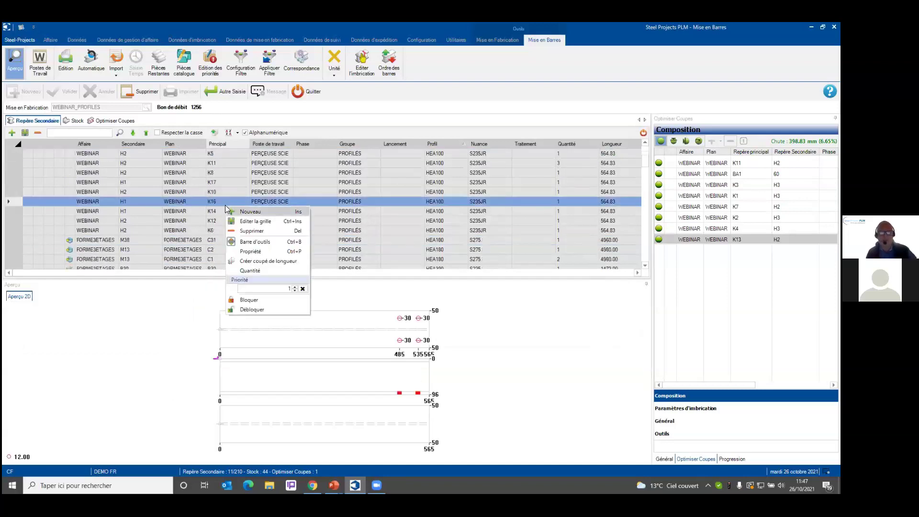
{"action": "left_click", "coordinate": [448, 218]}
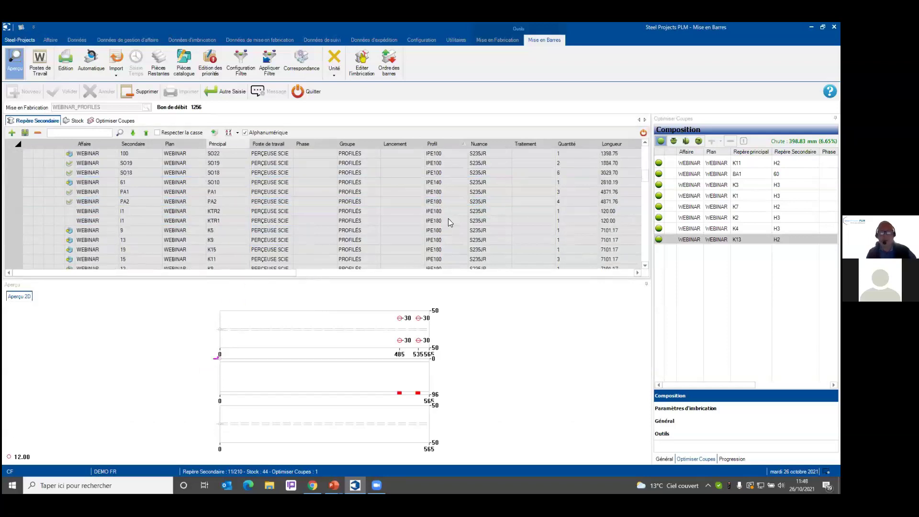
Set the priority of the IPE180 parts K12, K7, K16 and K13 and the IPE200 part PO7 to 2, and validate the change
{"action": "left_click", "coordinate": [252, 211]}
{"action": "left_click", "coordinate": [276, 252], "text": "shift"}
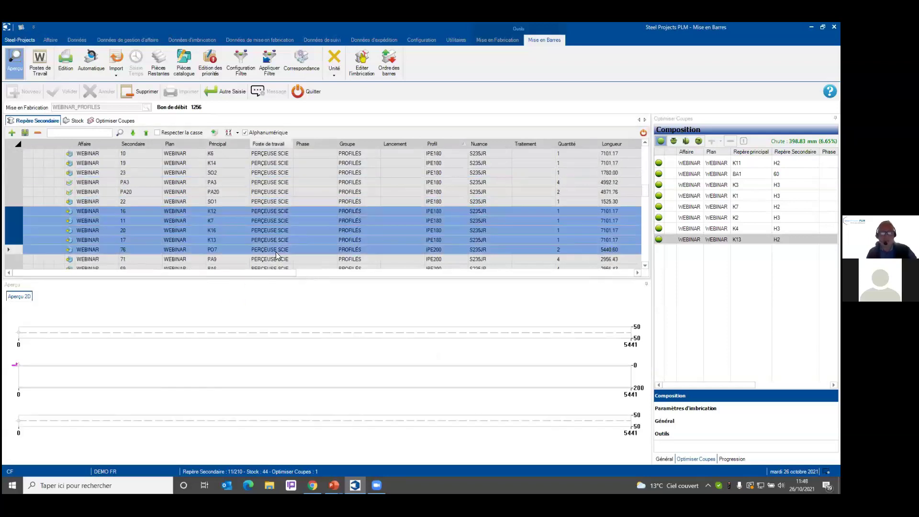
{"action": "right_click", "coordinate": [258, 235]}
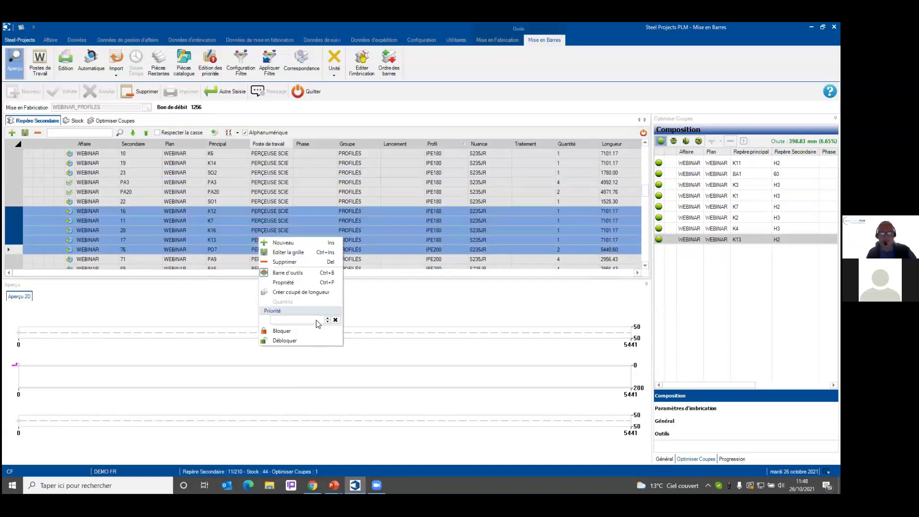
{"action": "scroll", "coordinate": [318, 324], "scroll_direction": "up", "scroll_amount": 1}
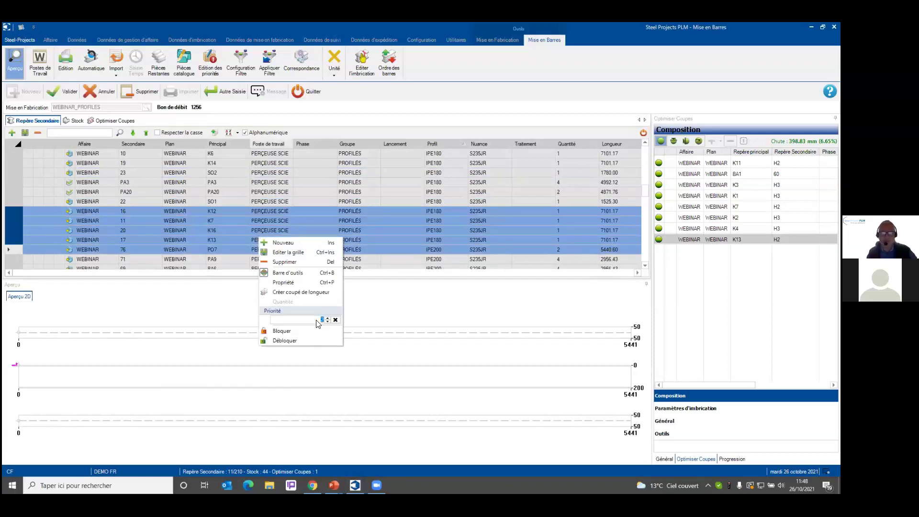
{"action": "left_click", "coordinate": [402, 229]}
{"action": "left_click", "coordinate": [402, 229]}
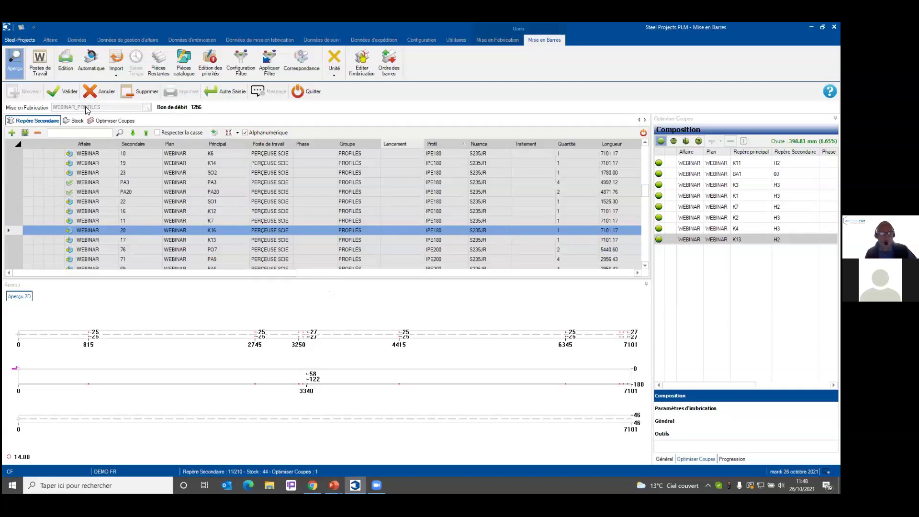
{"action": "left_click", "coordinate": [72, 98]}
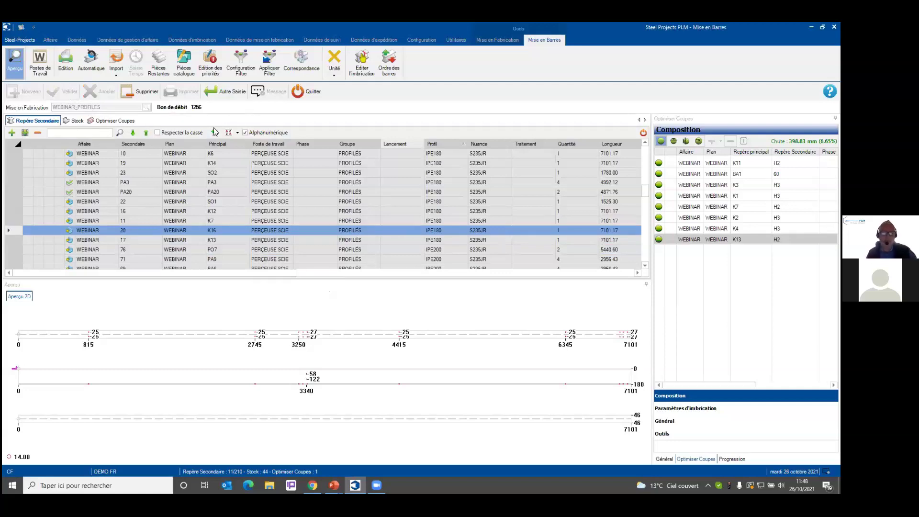
Reopen the automatic nesting settings, keep Barre de même priorité on Oui, and leave Compléter barres existantes unticked
{"action": "left_click", "coordinate": [92, 63]}
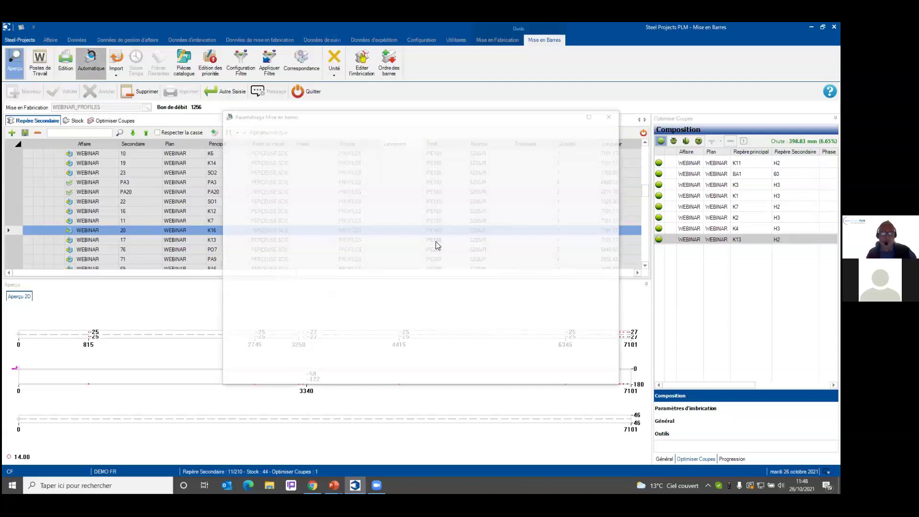
{"action": "left_click", "coordinate": [489, 204]}
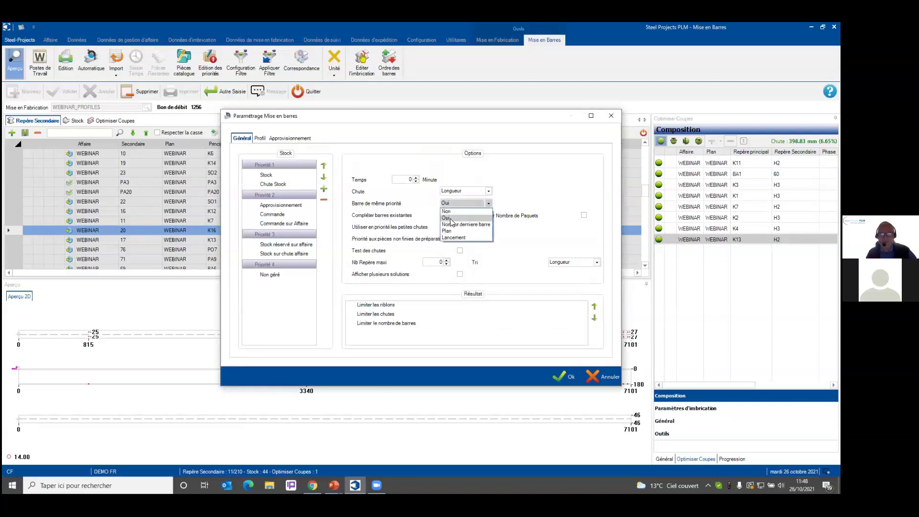
{"action": "left_click", "coordinate": [450, 218]}
{"action": "left_click", "coordinate": [489, 205]}
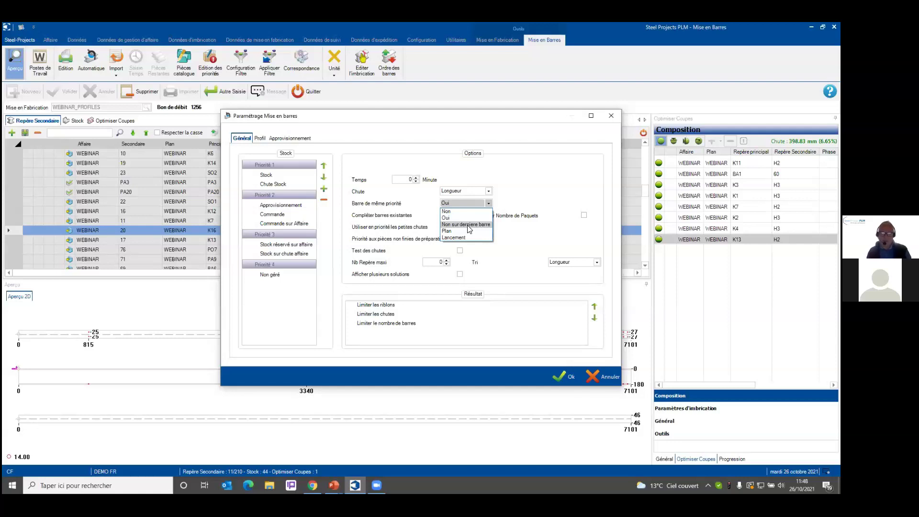
{"action": "left_click", "coordinate": [443, 219]}
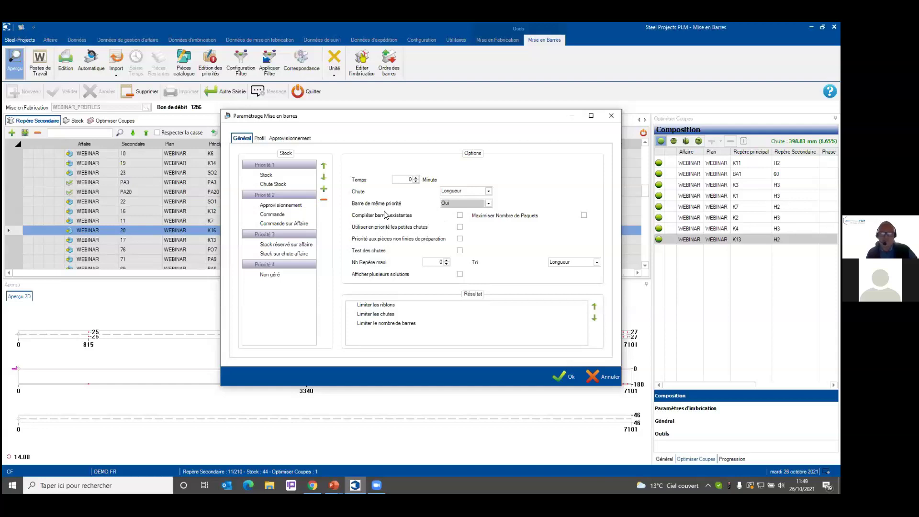
{"action": "left_click", "coordinate": [460, 216]}
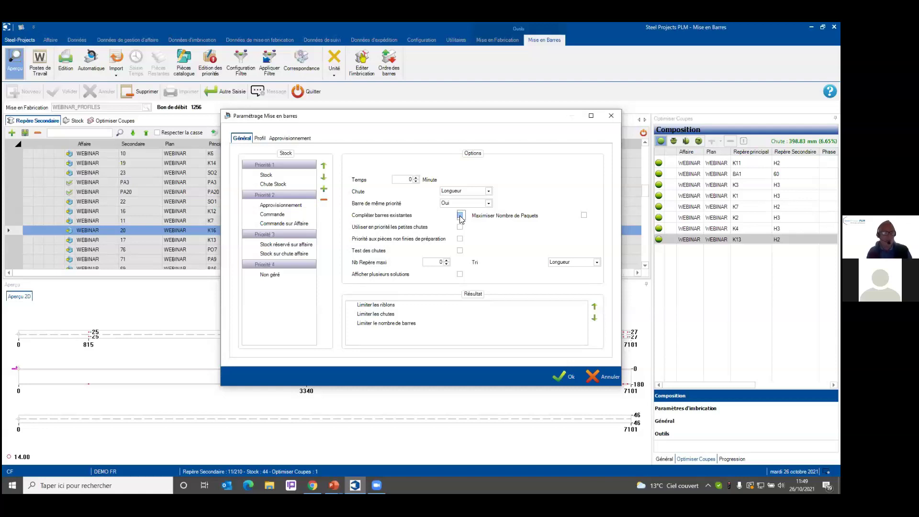
{"action": "left_click", "coordinate": [461, 216]}
Order the nesting result criteria as Limiter les riblons, Limiter le nombre de barres, and Limiter les chutes
{"action": "left_click", "coordinate": [393, 325]}
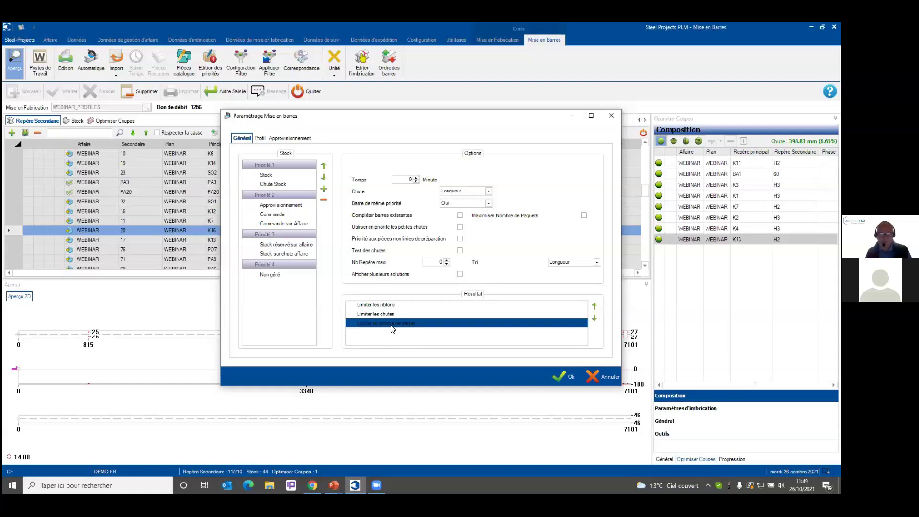
{"action": "left_click", "coordinate": [594, 306]}
{"action": "left_click", "coordinate": [594, 306]}
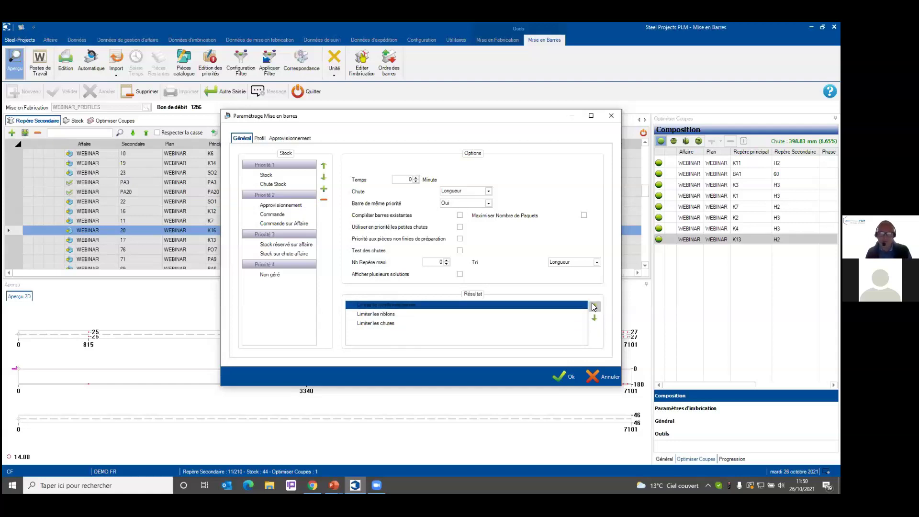
{"action": "left_click", "coordinate": [396, 325]}
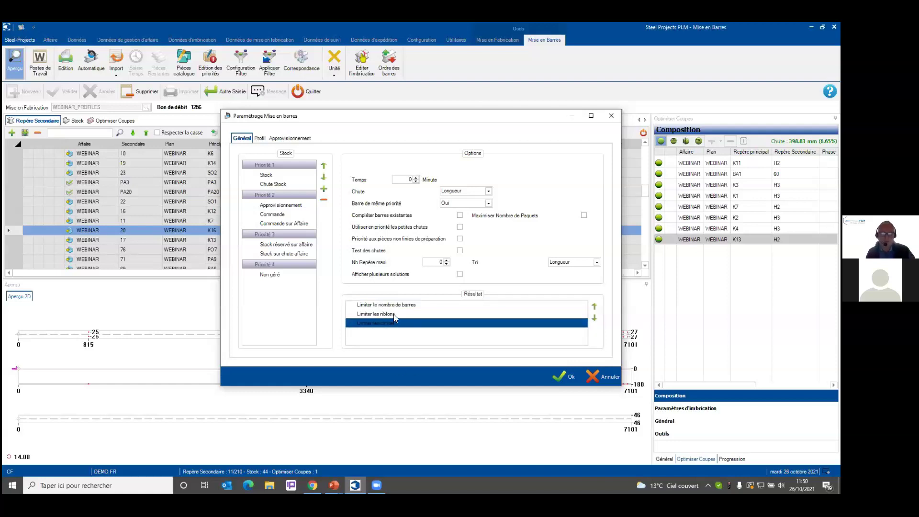
{"action": "left_click", "coordinate": [394, 314]}
{"action": "left_click", "coordinate": [594, 307]}
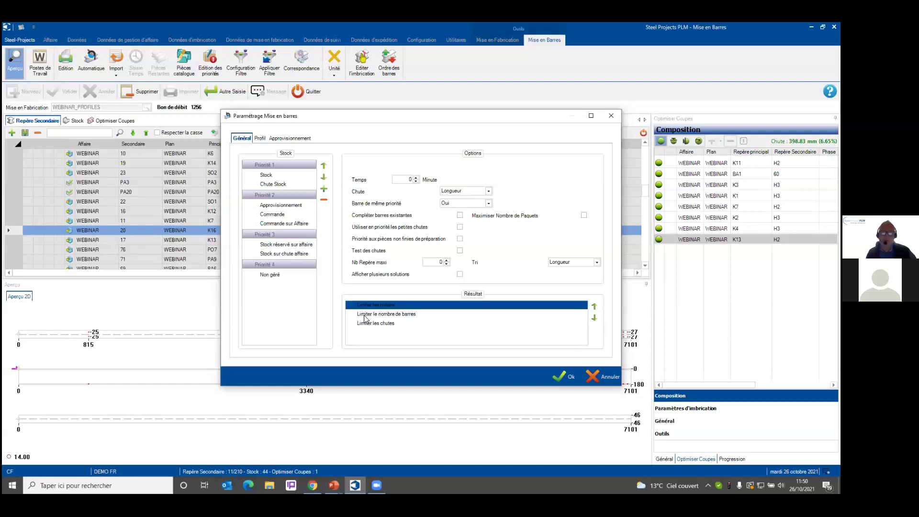
Run the automatic nesting with these settings and view the composition of bars 2 and 3
{"action": "left_click", "coordinate": [562, 376]}
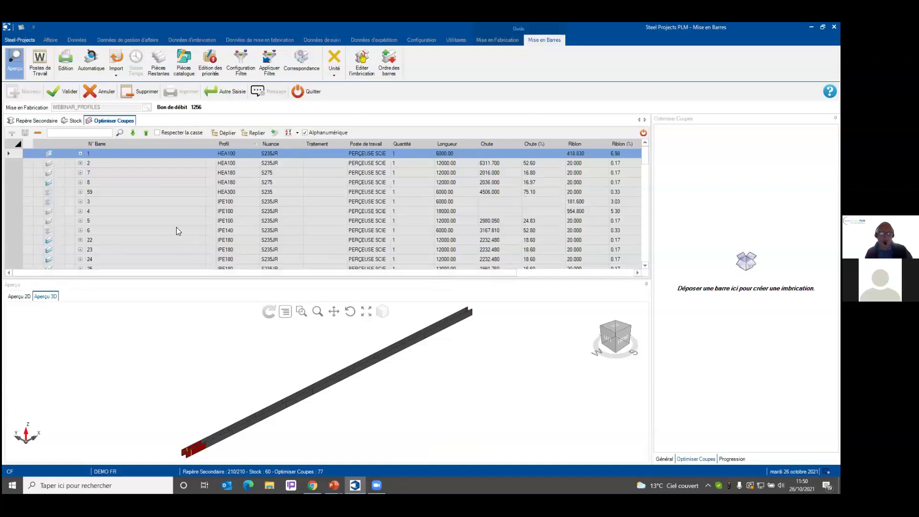
{"action": "left_click", "coordinate": [118, 163]}
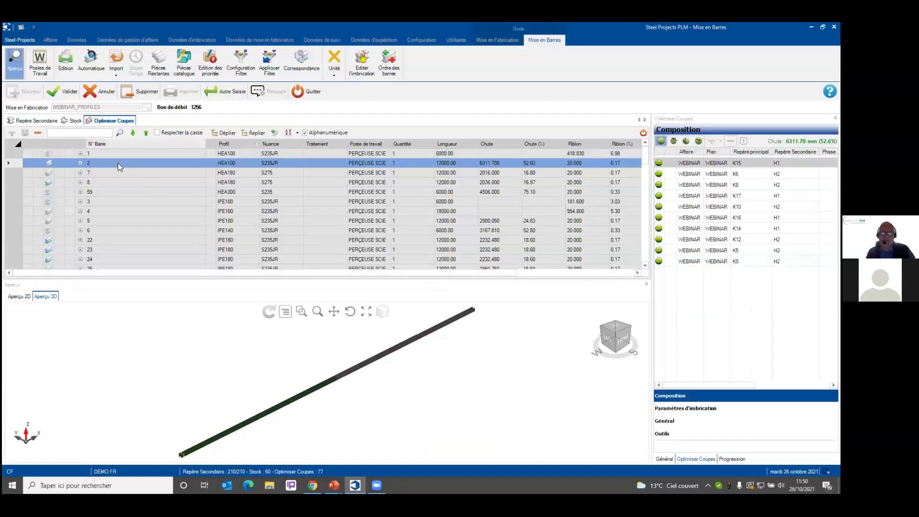
{"action": "left_click", "coordinate": [114, 201]}
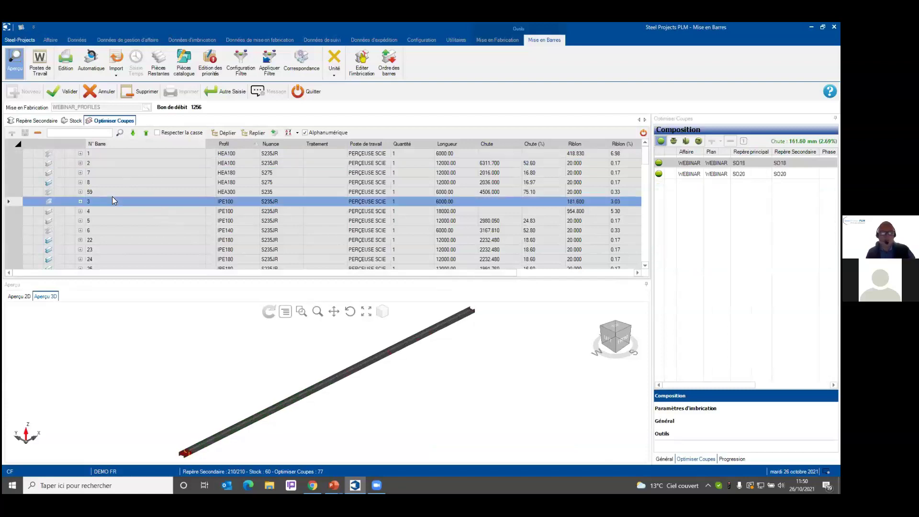
Expand bar 3, select its parts SO18 and SO20 in turn, and examine the far end of the bar in the 3D preview
{"action": "left_click", "coordinate": [80, 201]}
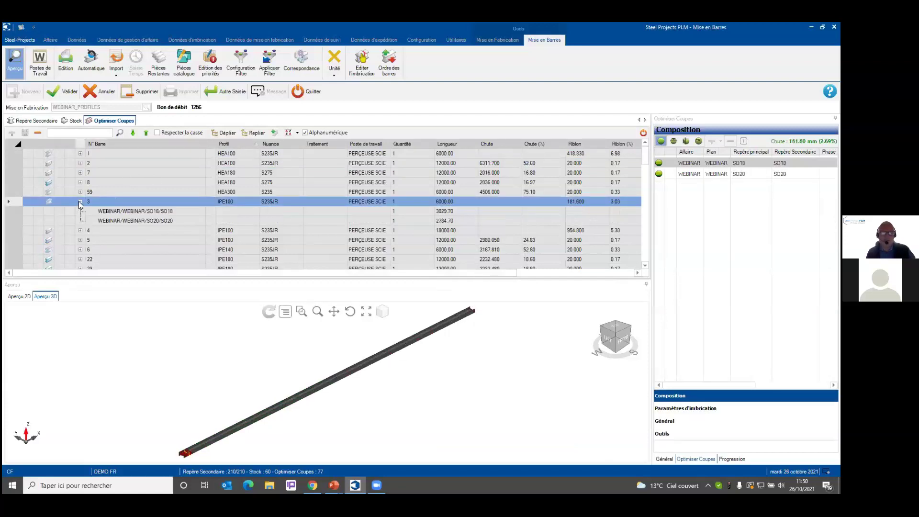
{"action": "left_click", "coordinate": [132, 211]}
{"action": "left_click", "coordinate": [142, 221]}
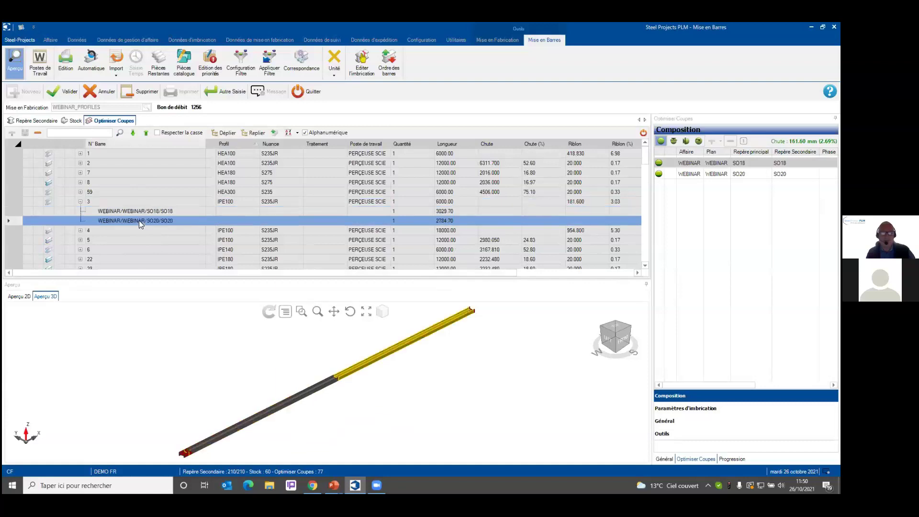
{"action": "scroll", "coordinate": [486, 318], "scroll_direction": "up", "scroll_amount": 3}
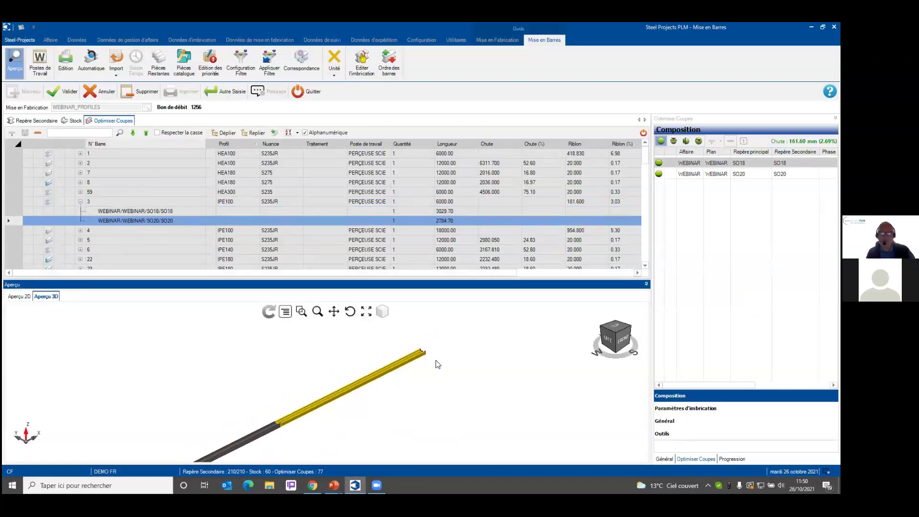
{"action": "scroll", "coordinate": [430, 353], "scroll_direction": "up", "scroll_amount": 5}
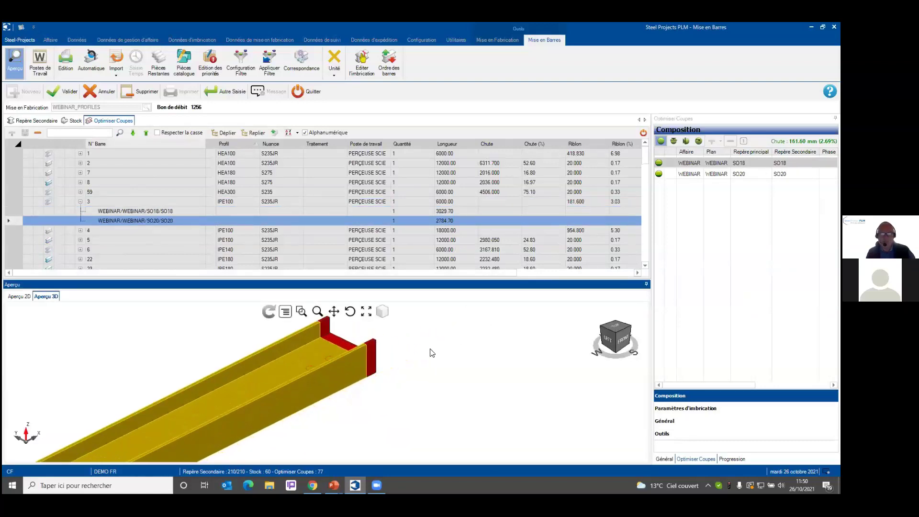
{"action": "left_click_drag", "start_coordinate": [430, 353], "coordinate": [498, 361]}
{"action": "scroll", "coordinate": [498, 361], "scroll_direction": "up", "scroll_amount": 1}
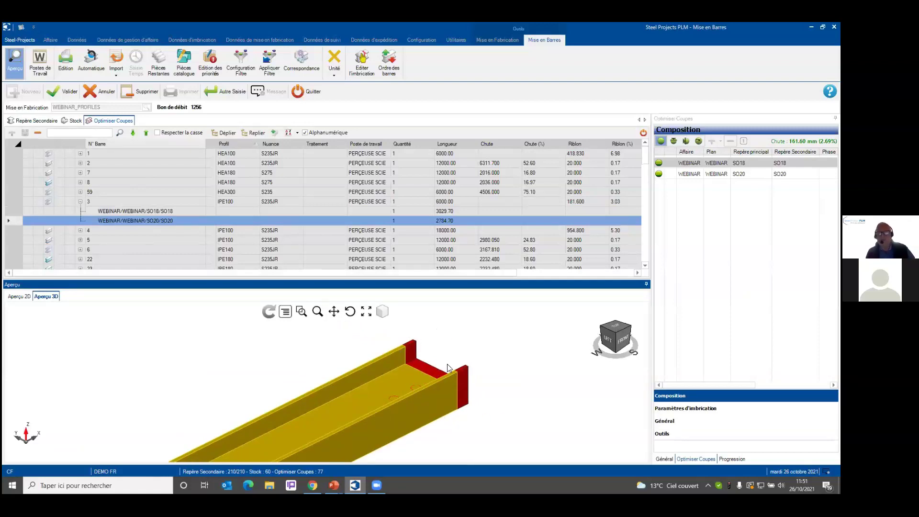
{"action": "scroll", "coordinate": [473, 379], "scroll_direction": "down", "scroll_amount": 1}
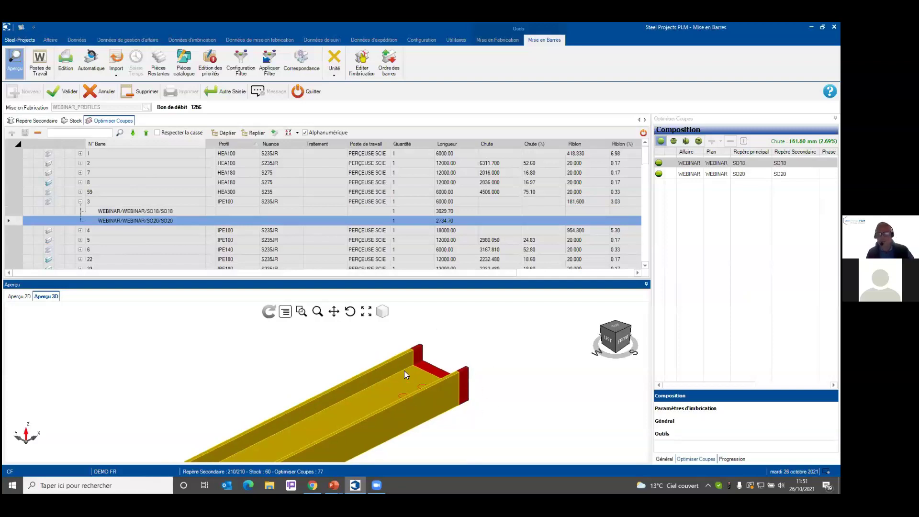
Display bar 3's nesting parameters (Paramètres d'imbrication) and examine the cut between parts SO18 and SO20 in the 3D preview
{"action": "left_click", "coordinate": [704, 408]}
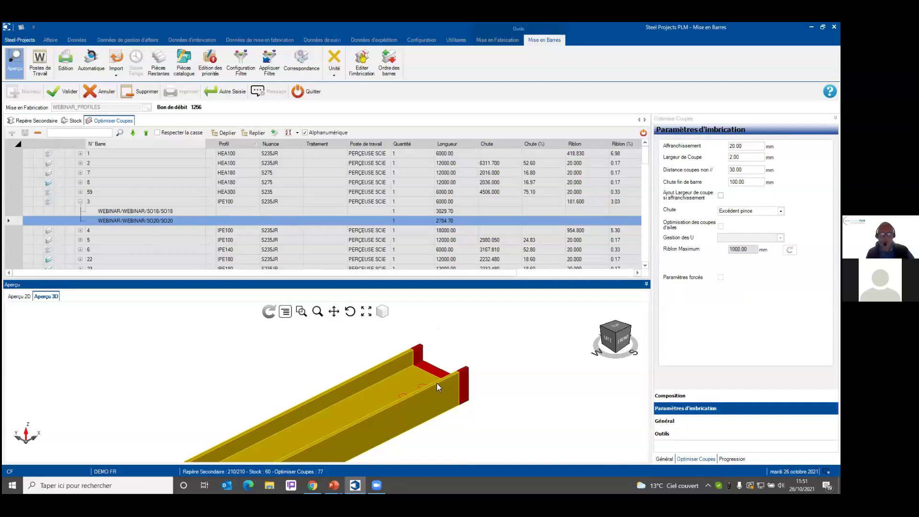
{"action": "scroll", "coordinate": [398, 415], "scroll_direction": "down", "scroll_amount": 3}
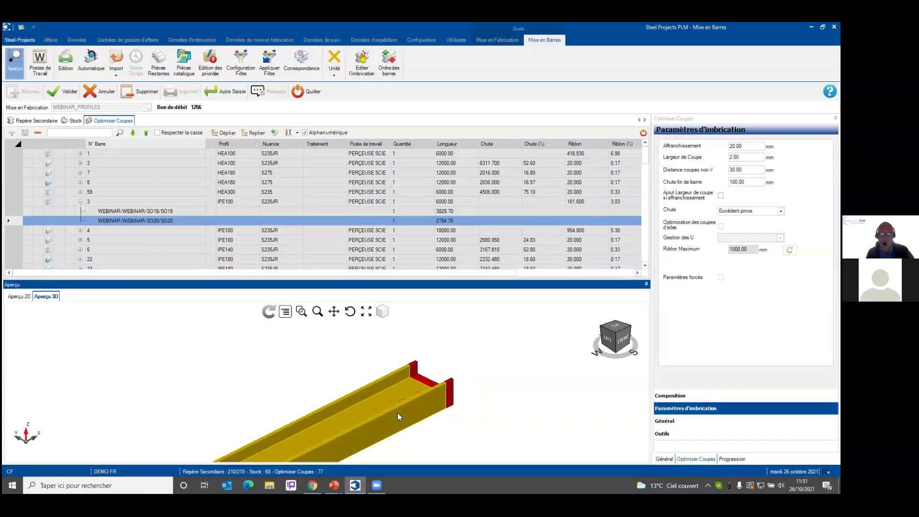
{"action": "scroll", "coordinate": [359, 415], "scroll_direction": "down", "scroll_amount": 5}
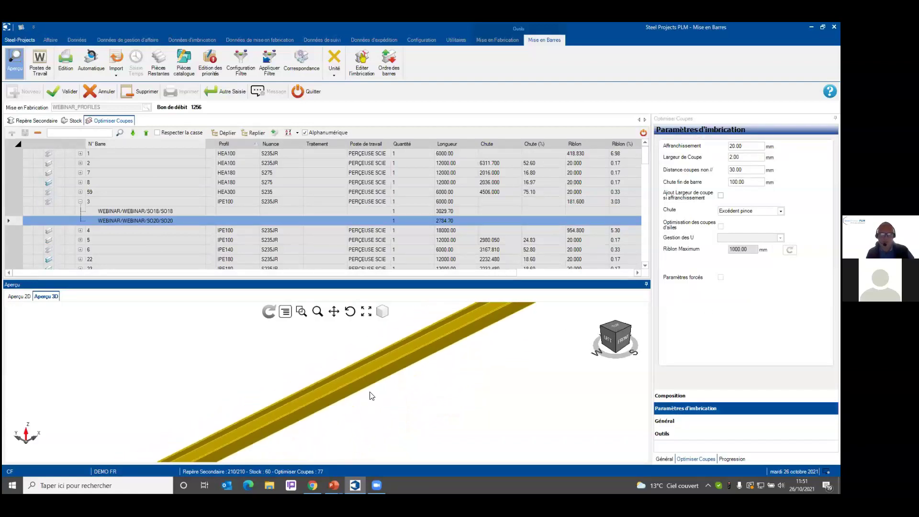
{"action": "scroll", "coordinate": [323, 373], "scroll_direction": "up", "scroll_amount": 6}
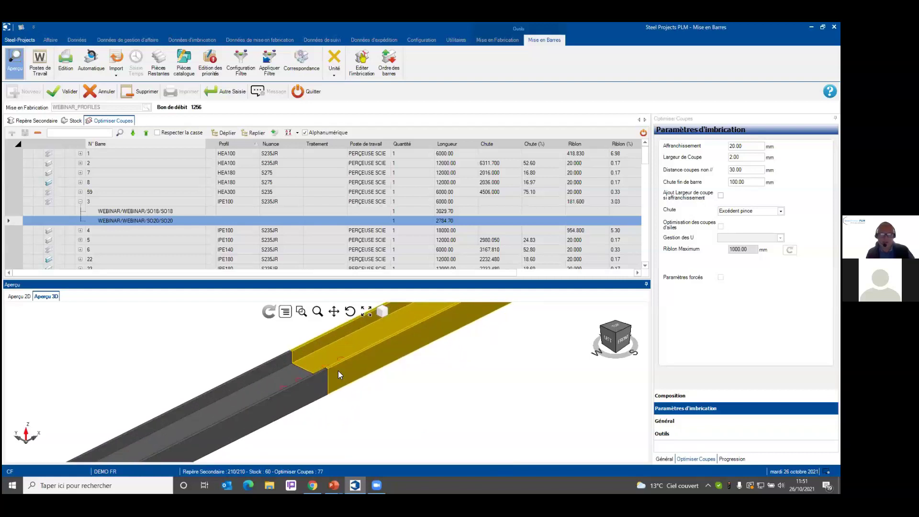
{"action": "scroll", "coordinate": [338, 372], "scroll_direction": "up", "scroll_amount": 3}
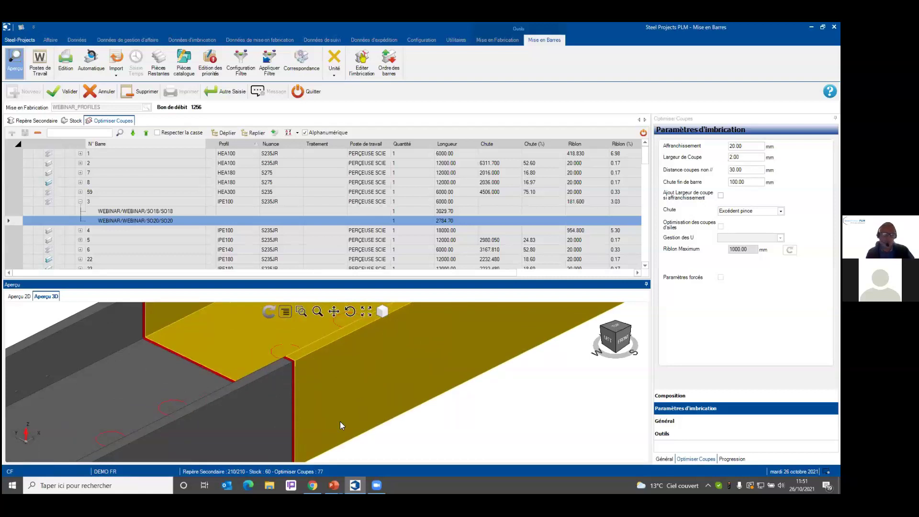
{"action": "scroll", "coordinate": [280, 391], "scroll_direction": "down", "scroll_amount": 1}
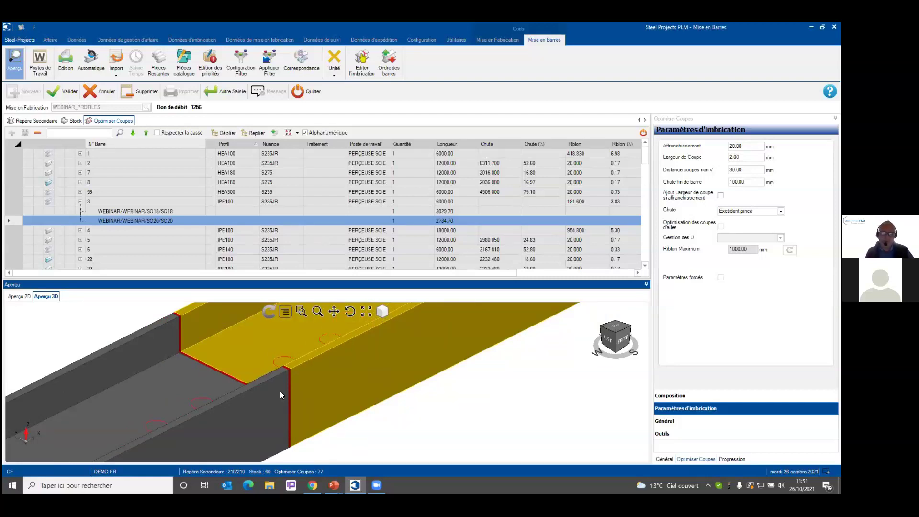
{"action": "scroll", "coordinate": [279, 394], "scroll_direction": "down", "scroll_amount": 3}
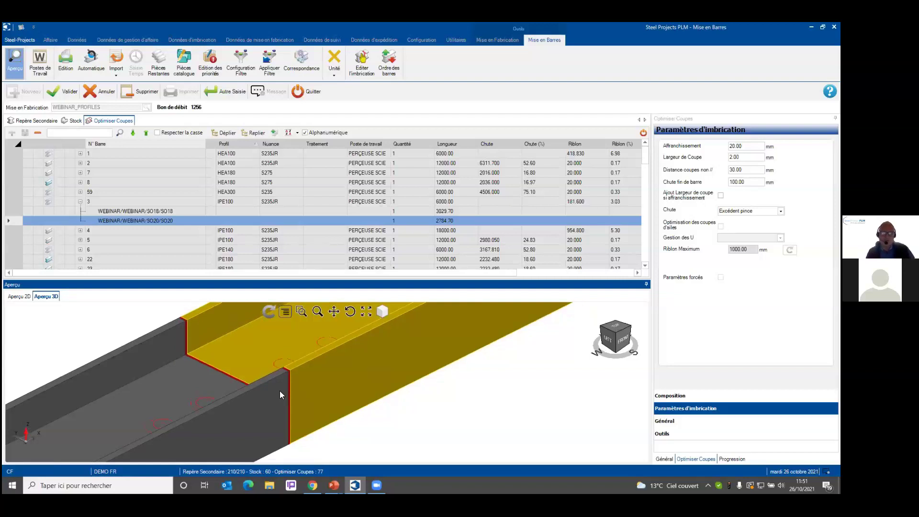
Examine the red scrap section at the near end of bar 3 in the 3D preview
{"action": "scroll", "coordinate": [282, 389], "scroll_direction": "down", "scroll_amount": 3}
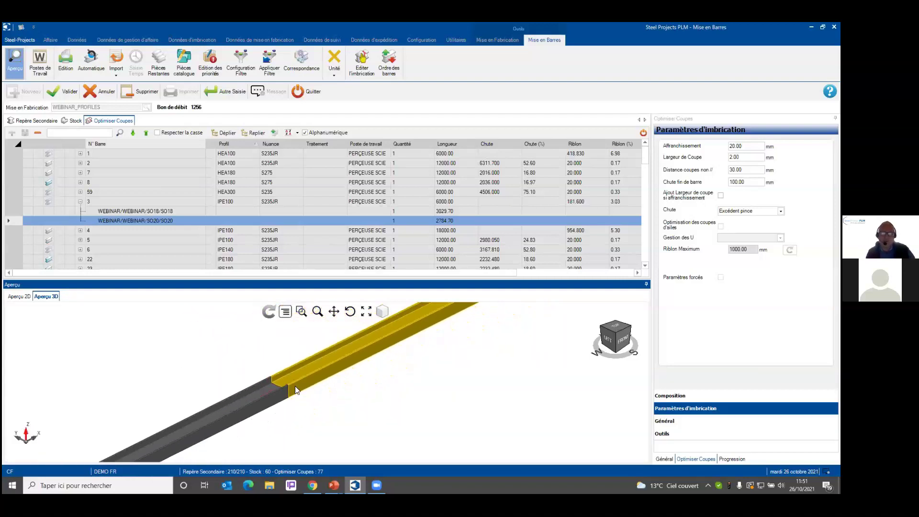
{"action": "scroll", "coordinate": [401, 368], "scroll_direction": "down", "scroll_amount": 1}
{"action": "scroll", "coordinate": [328, 386], "scroll_direction": "down", "scroll_amount": 3}
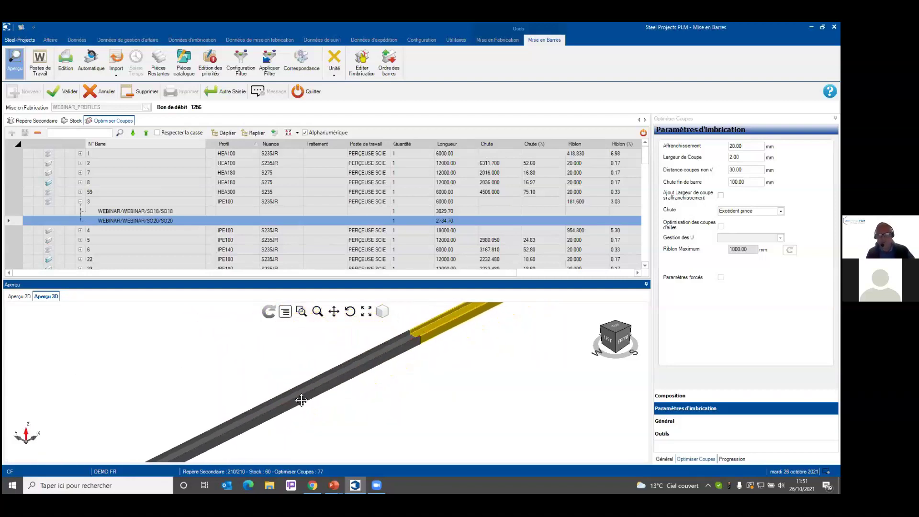
{"action": "scroll", "coordinate": [297, 419], "scroll_direction": "up", "scroll_amount": 3}
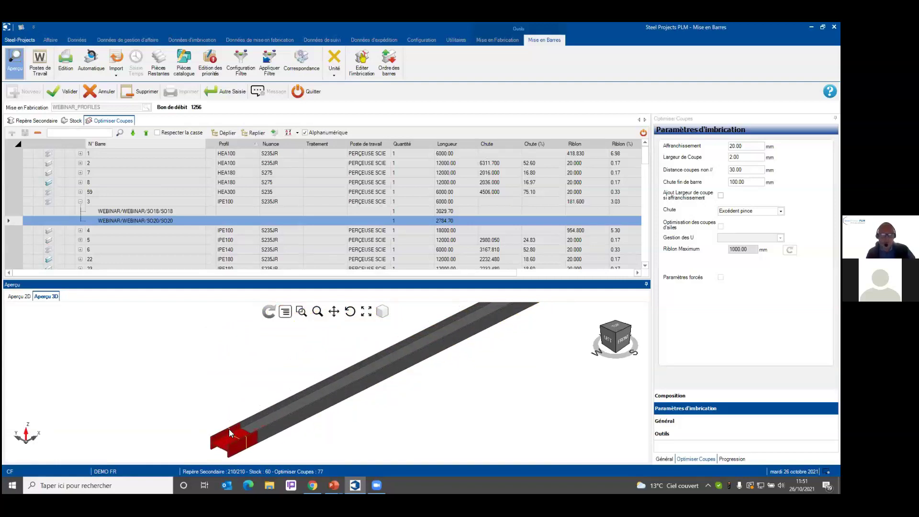
{"action": "scroll", "coordinate": [233, 396], "scroll_direction": "up", "scroll_amount": 3}
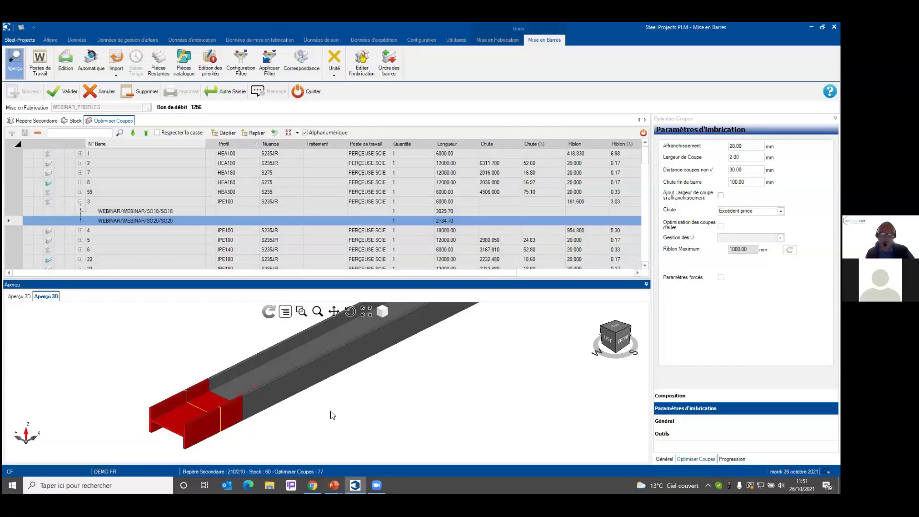
{"action": "scroll", "coordinate": [332, 415], "scroll_direction": "down", "scroll_amount": 3}
{"action": "scroll", "coordinate": [375, 394], "scroll_direction": "down", "scroll_amount": 3}
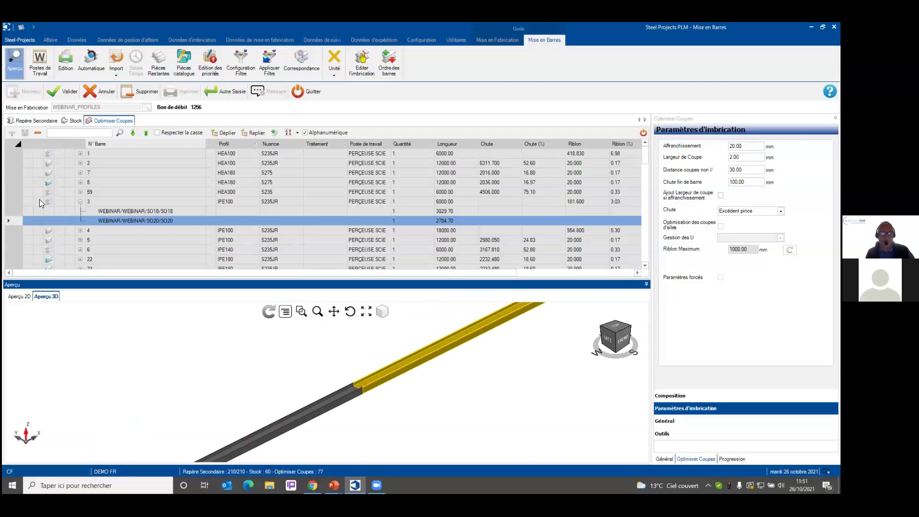
Collapse bar 3, select HEA180 bar 7, and examine its green offcut section in the 3D preview
{"action": "left_click", "coordinate": [80, 201]}
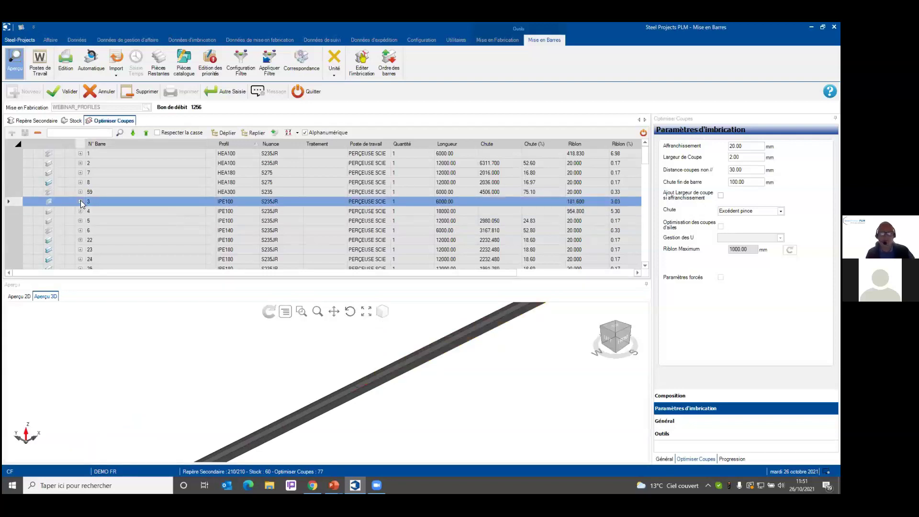
{"action": "scroll", "coordinate": [320, 383], "scroll_direction": "down", "scroll_amount": 3}
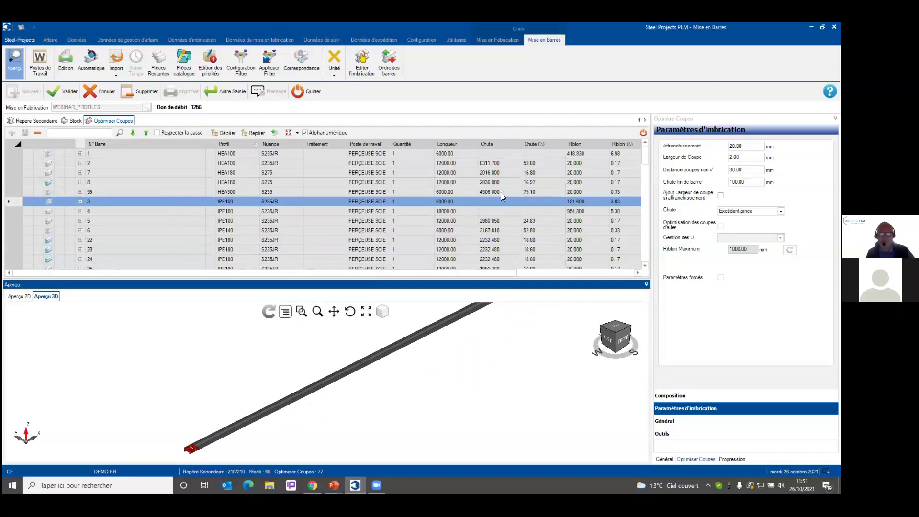
{"action": "left_click", "coordinate": [468, 172]}
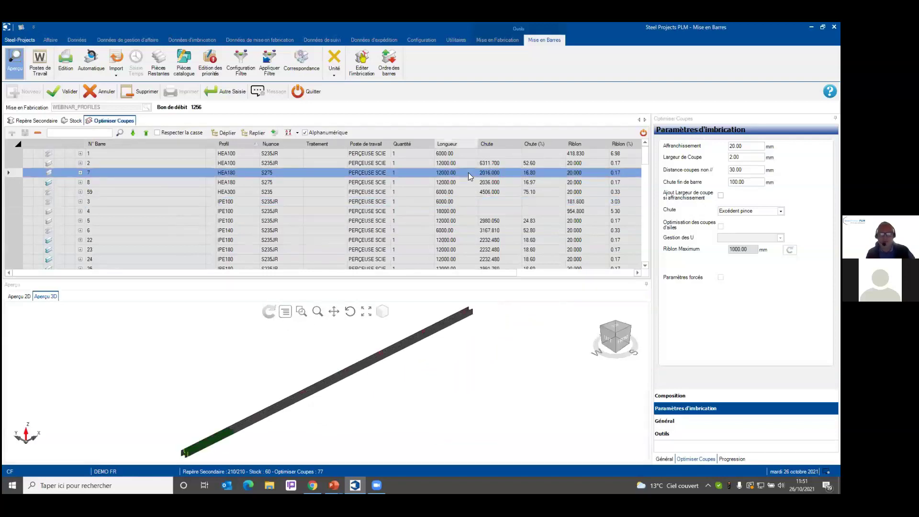
{"action": "scroll", "coordinate": [232, 438], "scroll_direction": "up", "scroll_amount": 5}
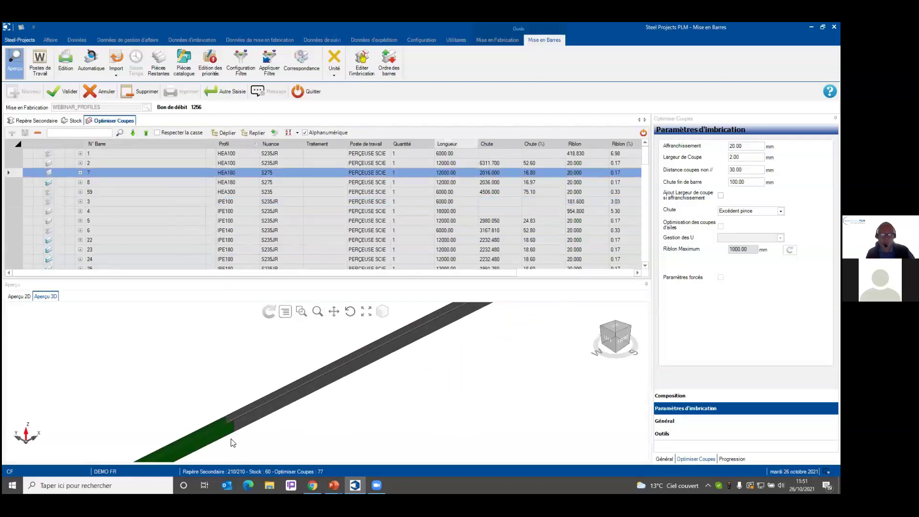
{"action": "left_click_drag", "start_coordinate": [225, 431], "coordinate": [354, 358]}
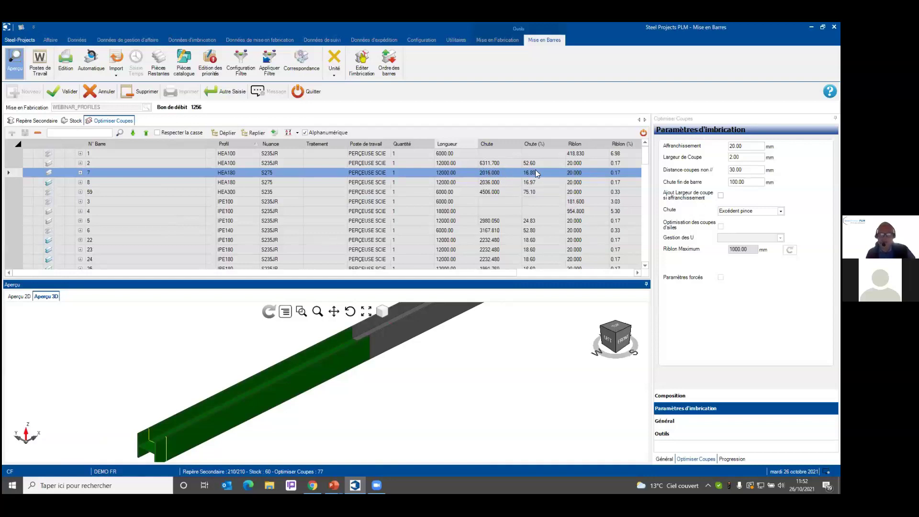
{"action": "scroll", "coordinate": [403, 382], "scroll_direction": "down", "scroll_amount": 3}
{"action": "scroll", "coordinate": [352, 383], "scroll_direction": "down", "scroll_amount": 3}
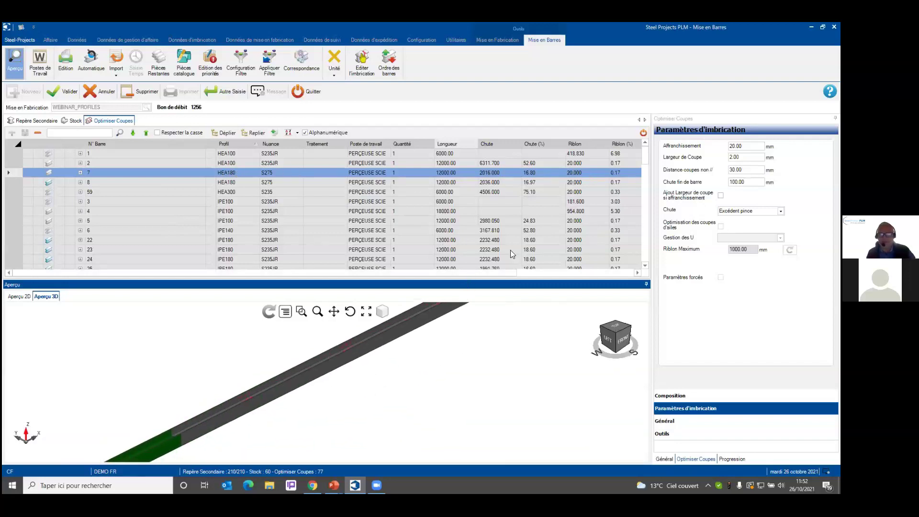
Review the Chute and Riblon columns of the bar list and view the whole of bar 7 in 3D
{"action": "left_click_drag", "start_coordinate": [498, 271], "coordinate": [593, 274]}
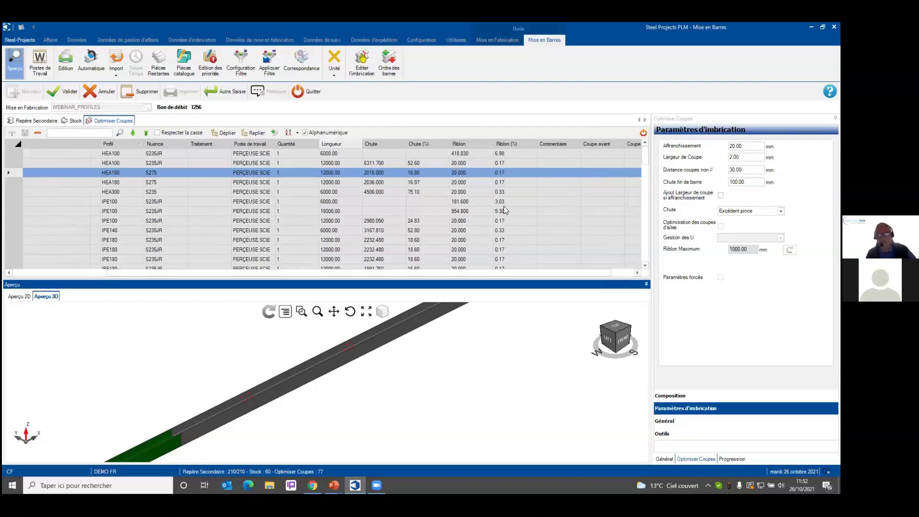
{"action": "scroll", "coordinate": [482, 345], "scroll_direction": "down", "scroll_amount": 3}
{"action": "scroll", "coordinate": [420, 419], "scroll_direction": "up", "scroll_amount": 2}
{"action": "scroll", "coordinate": [405, 408], "scroll_direction": "down", "scroll_amount": 2}
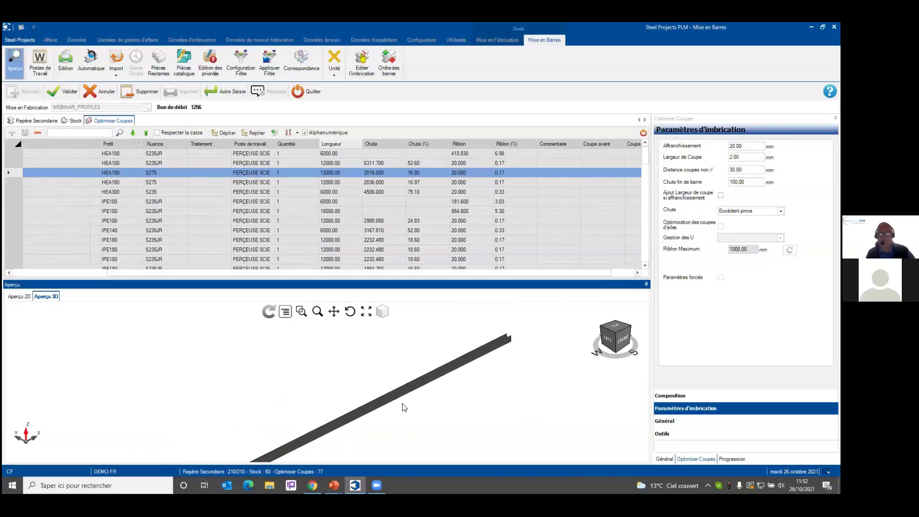
{"action": "left_click_drag", "start_coordinate": [431, 388], "coordinate": [365, 386]}
{"action": "scroll", "coordinate": [427, 368], "scroll_direction": "down", "scroll_amount": 1}
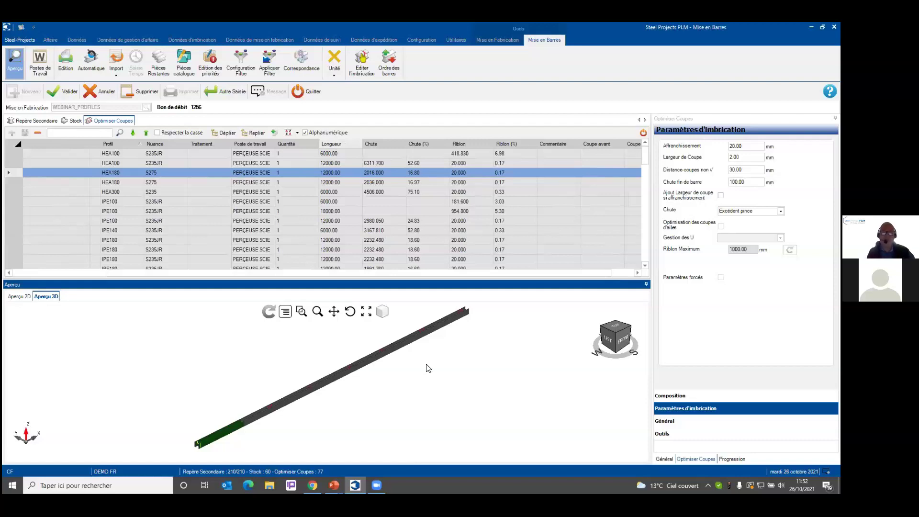
Validate the nesting and review the general totals of offcuts and scrap by profile category, profile and bar type
{"action": "left_click", "coordinate": [61, 92]}
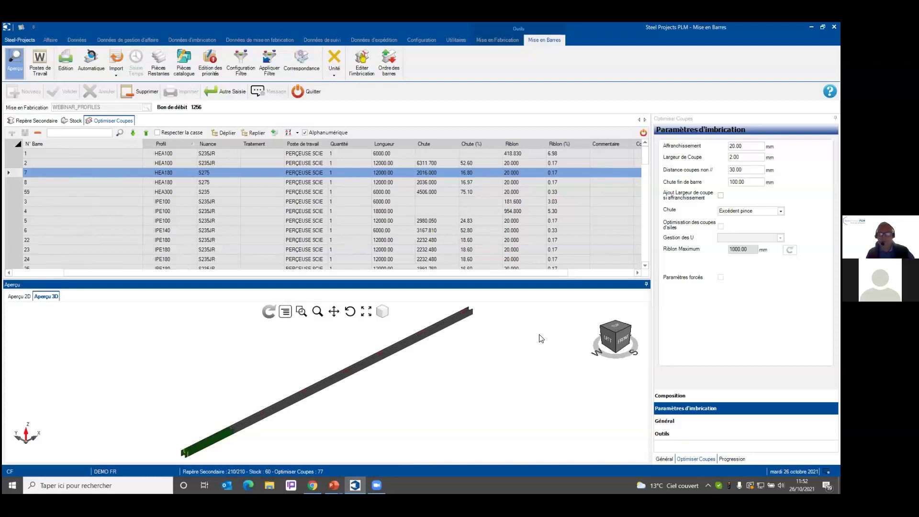
{"action": "left_click", "coordinate": [666, 459]}
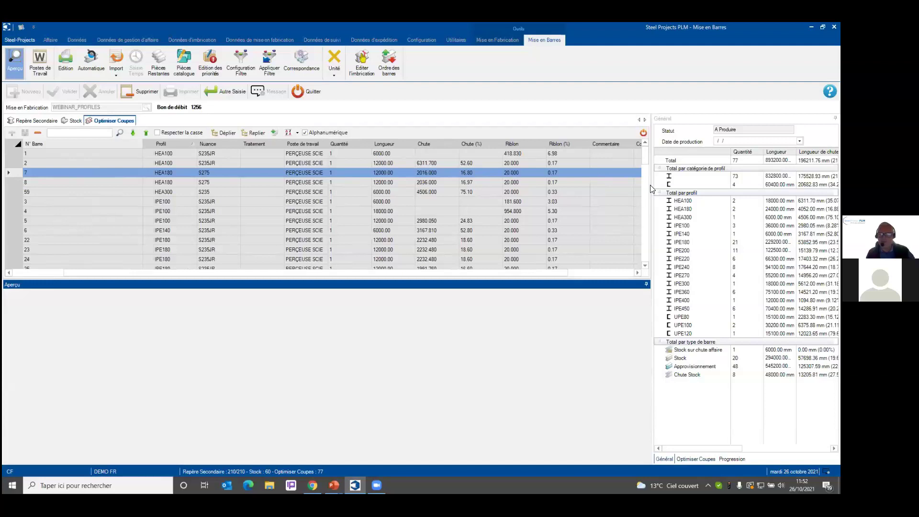
{"action": "left_click_drag", "start_coordinate": [651, 178], "coordinate": [471, 219]}
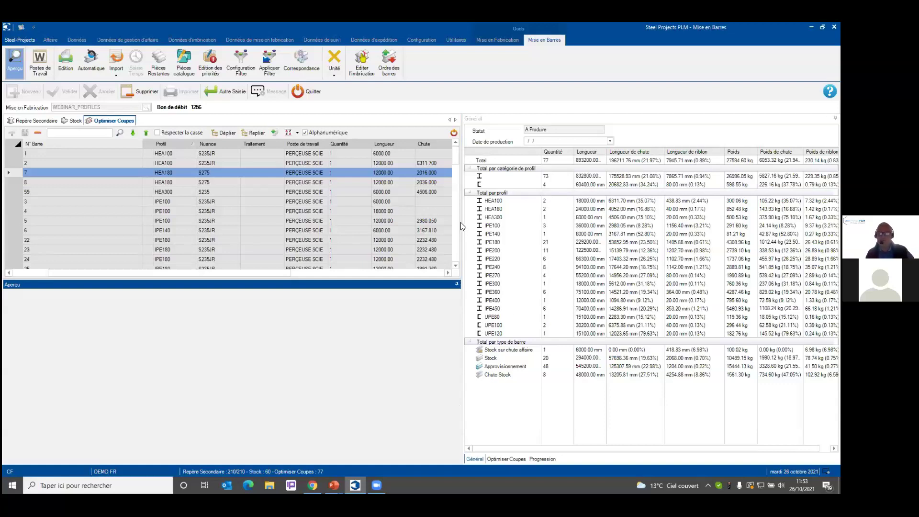
{"action": "left_click_drag", "start_coordinate": [461, 224], "coordinate": [706, 243]}
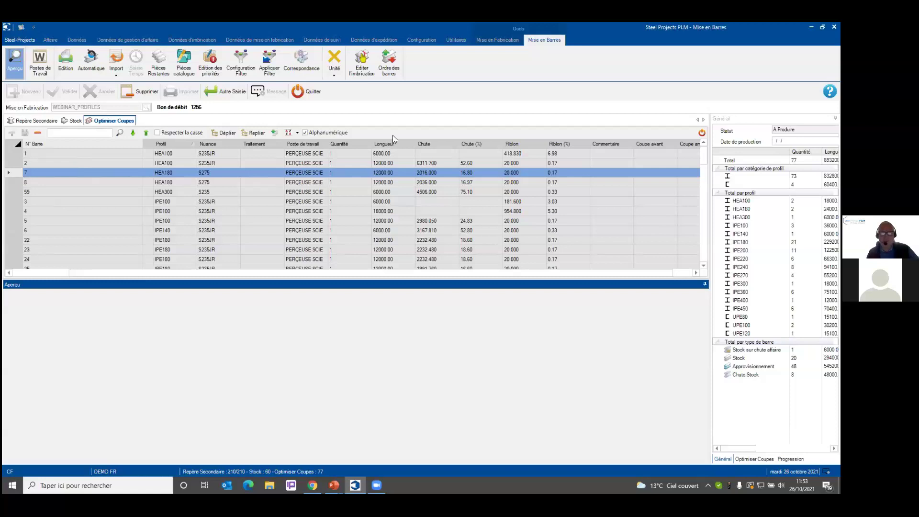
Open the bar order list (Ordre des barres) and sort the bars by increasing length (Tri par longueur croissante)
{"action": "left_click", "coordinate": [388, 63]}
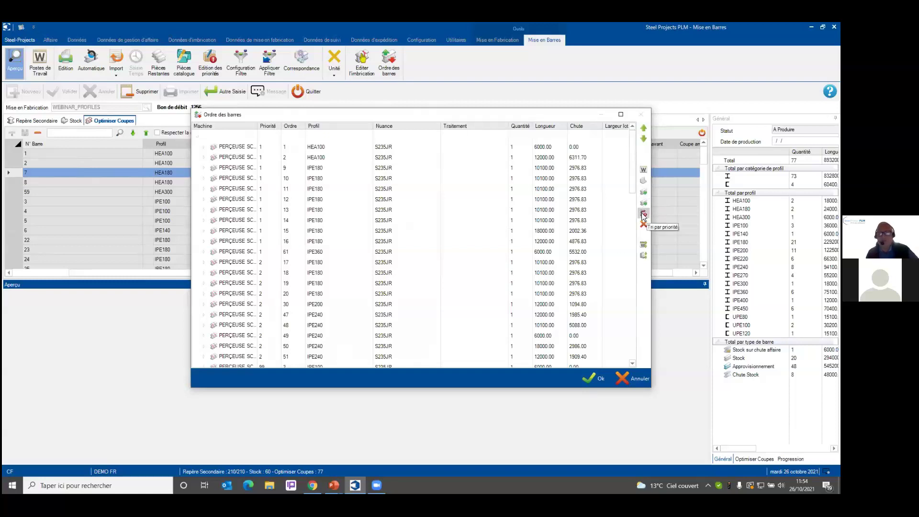
{"action": "left_click", "coordinate": [643, 182]}
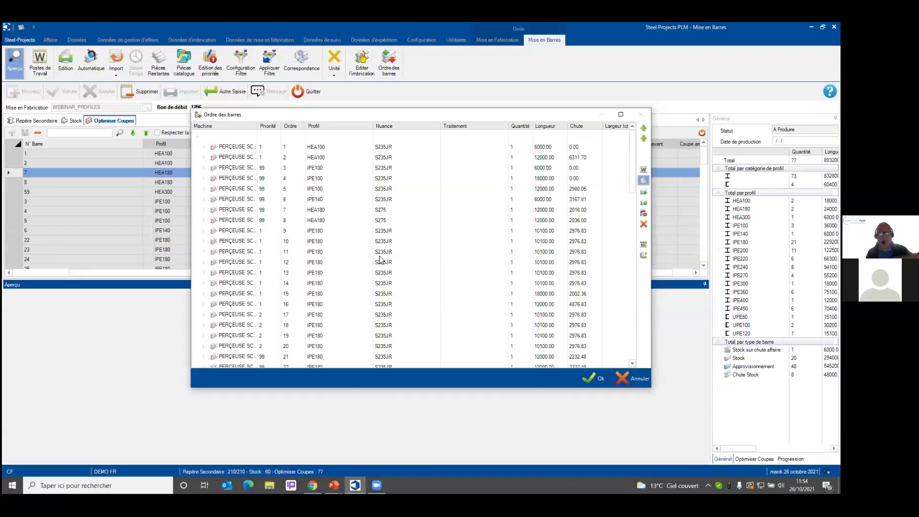
{"action": "left_click", "coordinate": [644, 192]}
{"action": "left_click", "coordinate": [644, 192]}
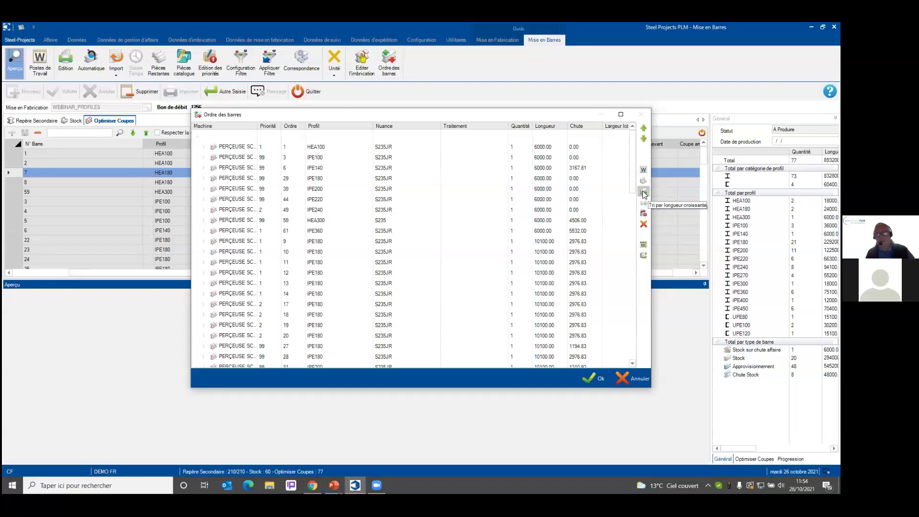
{"action": "scroll", "coordinate": [563, 259], "scroll_direction": "down", "scroll_amount": 4}
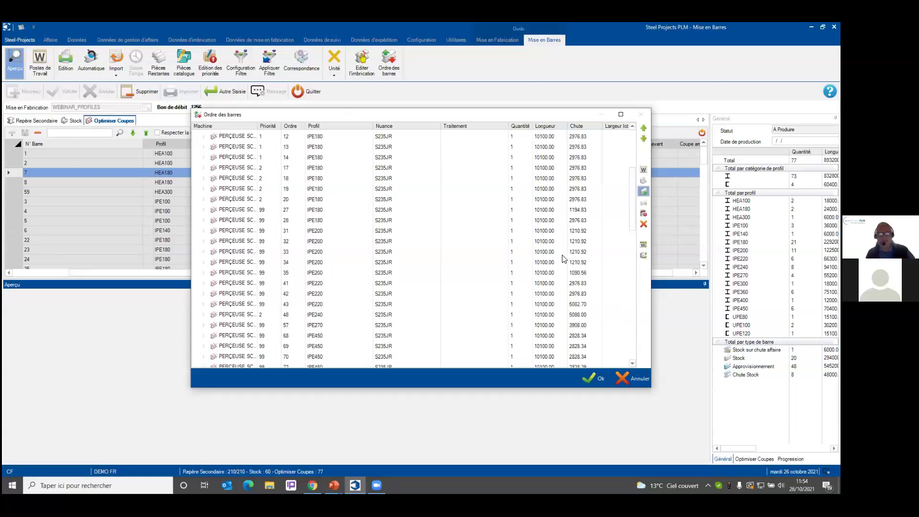
Sort the bar production order by priority, accept the order, and validate the WEBINAR_PROFILES nesting
{"action": "left_click", "coordinate": [644, 213]}
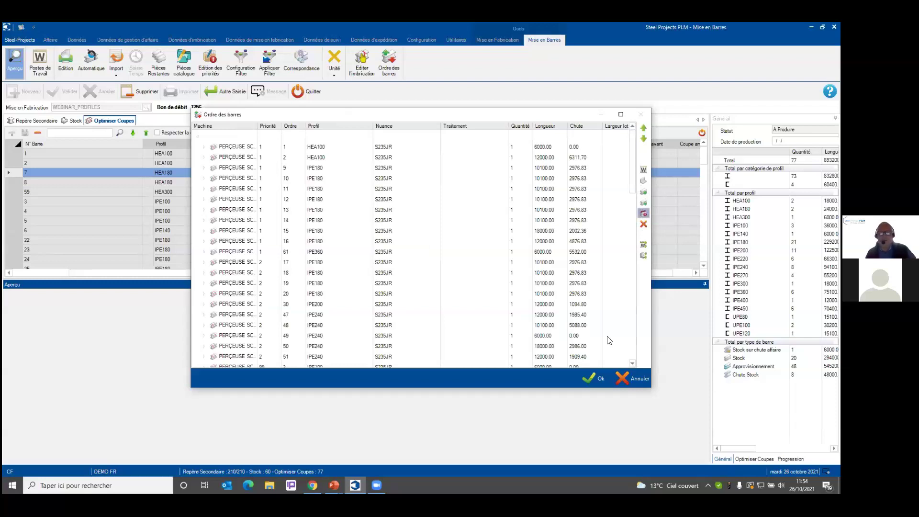
{"action": "left_click", "coordinate": [594, 382]}
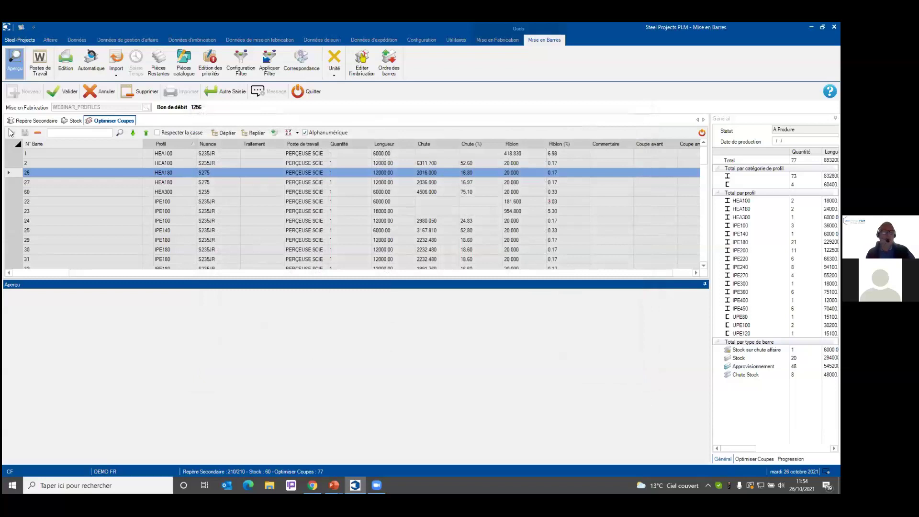
{"action": "left_click", "coordinate": [61, 90]}
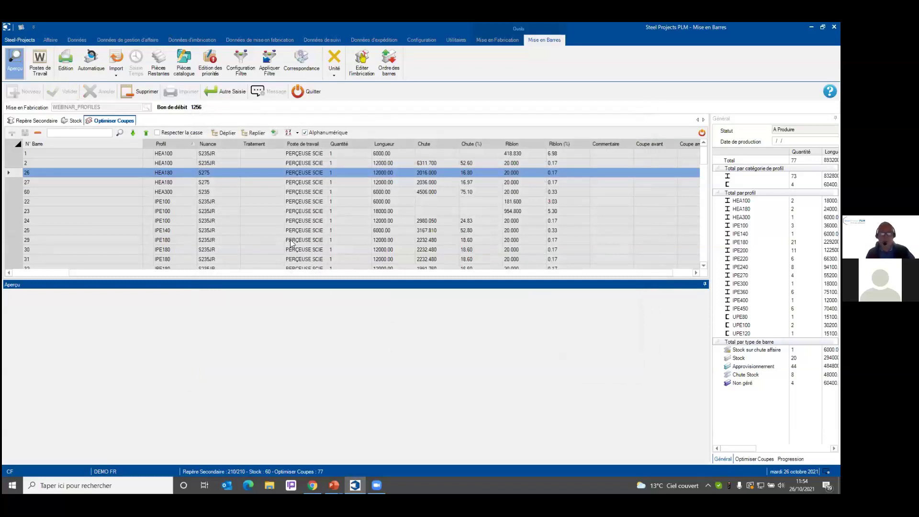
Generate the Stock report for the nesting and review its bar list (Liste des barres) through page 2
{"action": "left_click", "coordinate": [61, 60]}
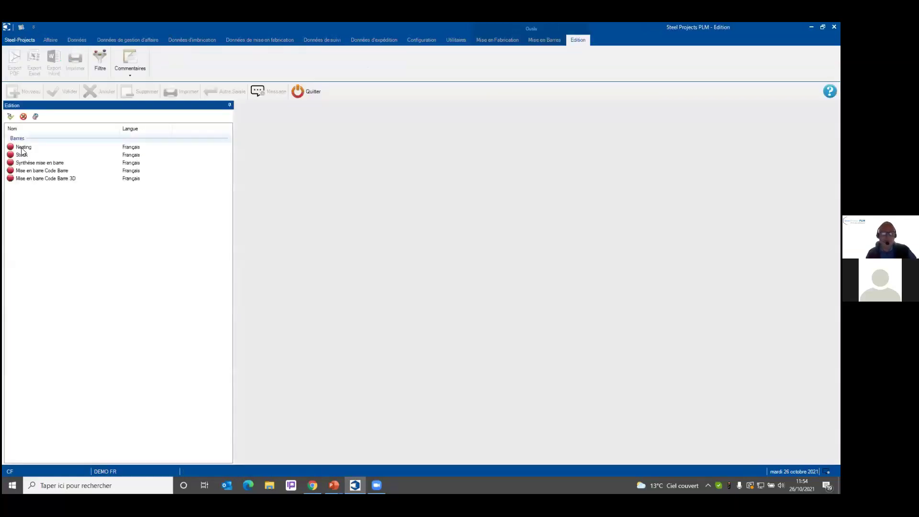
{"action": "double_click", "coordinate": [23, 156]}
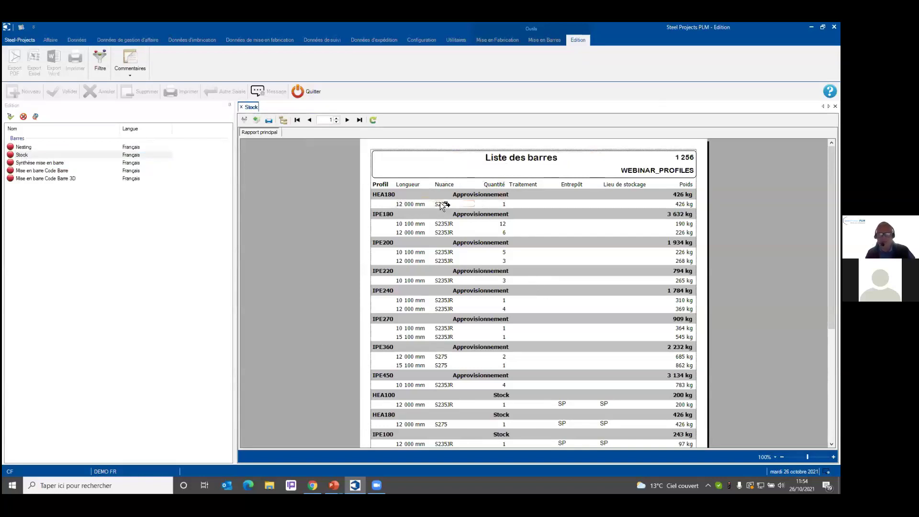
{"action": "scroll", "coordinate": [511, 266], "scroll_direction": "down", "scroll_amount": 3}
{"action": "scroll", "coordinate": [512, 266], "scroll_direction": "up", "scroll_amount": 3}
{"action": "left_click", "coordinate": [347, 121]}
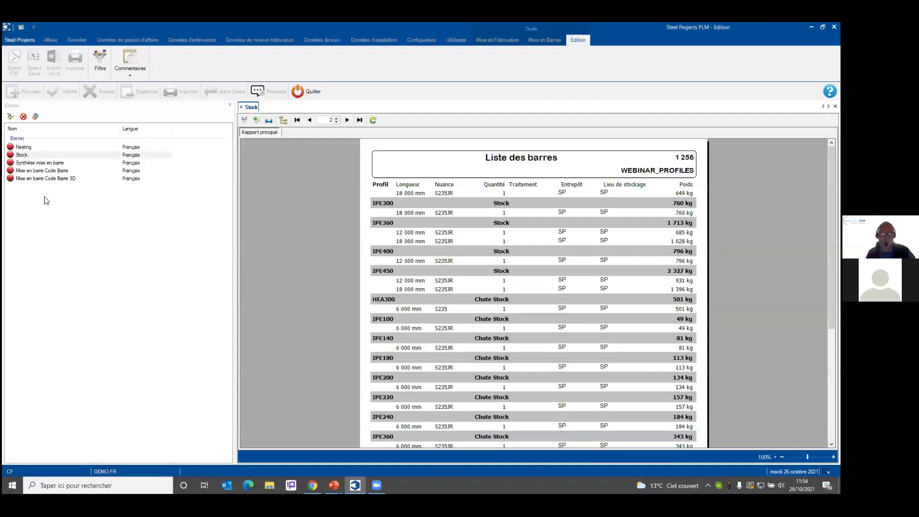
Generate the Mise en barre Code Barre report and review its drilling totals and the parts and offcut listed per bar
{"action": "left_click", "coordinate": [41, 171]}
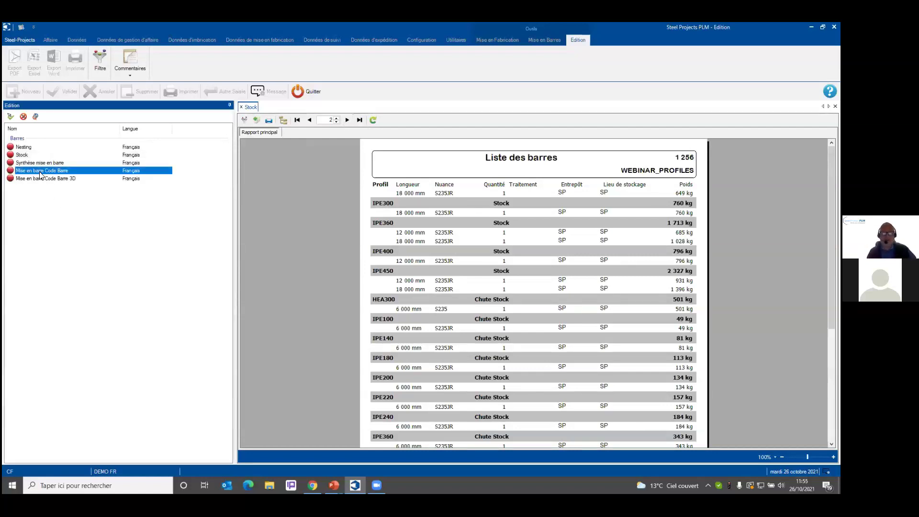
{"action": "double_click", "coordinate": [40, 173]}
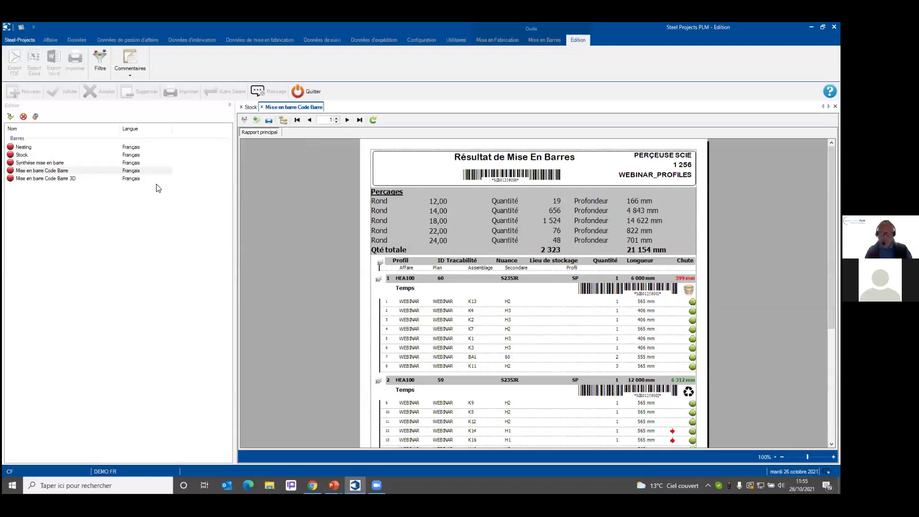
{"action": "scroll", "coordinate": [397, 288], "scroll_direction": "down", "scroll_amount": 1}
{"action": "scroll", "coordinate": [405, 227], "scroll_direction": "up", "scroll_amount": 1}
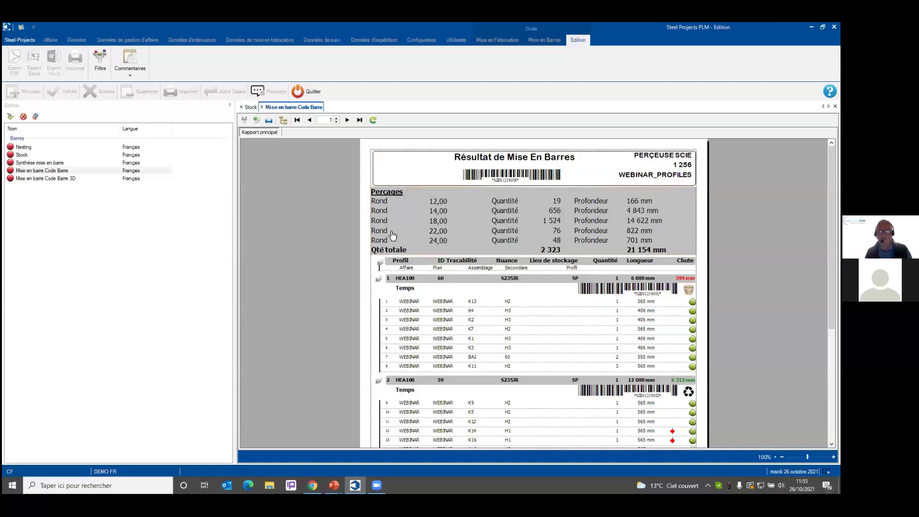
{"action": "scroll", "coordinate": [577, 221], "scroll_direction": "down", "scroll_amount": 2}
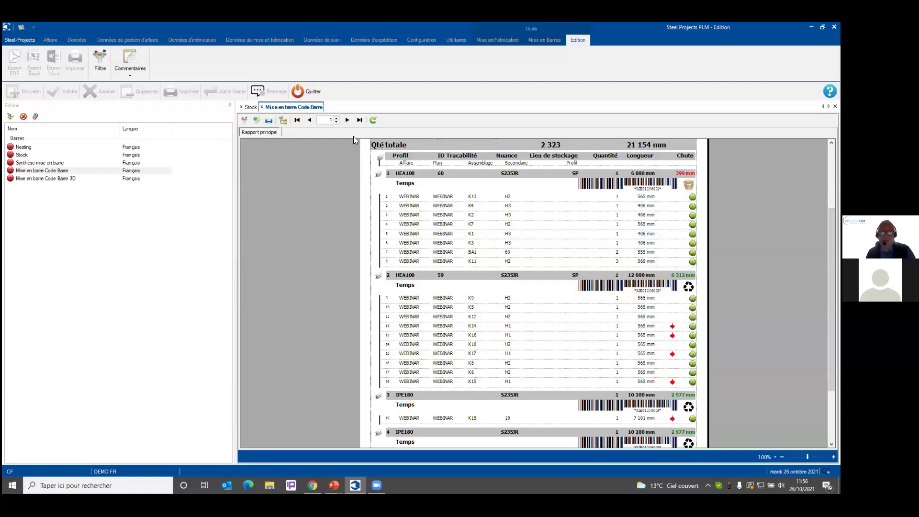
Leave the reports and the nesting, return to the production batch list, and check the cut optimisation progress of WEBINAR_PROFILES
{"action": "left_click", "coordinate": [304, 94]}
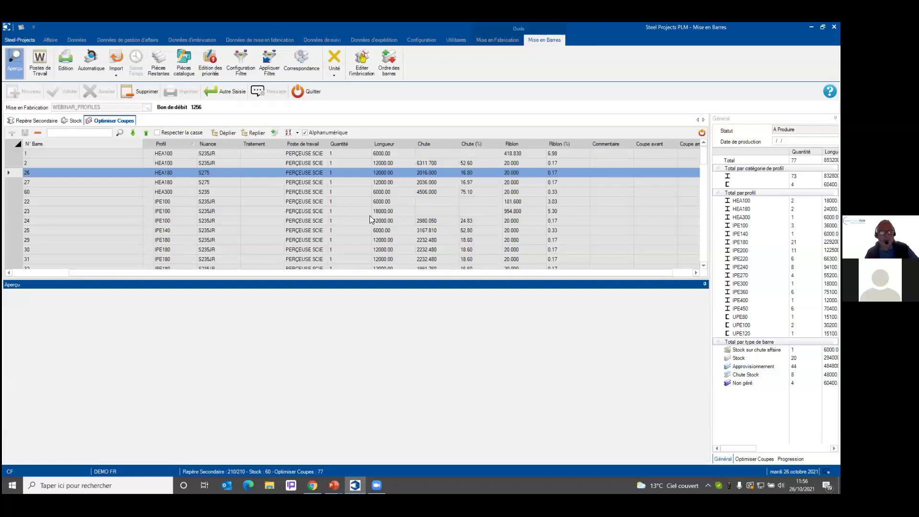
{"action": "left_click", "coordinate": [306, 91]}
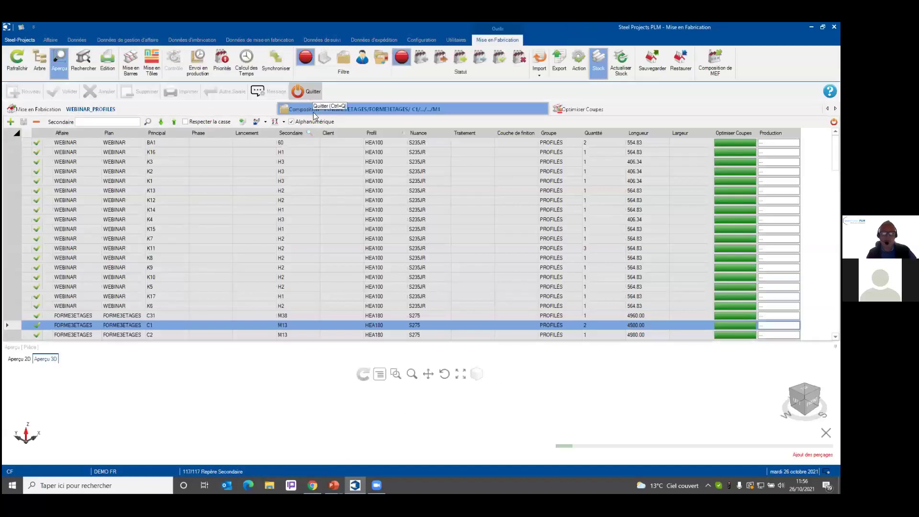
{"action": "left_click", "coordinate": [102, 109]}
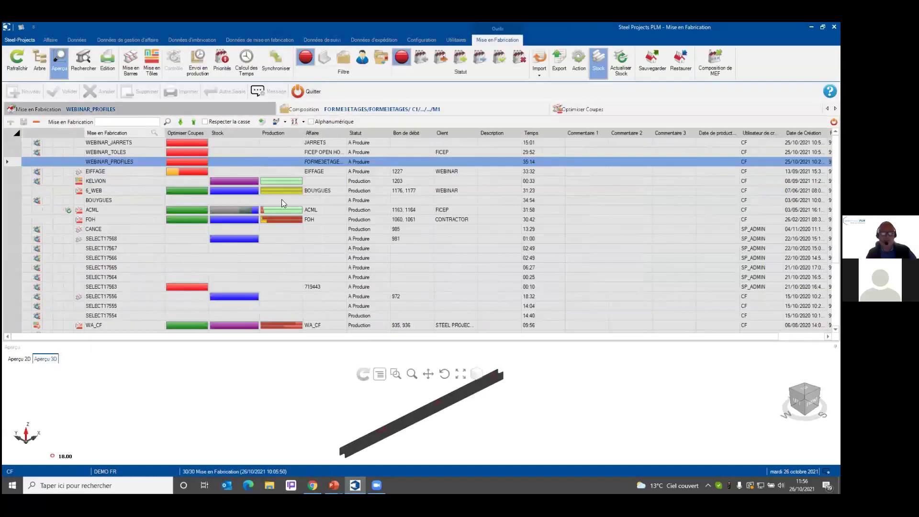
{"action": "mouse_move", "coordinate": [180, 163]}
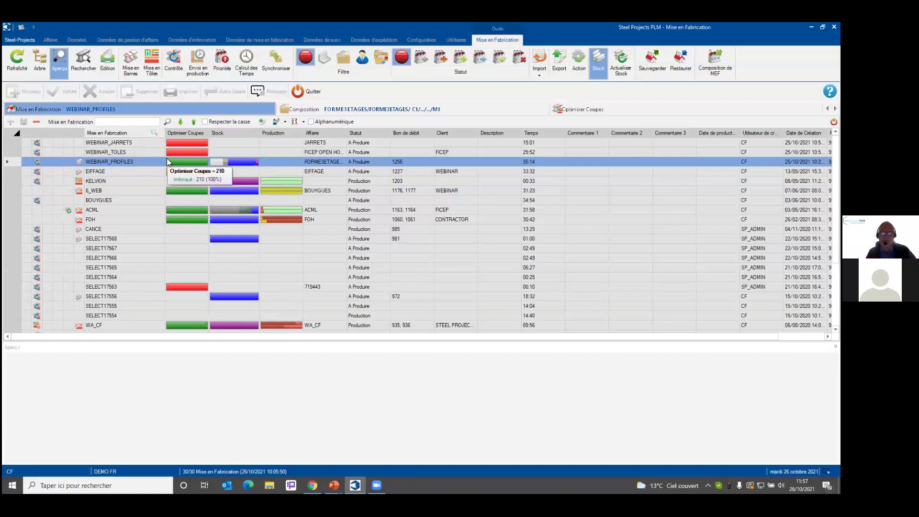
Open the bar nesting for the WEBINAR_JARRETS batch and go through its J_IPE haunch parts in the 2D preview
{"action": "left_click", "coordinate": [138, 143]}
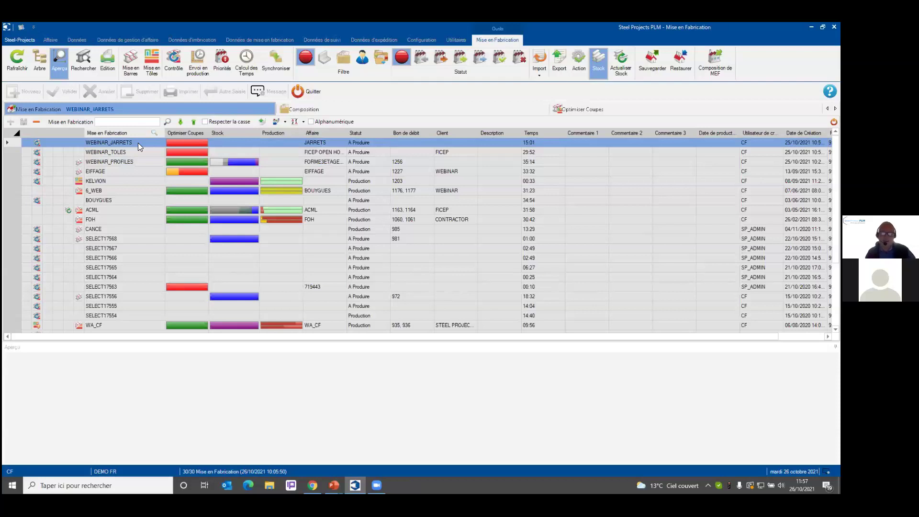
{"action": "left_click", "coordinate": [133, 68]}
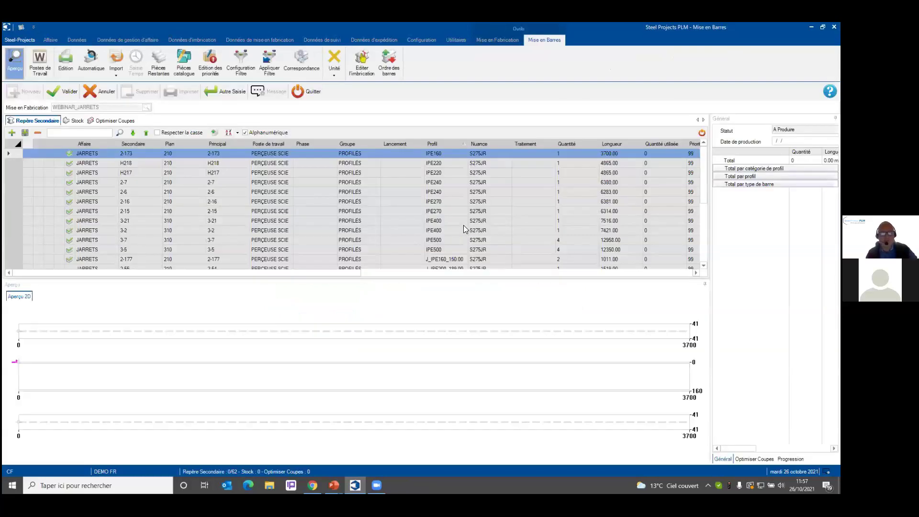
{"action": "scroll", "coordinate": [287, 242], "scroll_direction": "down", "scroll_amount": 1}
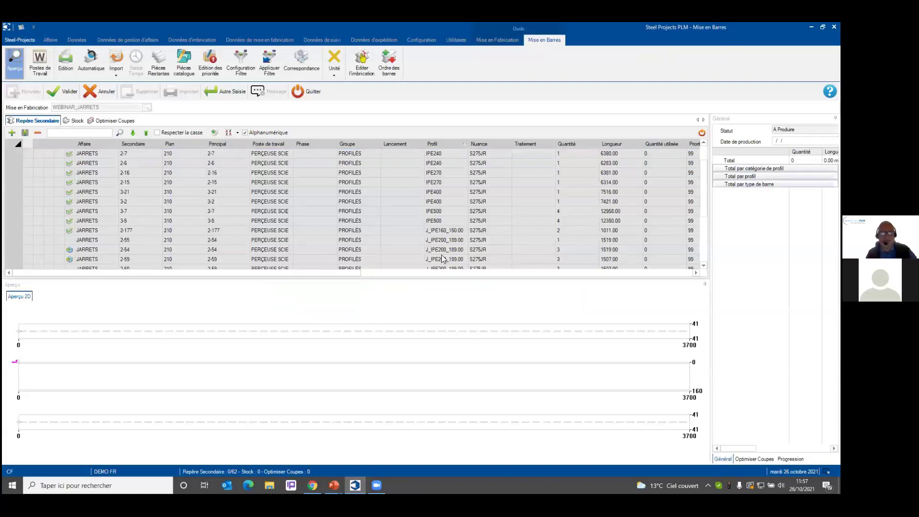
{"action": "left_click", "coordinate": [434, 251]}
{"action": "key", "text": "Down"}
{"action": "key", "text": "Down"}
{"action": "key", "text": "Down"}
{"action": "key", "text": "Down"}
{"action": "key", "text": "Down"}
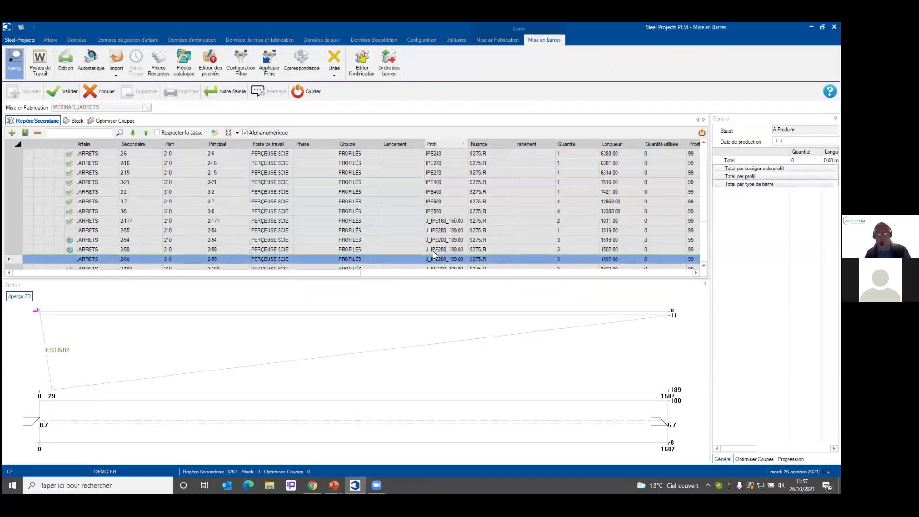
{"action": "key", "text": "Down"}
{"action": "key", "text": "Down"}
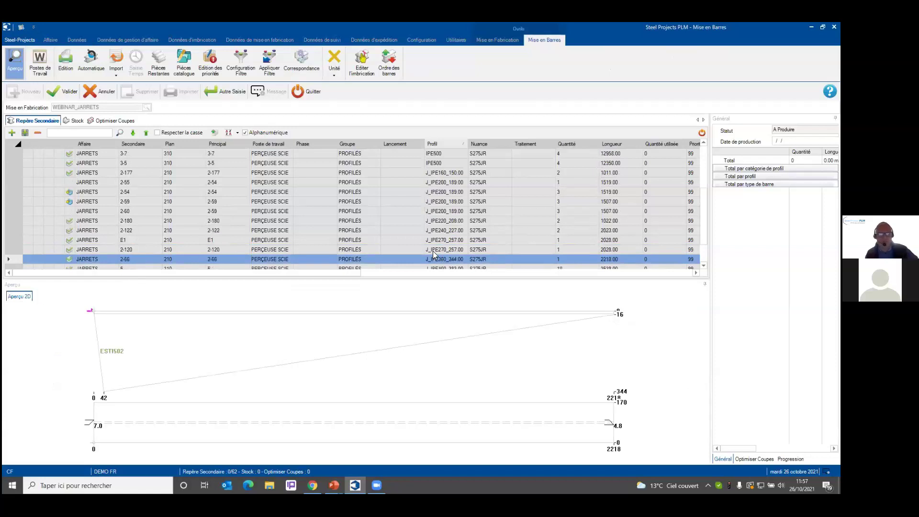
Validate the WEBINAR_JARRETS nesting entry and run the automatic nesting with the existing parameters
{"action": "left_click", "coordinate": [74, 98]}
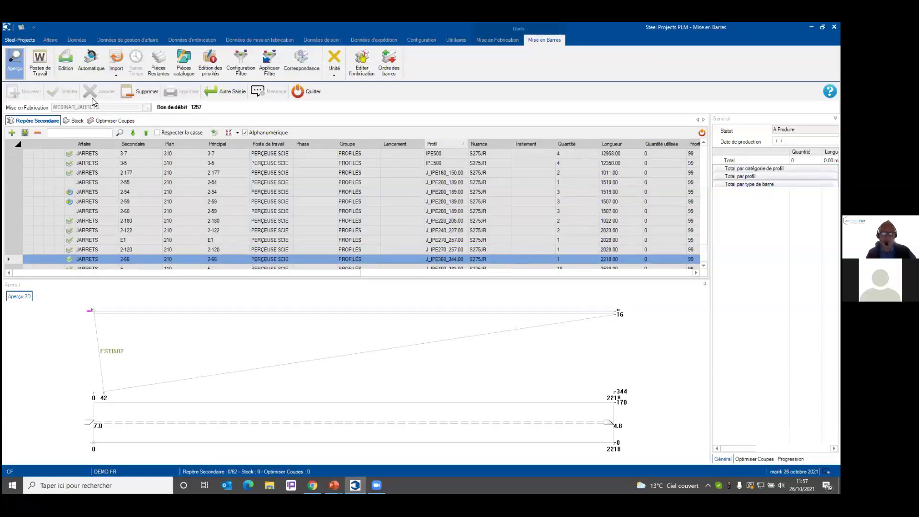
{"action": "left_click", "coordinate": [91, 62]}
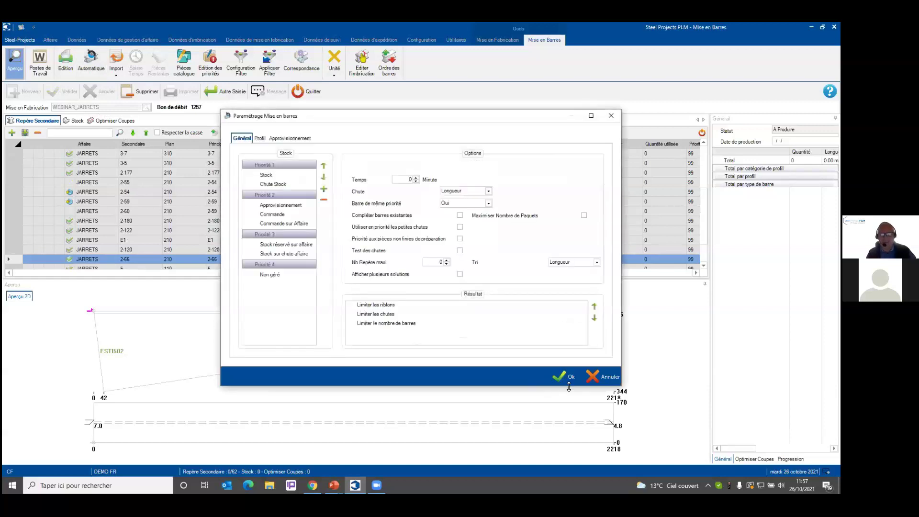
{"action": "left_click", "coordinate": [558, 377]}
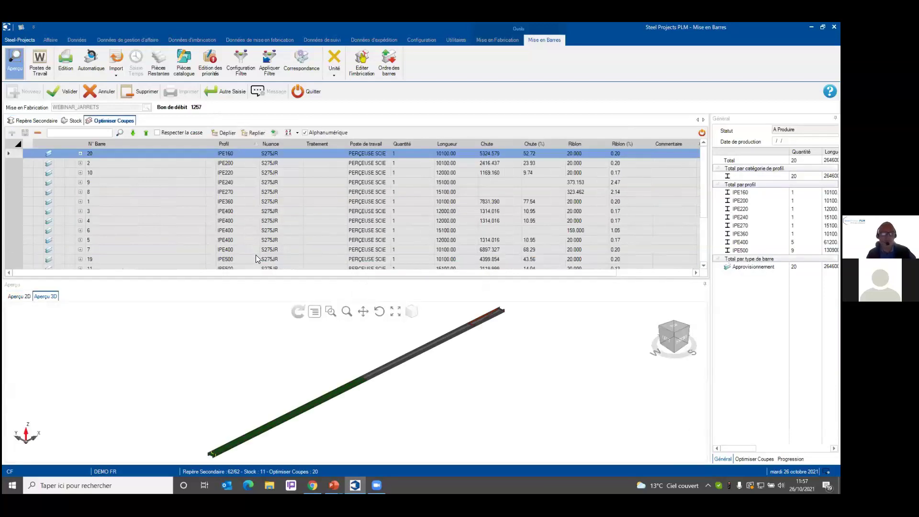
Expand IPE200 bar 2 and go through its nested haunch parts one by one in the 3D preview
{"action": "left_click", "coordinate": [114, 163]}
{"action": "left_click", "coordinate": [122, 169]}
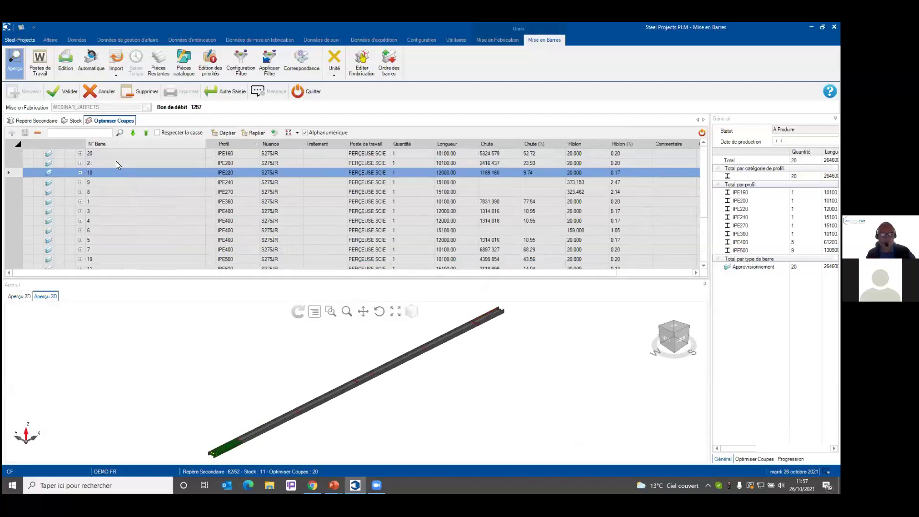
{"action": "left_click", "coordinate": [116, 163]}
{"action": "left_click", "coordinate": [80, 163]}
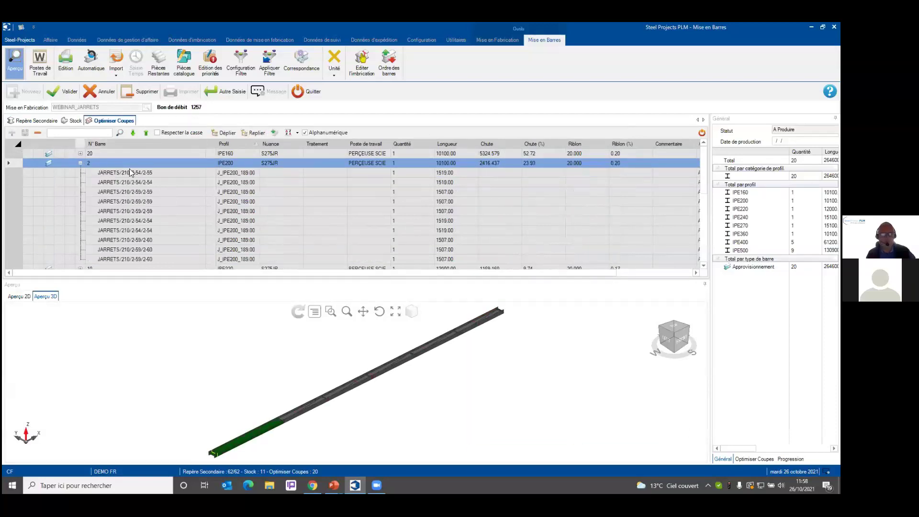
{"action": "left_click", "coordinate": [130, 172]}
{"action": "key", "text": "Down"}
{"action": "key", "text": "Down"}
{"action": "key", "text": "Down"}
{"action": "key", "text": "Down"}
{"action": "key", "text": "Down"}
{"action": "key", "text": "Down"}
{"action": "key", "text": "Down"}
{"action": "key", "text": "Down"}
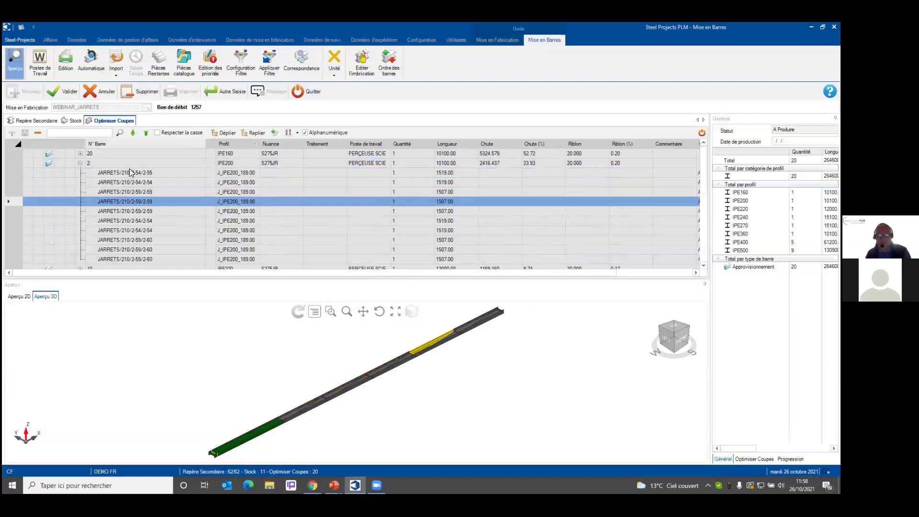
{"action": "key", "text": "Down"}
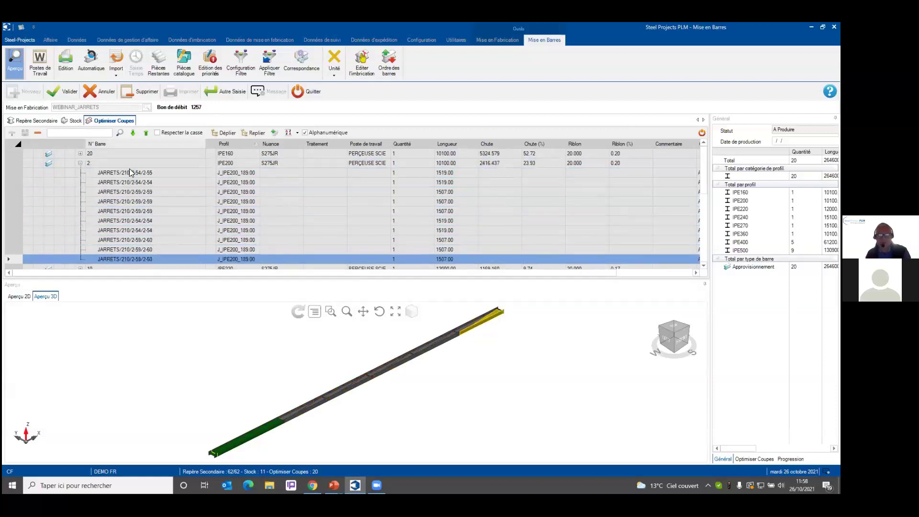
Examine in 3D how the last haunch part, JARRETS/210/2-59/2-60, interlocks with its neighbour at the end of bar 2
{"action": "scroll", "coordinate": [517, 324], "scroll_direction": "up", "scroll_amount": 4}
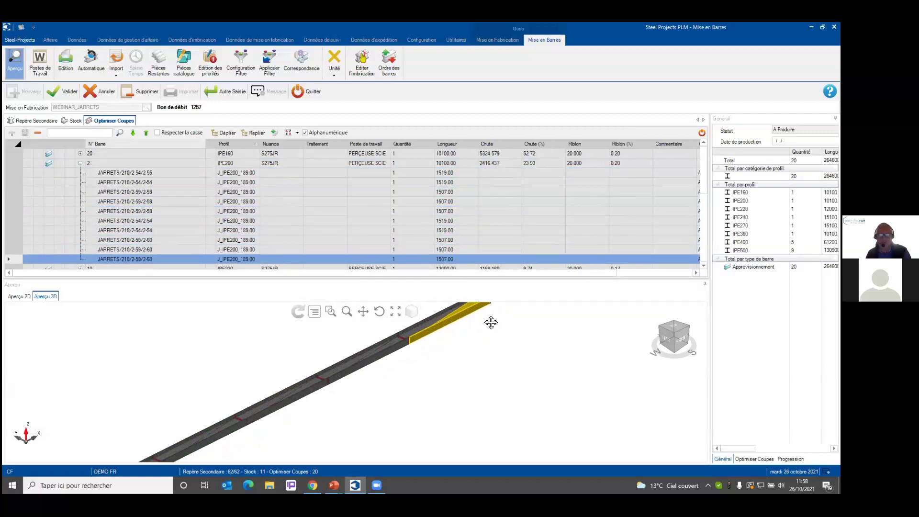
{"action": "left_click_drag", "start_coordinate": [490, 322], "coordinate": [475, 388]}
{"action": "scroll", "coordinate": [476, 387], "scroll_direction": "up", "scroll_amount": 4}
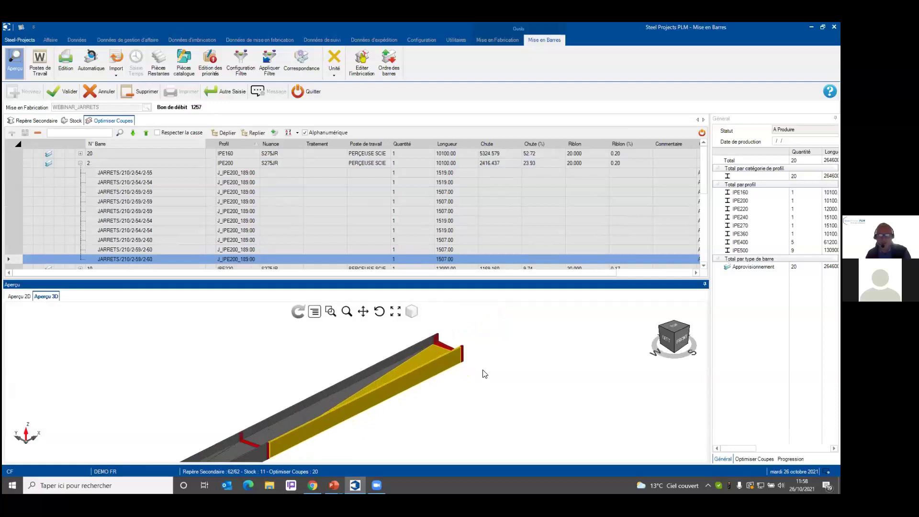
{"action": "mouse_move", "coordinate": [472, 345]}
{"action": "left_mouse_down"}
{"action": "mouse_move", "coordinate": [454, 349]}
{"action": "mouse_move", "coordinate": [461, 354]}
{"action": "left_mouse_up"}
{"action": "scroll", "coordinate": [303, 389], "scroll_direction": "up", "scroll_amount": 3}
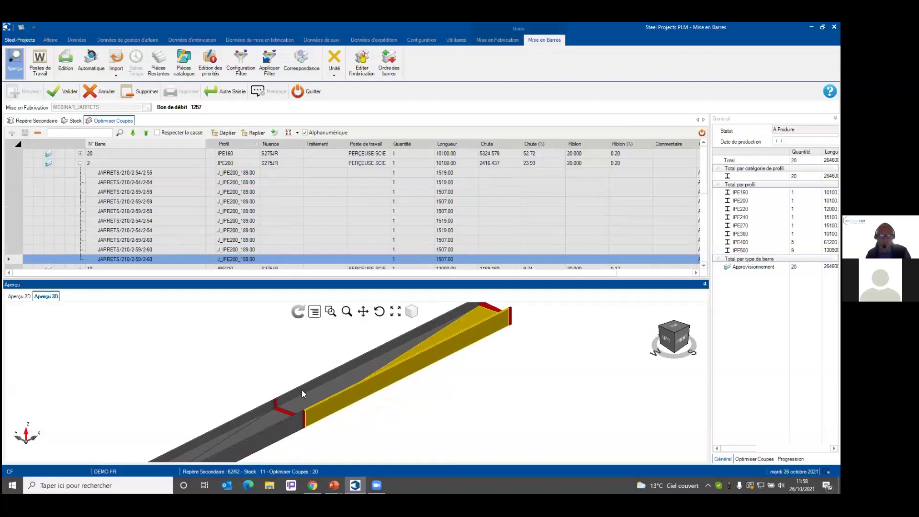
{"action": "scroll", "coordinate": [302, 417], "scroll_direction": "down", "scroll_amount": 3}
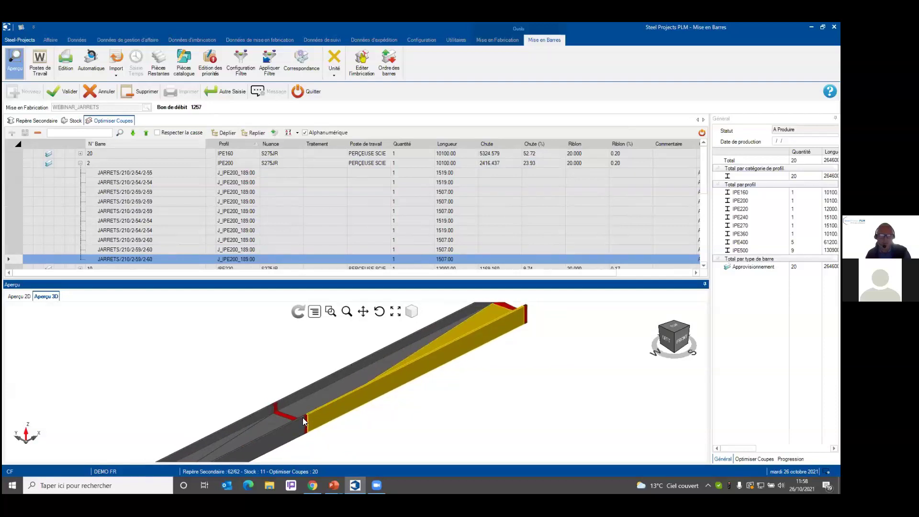
{"action": "left_click_drag", "start_coordinate": [298, 415], "coordinate": [433, 340]}
{"action": "scroll", "coordinate": [427, 383], "scroll_direction": "down", "scroll_amount": 3}
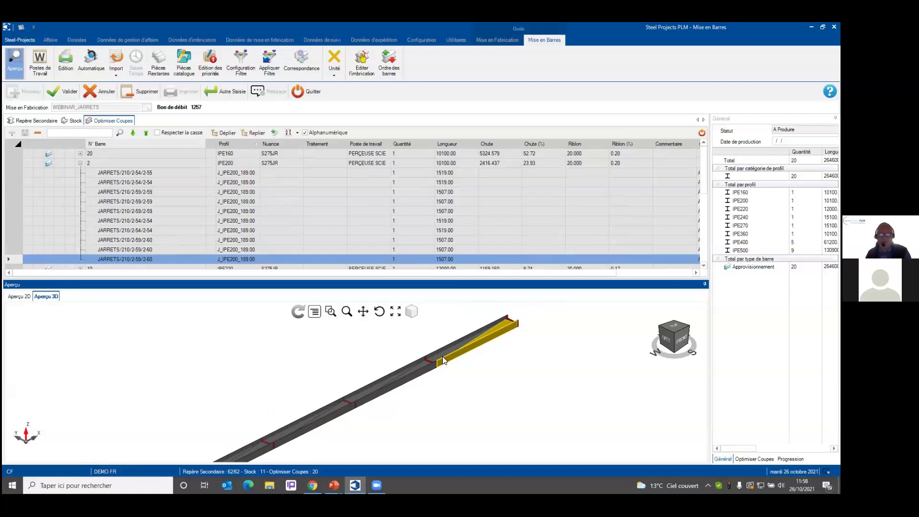
Collapse bar 2, expand IPE400 bar 5, and go through its JARRETS/110/5/5 haunch parts in the 3D preview
{"action": "left_click", "coordinate": [80, 163]}
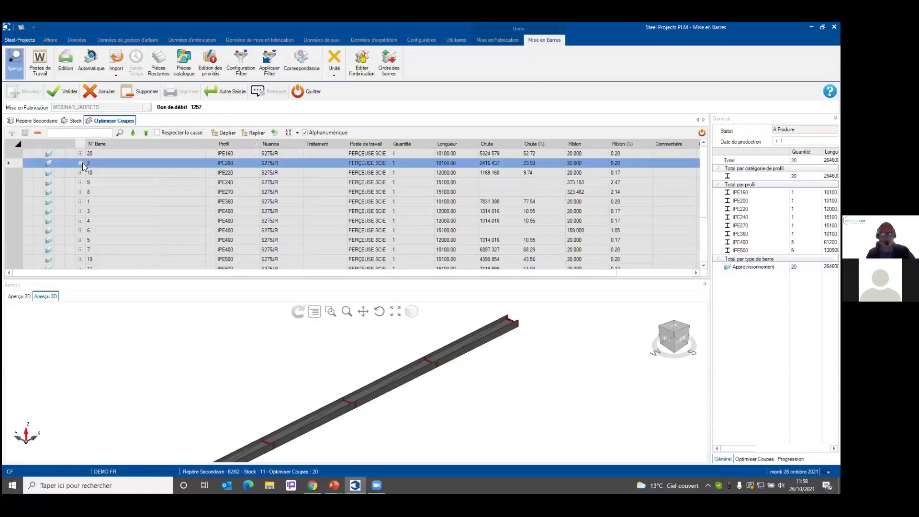
{"action": "left_click", "coordinate": [210, 239]}
{"action": "left_click", "coordinate": [80, 240]}
{"action": "left_click", "coordinate": [118, 250]}
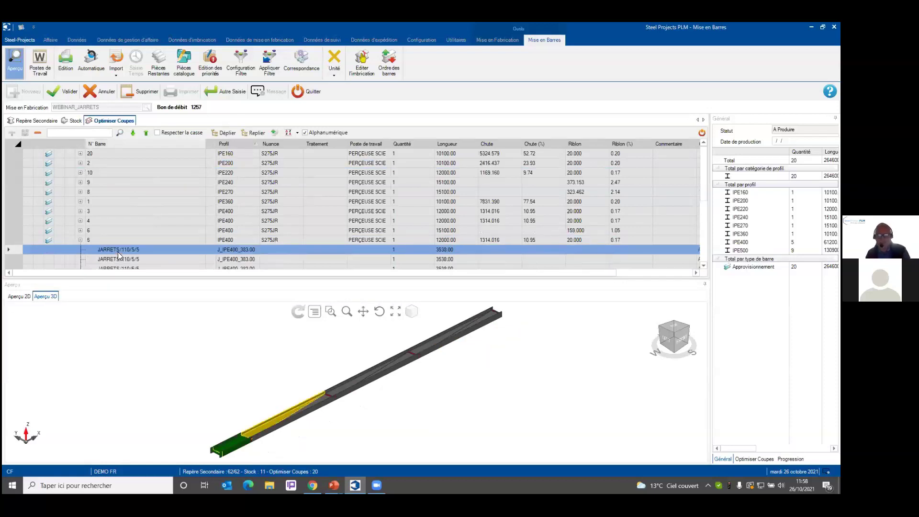
{"action": "key", "text": "Down"}
{"action": "key", "text": "Down"}
{"action": "key", "text": "Down"}
{"action": "key", "text": "Down"}
{"action": "key", "text": "Down"}
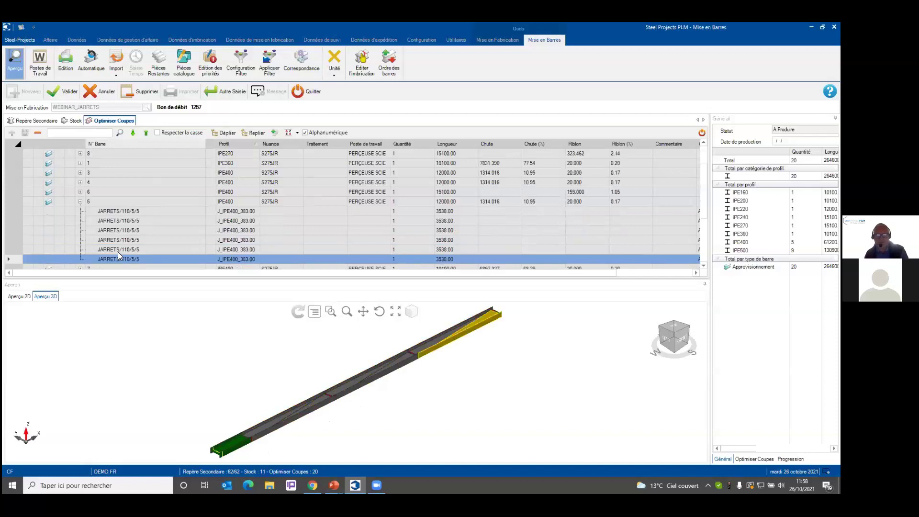
{"action": "key", "text": "Up"}
{"action": "key", "text": "Up"}
{"action": "key", "text": "Up"}
{"action": "key", "text": "Up"}
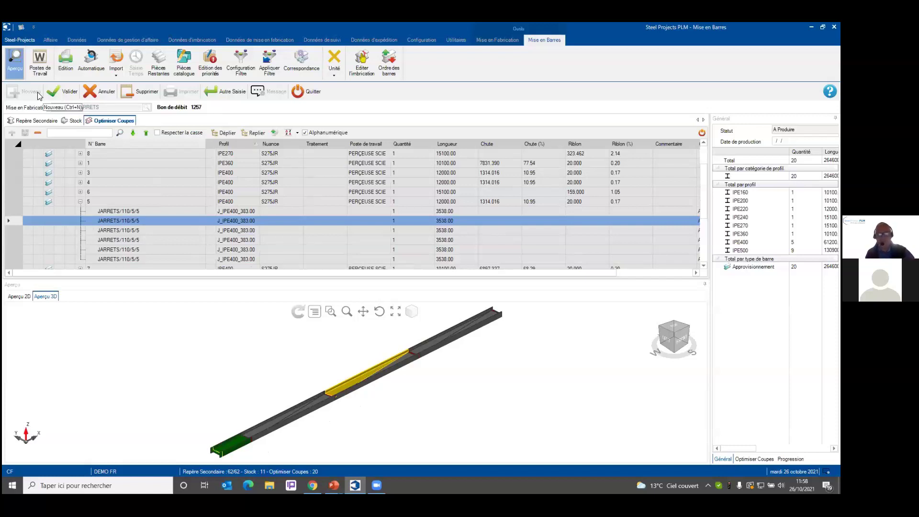
Close the WEBINAR_JARRETS bar nesting, saving the changes and accepting the correspondence list, and check the batch's nesting progress
{"action": "left_click", "coordinate": [310, 93]}
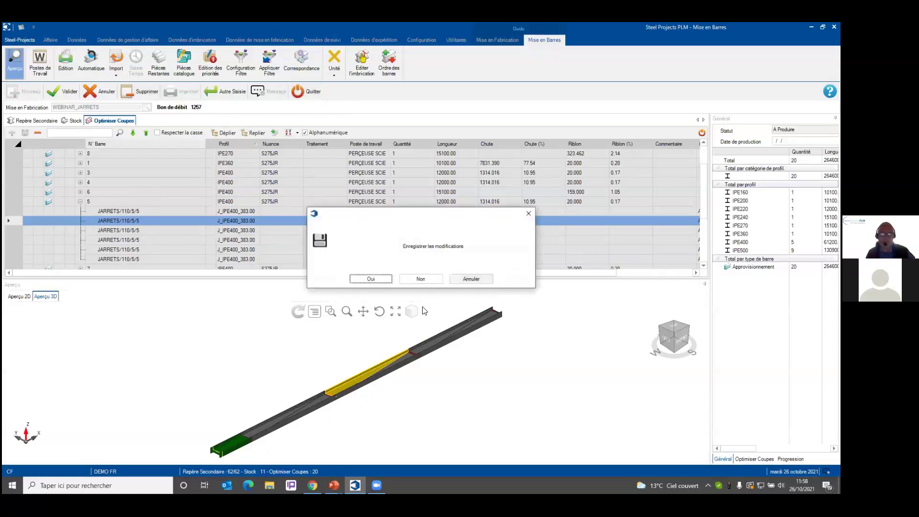
{"action": "left_click", "coordinate": [372, 278]}
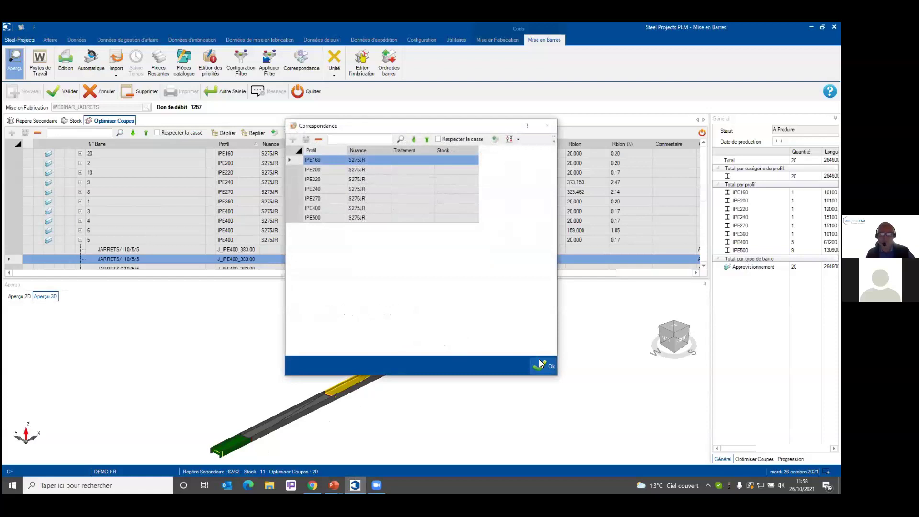
{"action": "left_click", "coordinate": [539, 360]}
{"action": "left_click", "coordinate": [413, 281]}
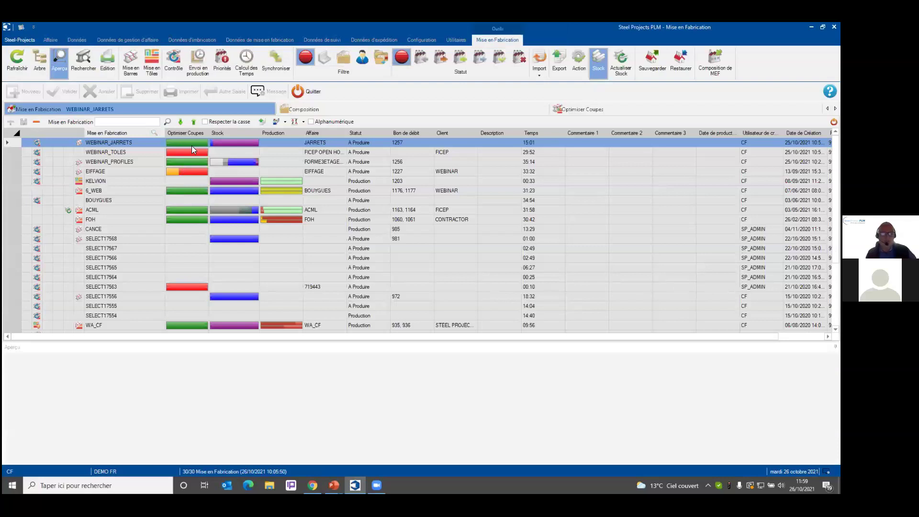
{"action": "mouse_move", "coordinate": [192, 148]}
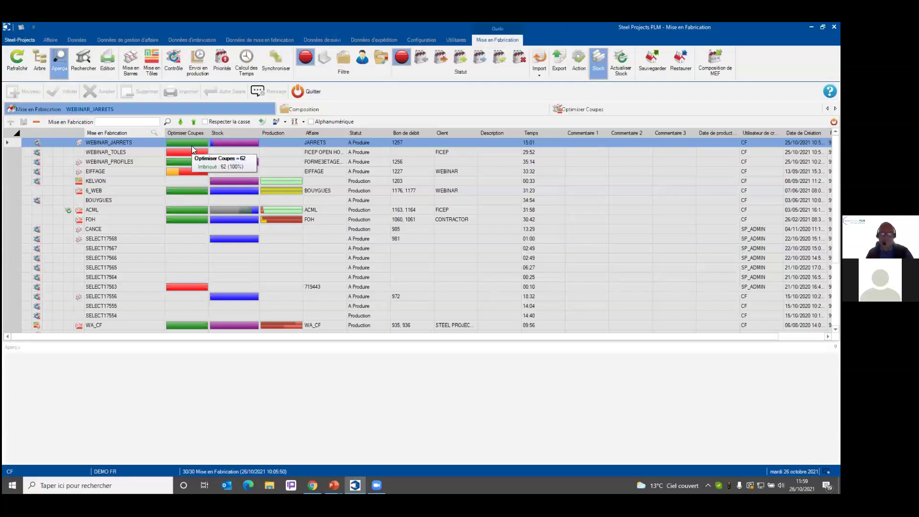
Open the composition of the WEBINAR_TOLES batch and go down through its list of plate parts
{"action": "left_click", "coordinate": [132, 152]}
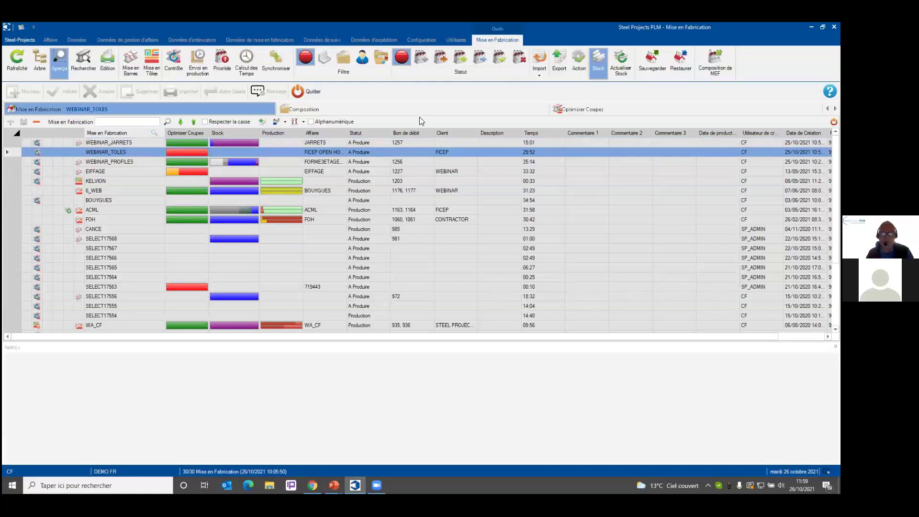
{"action": "left_click", "coordinate": [304, 110]}
{"action": "left_click", "coordinate": [421, 248]}
{"action": "key", "text": "Down"}
{"action": "key", "text": "Down"}
{"action": "key", "text": "Down"}
{"action": "key", "text": "Down"}
{"action": "key", "text": "Down"}
{"action": "key", "text": "Down"}
{"action": "key", "text": "Down"}
{"action": "key", "text": "Down"}
{"action": "key", "text": "Down"}
{"action": "key", "text": "Down"}
{"action": "key", "text": "Down"}
{"action": "key", "text": "Down"}
{"action": "key", "text": "Down"}
{"action": "key", "text": "Down"}
{"action": "key", "text": "Down"}
{"action": "key", "text": "Down"}
{"action": "key", "text": "Down"}
{"action": "key", "text": "Down"}
{"action": "key", "text": "Down"}
{"action": "key", "text": "Down"}
{"action": "key", "text": "Down"}
{"action": "key", "text": "Down"}
{"action": "key", "text": "Down"}
{"action": "key", "text": "Down"}
{"action": "key", "text": "Down"}
{"action": "key", "text": "Down"}
{"action": "key", "text": "Down"}
{"action": "key", "text": "Down"}
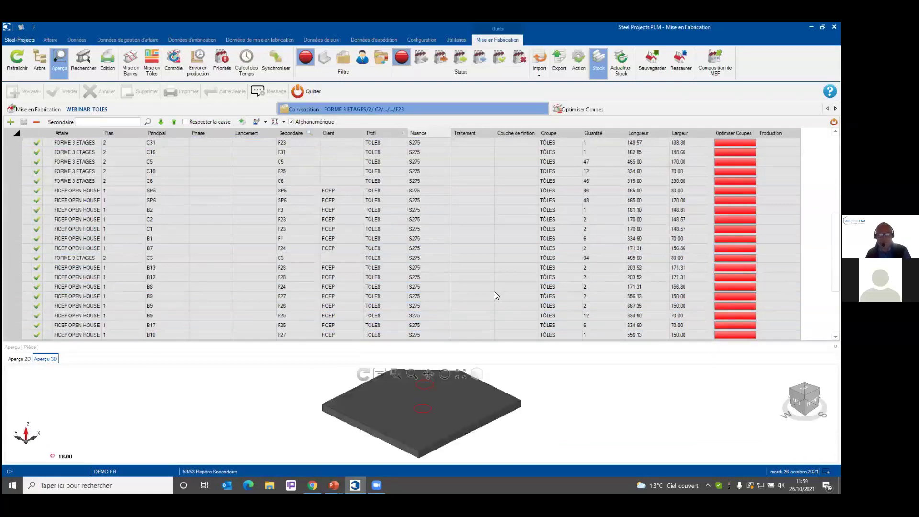
Preview several plate parts from the FICEP OPEN HOUSE and FORME 3 ETAGES jobs in 3D, including B17 and B10
{"action": "left_click", "coordinate": [376, 287]}
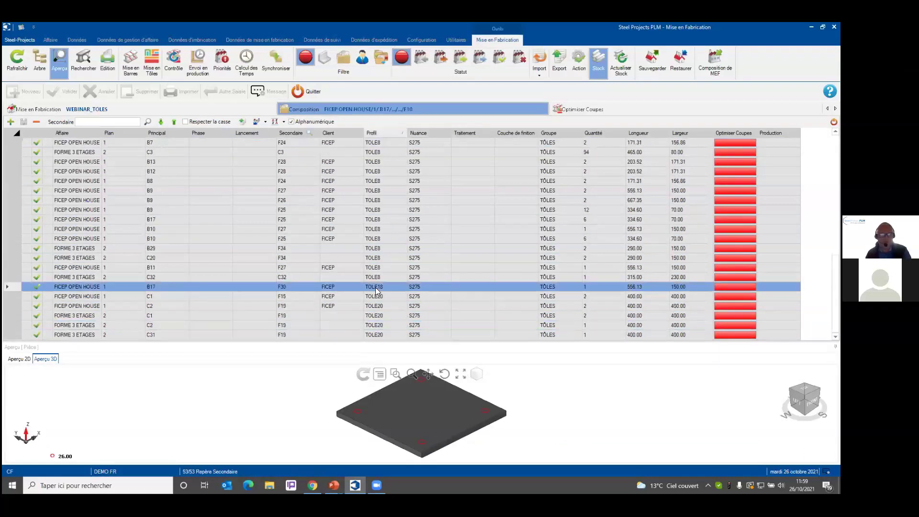
{"action": "left_click", "coordinate": [85, 259]}
{"action": "left_click", "coordinate": [84, 221]}
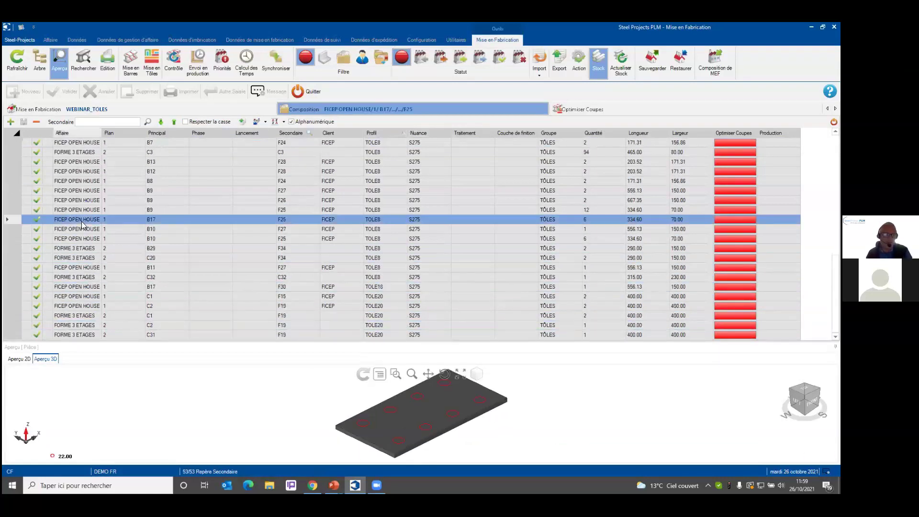
{"action": "left_click", "coordinate": [87, 248]}
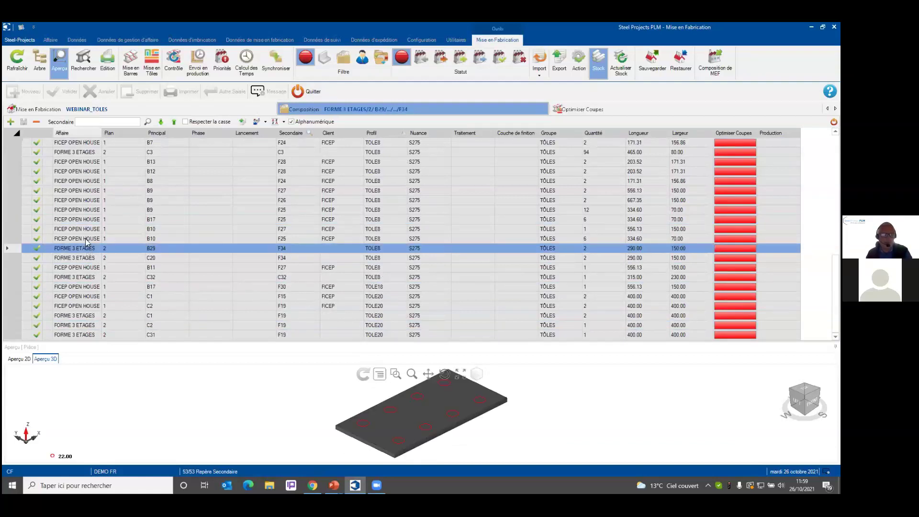
{"action": "left_click", "coordinate": [85, 238]}
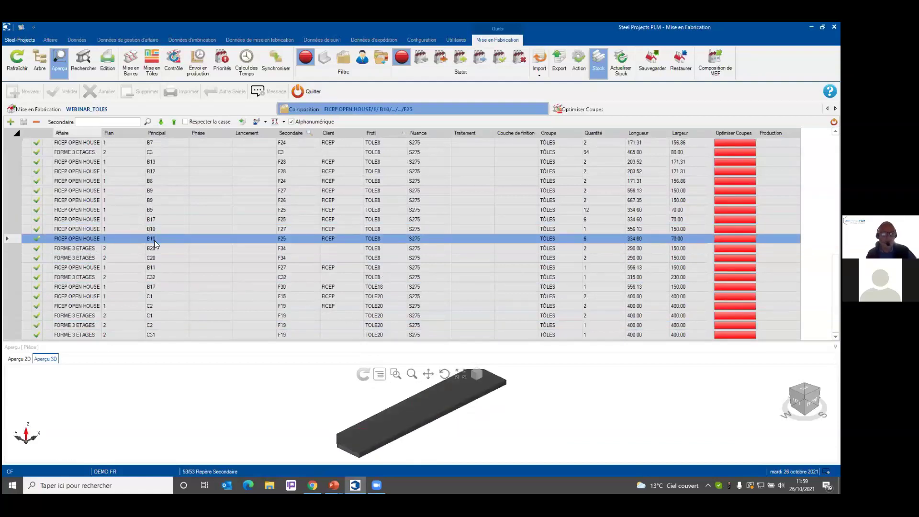
Open plate nesting for the WEBINAR_TOLES batch and validate the nesting entry
{"action": "left_click", "coordinate": [151, 69]}
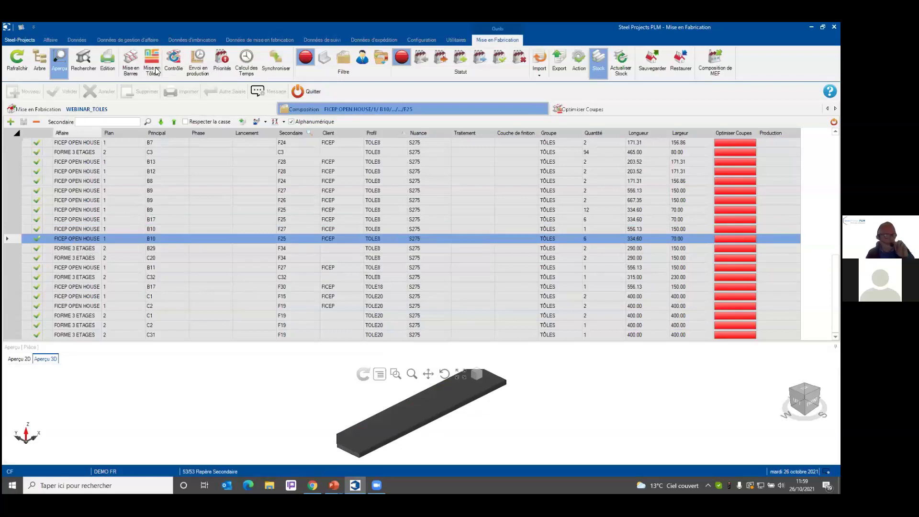
{"action": "left_click", "coordinate": [155, 70]}
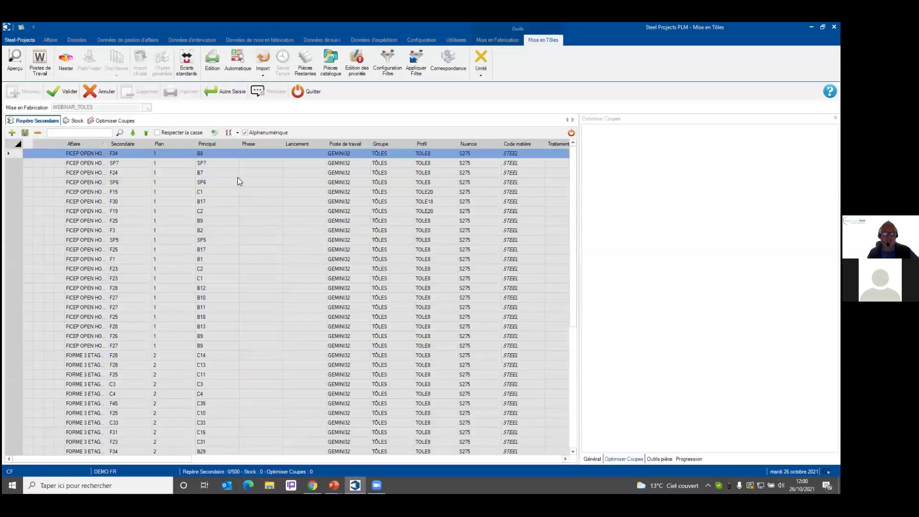
{"action": "left_click", "coordinate": [67, 92]}
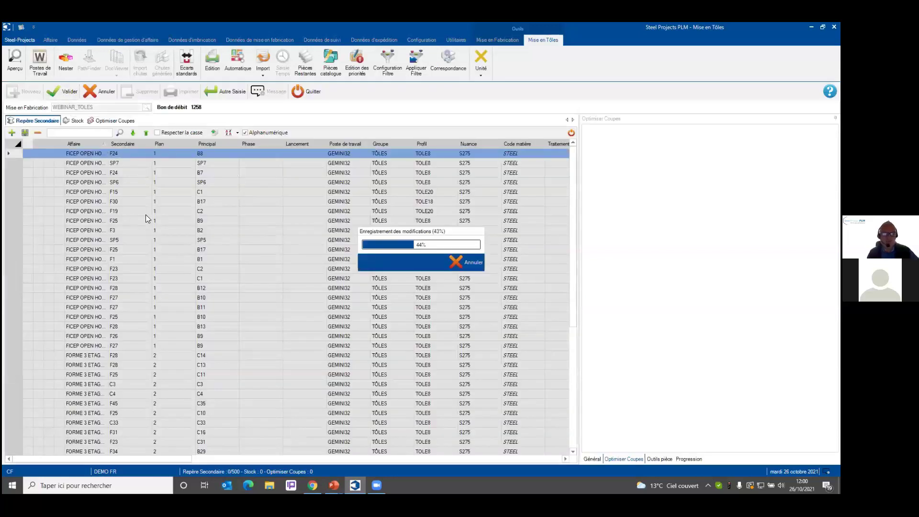
{"action": "scroll", "coordinate": [182, 249], "scroll_direction": "down", "scroll_amount": 7}
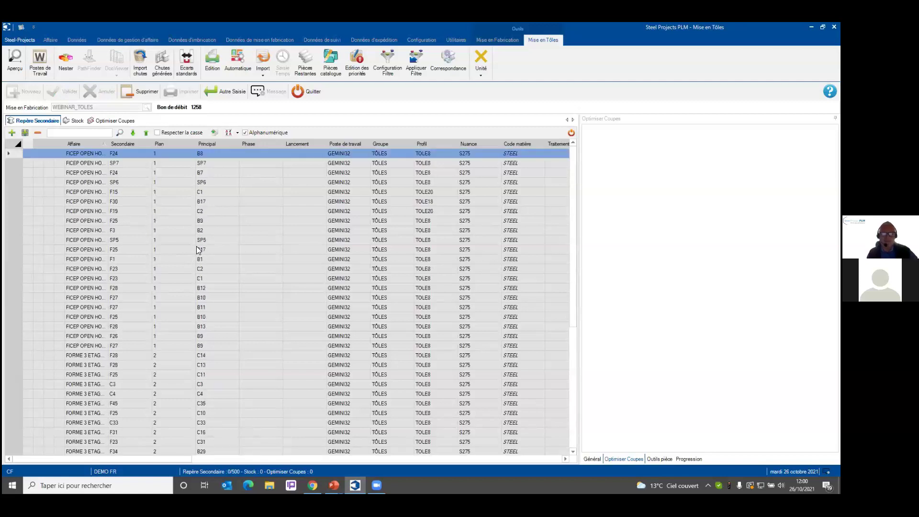
Add one TOLE8 stock plate in S275, 4000 mm long and 2000 mm wide, and validate the stock
{"action": "left_click", "coordinate": [75, 121]}
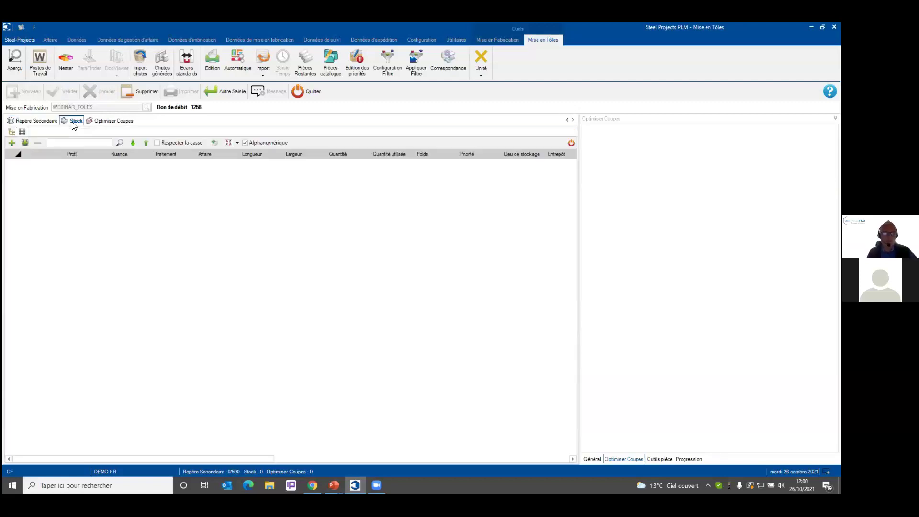
{"action": "left_click", "coordinate": [10, 144]}
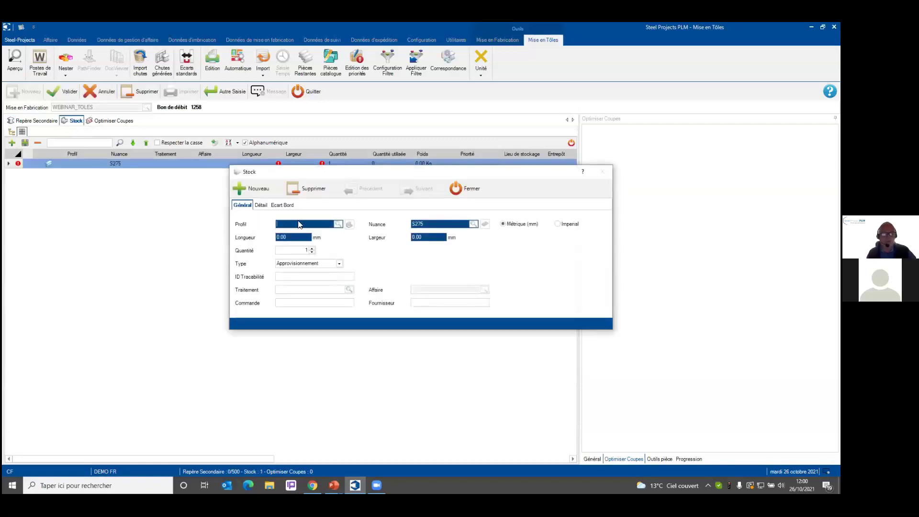
{"action": "left_click", "coordinate": [340, 225]}
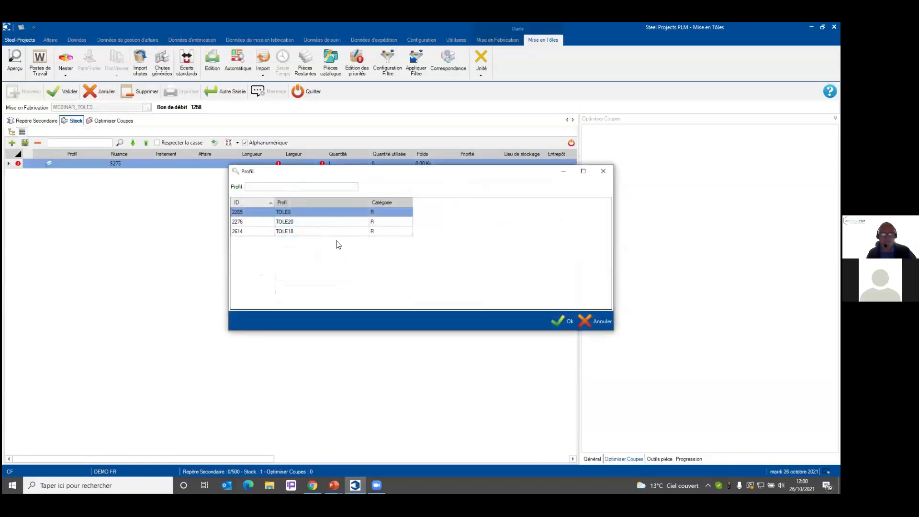
{"action": "double_click", "coordinate": [297, 215]}
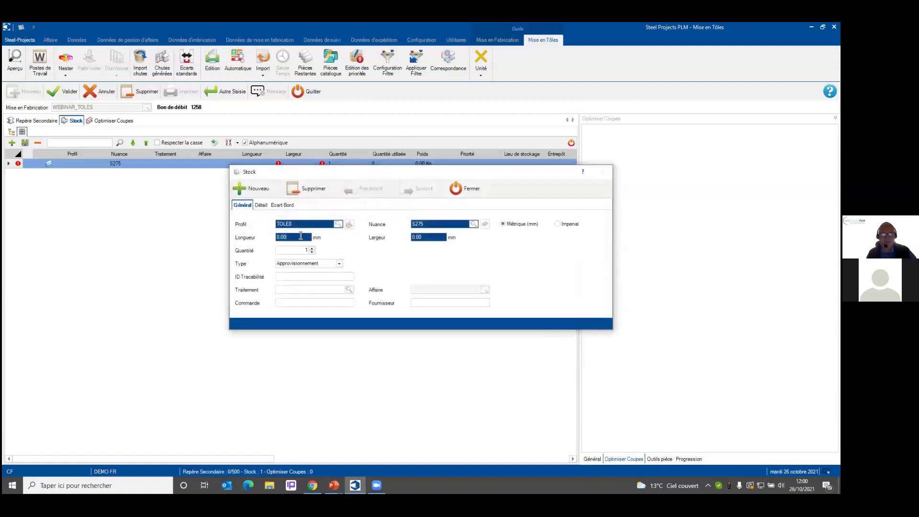
{"action": "type", "text": "4"}
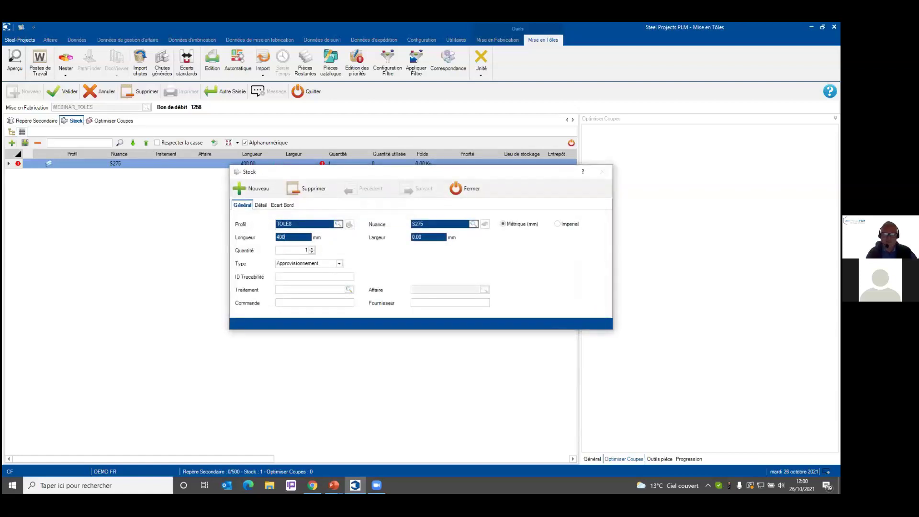
{"action": "type", "text": "000"}
{"action": "key", "text": "Tab"}
{"action": "type", "text": "2000"}
{"action": "left_click", "coordinate": [467, 189]}
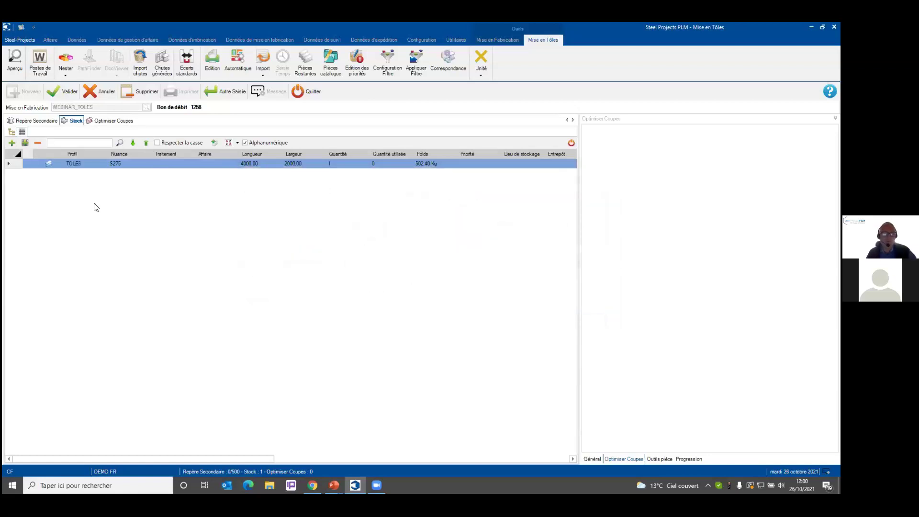
{"action": "left_click", "coordinate": [65, 91]}
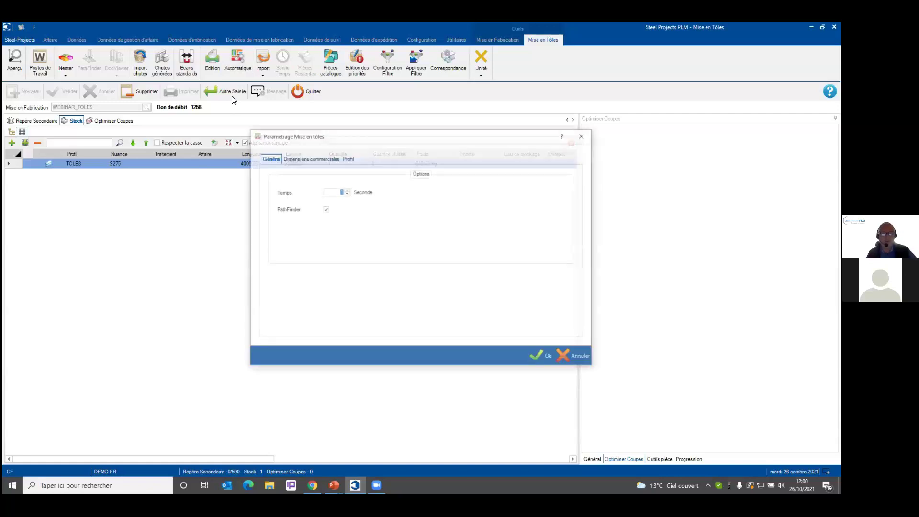
Restrict the automatic nesting's commercial dimensions to the 4000 / 2000 format for the 8, 18 and 20 mm thicknesses
{"action": "left_click", "coordinate": [319, 161]}
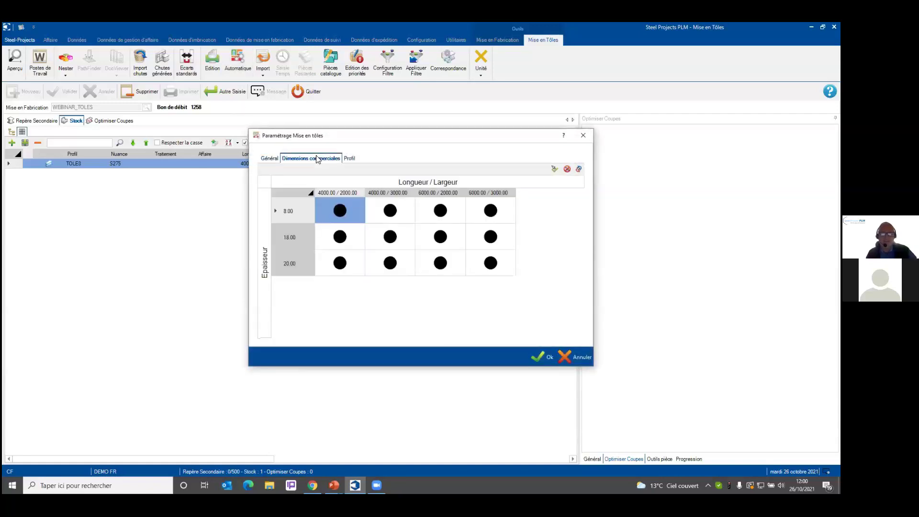
{"action": "left_click", "coordinate": [349, 160]}
{"action": "left_click", "coordinate": [318, 160]}
{"action": "left_click", "coordinate": [567, 171]}
{"action": "left_click", "coordinate": [339, 211]}
{"action": "left_click", "coordinate": [340, 238]}
{"action": "left_click", "coordinate": [340, 263]}
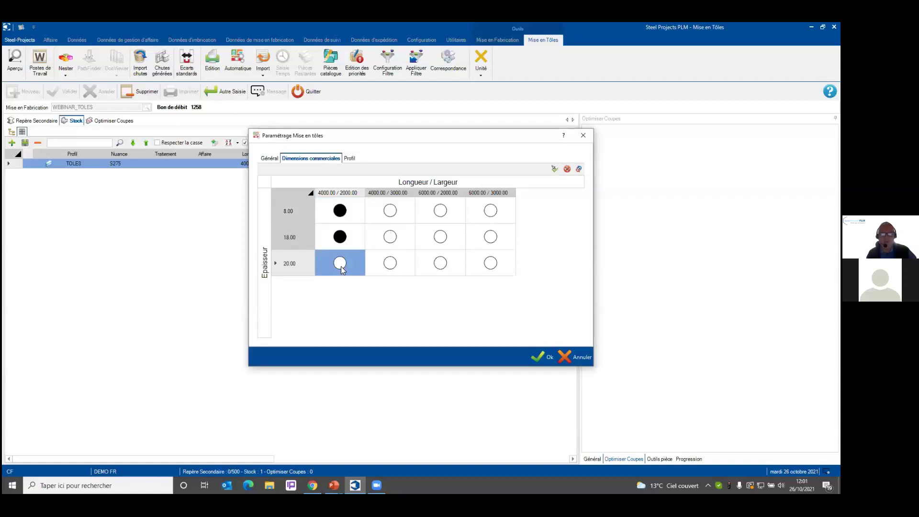
Exclude the TOLE8 profile and run the automatic plate nesting, answering the cutting prompts with 2 (Plasma) and 1
{"action": "left_click", "coordinate": [355, 161]}
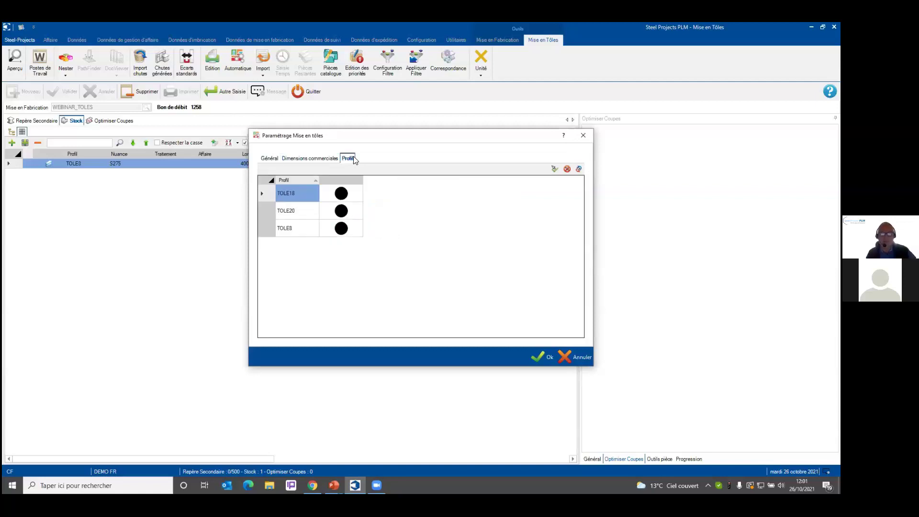
{"action": "left_click", "coordinate": [341, 230]}
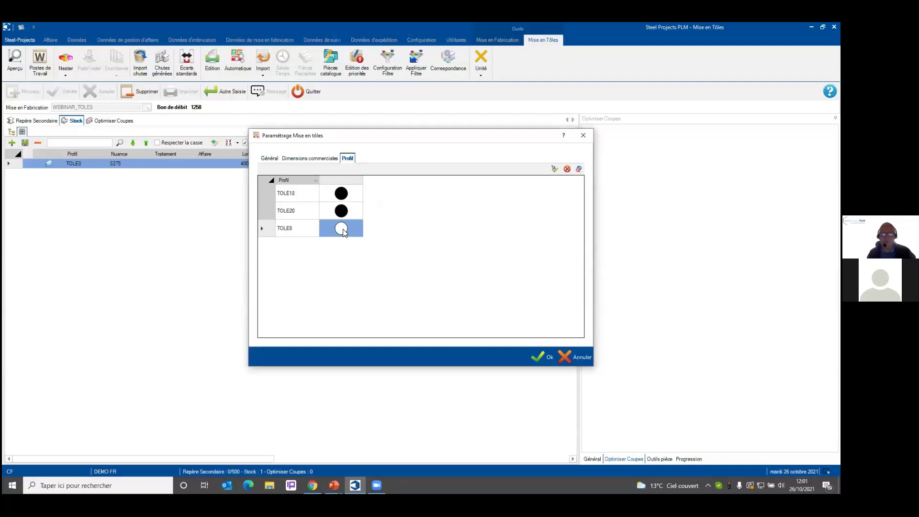
{"action": "left_click", "coordinate": [537, 356]}
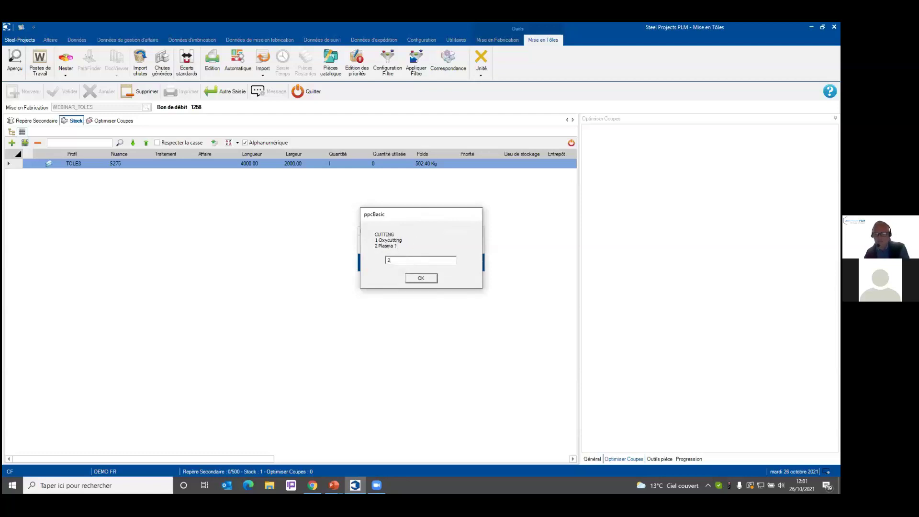
{"action": "key", "text": "Return"}
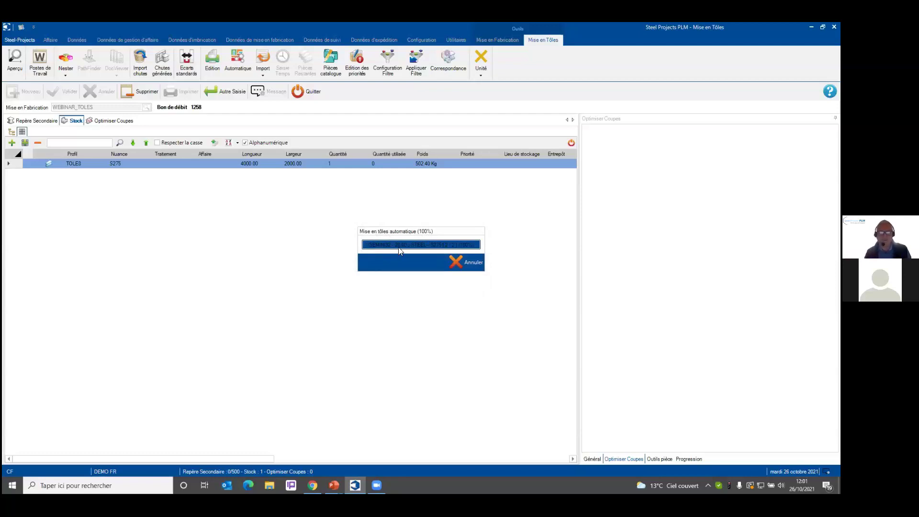
{"action": "type", "text": "1"}
{"action": "key", "text": "Return"}
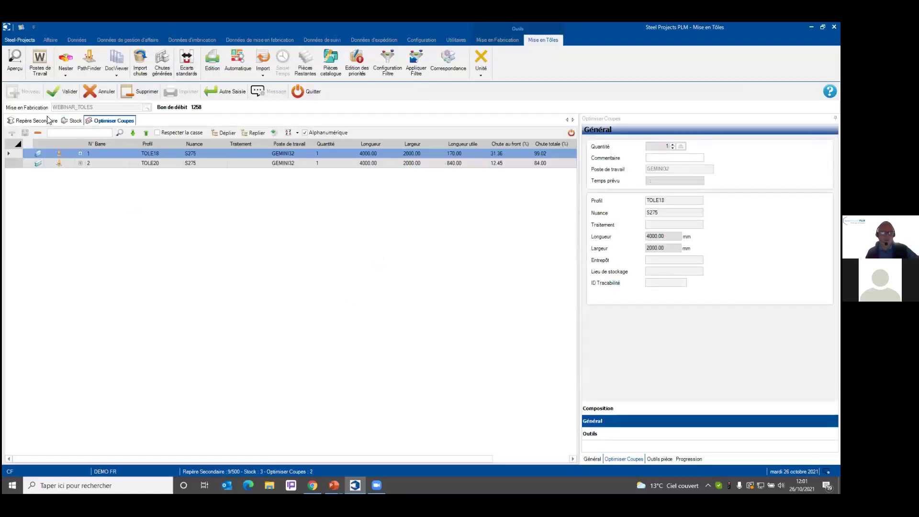
Preview the nested layout of the TOLE20 plate and validate the nesting results
{"action": "left_click", "coordinate": [15, 60]}
{"action": "left_click", "coordinate": [108, 163]}
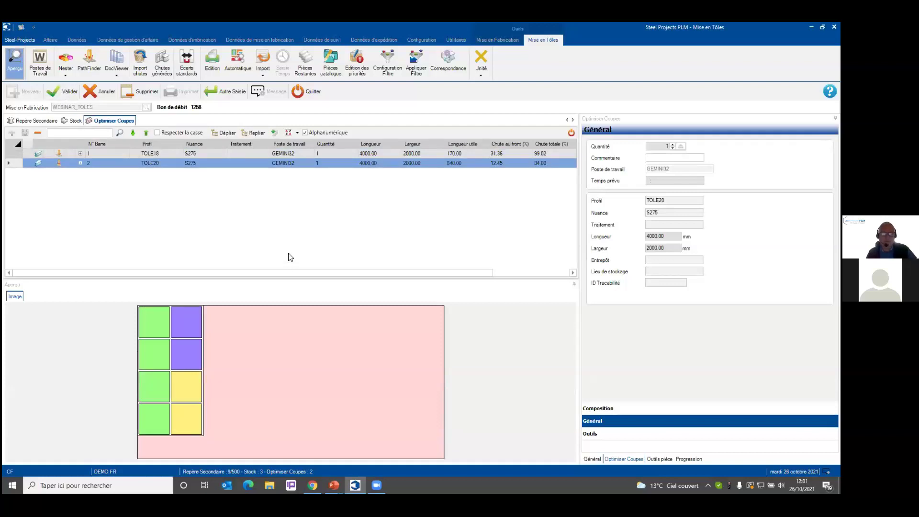
{"action": "left_click", "coordinate": [57, 94]}
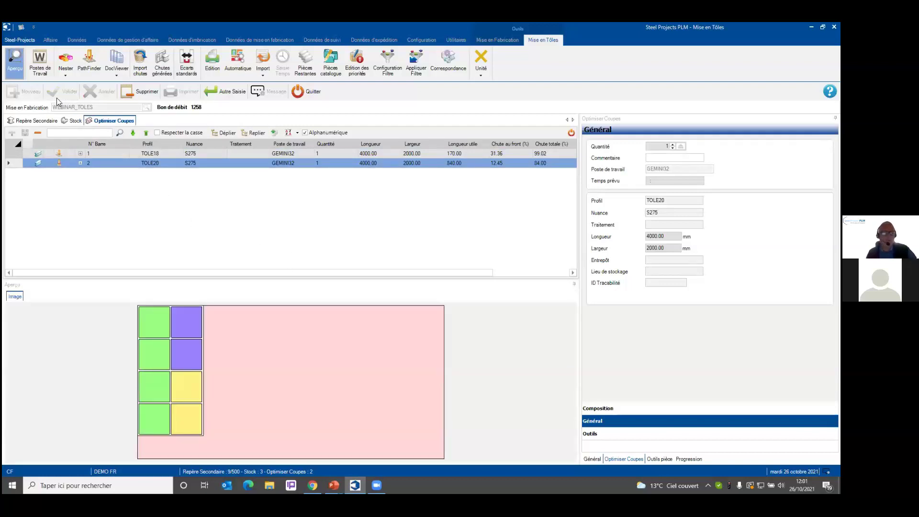
Open the GEMINI32 - 8.00 - STEEL - S275 plates in Nester and look through the list of parts to place
{"action": "left_click", "coordinate": [67, 75]}
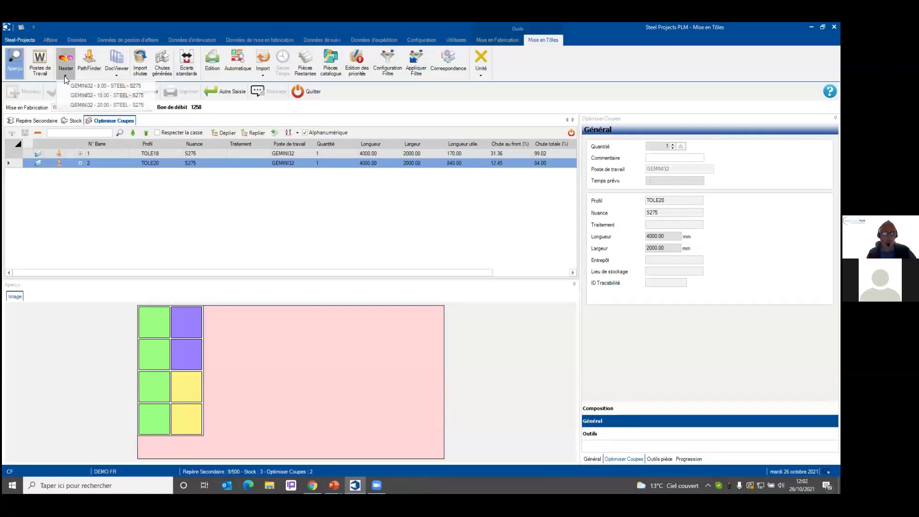
{"action": "left_click", "coordinate": [88, 86]}
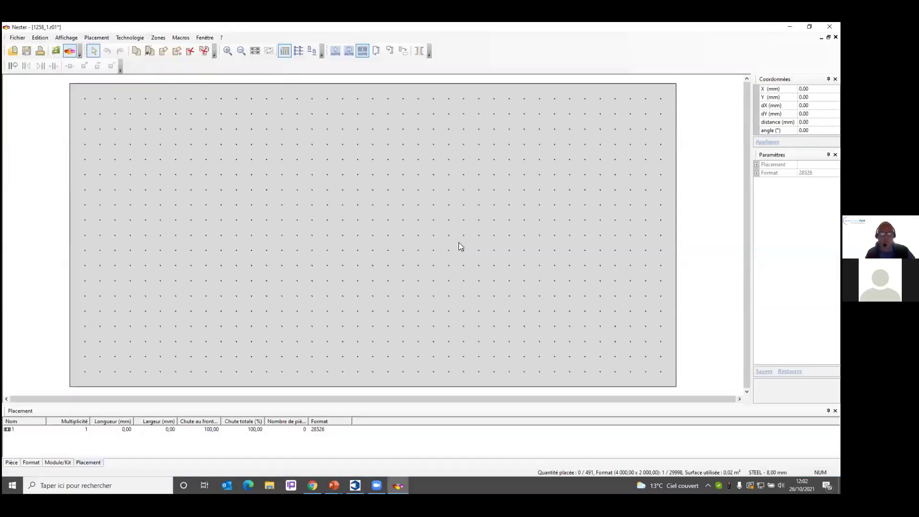
{"action": "left_click", "coordinate": [12, 463]}
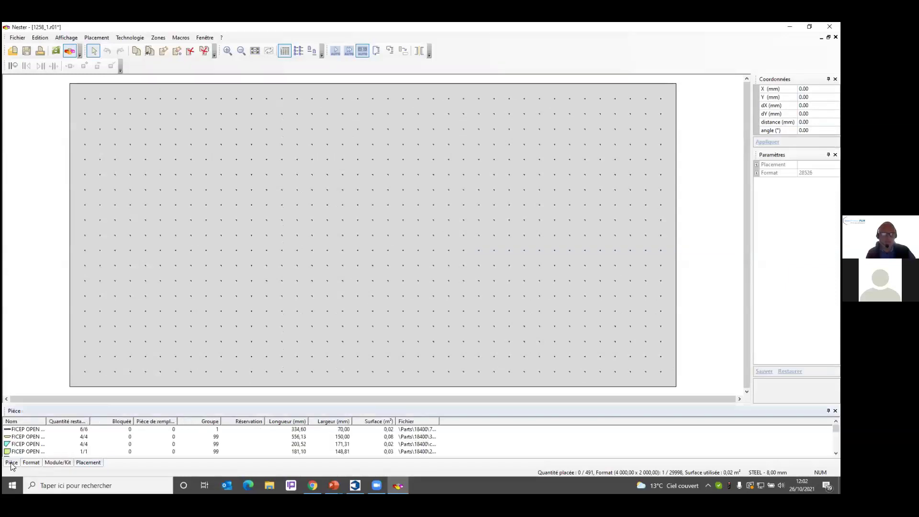
{"action": "scroll", "coordinate": [49, 447], "scroll_direction": "down", "scroll_amount": 4}
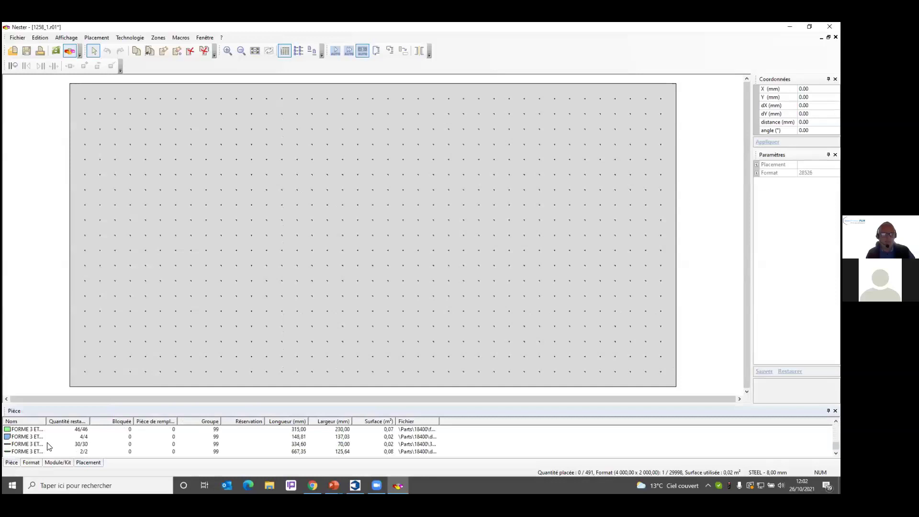
Place two 315 x 230 mm parts unrotated, one above the other, in the plate's lower-left corner
{"action": "left_click", "coordinate": [163, 50]}
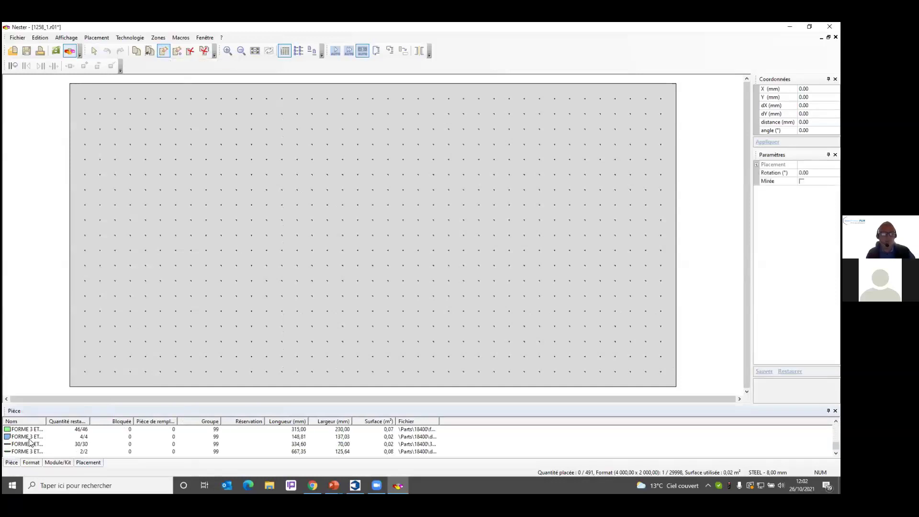
{"action": "left_click", "coordinate": [27, 430]}
{"action": "left_click", "coordinate": [89, 367]}
{"action": "left_click", "coordinate": [92, 348]}
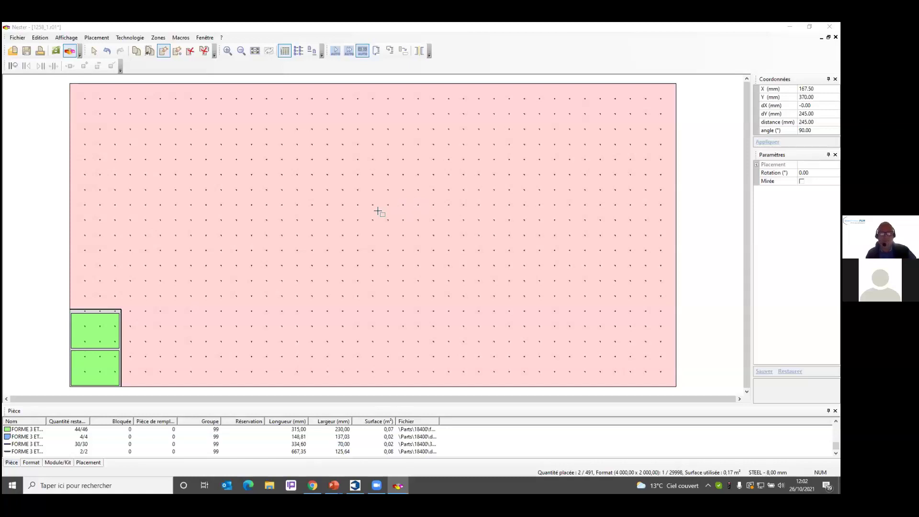
Nest the remaining 8 mm parts automatically around the manually placed ones and stop the calculation
{"action": "left_click", "coordinate": [349, 51]}
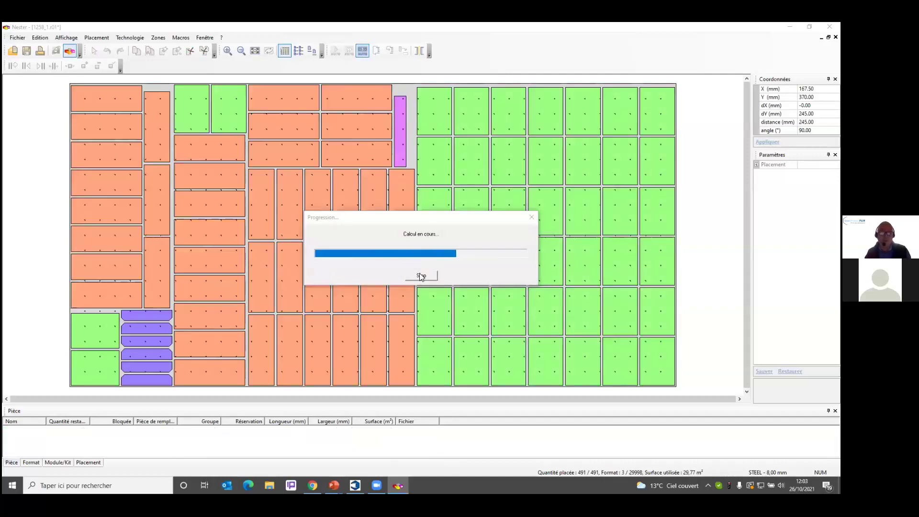
{"action": "left_click", "coordinate": [421, 276]}
{"action": "left_click", "coordinate": [425, 274]}
{"action": "left_click_drag", "start_coordinate": [425, 275], "coordinate": [252, 353]}
{"action": "left_click", "coordinate": [102, 329]}
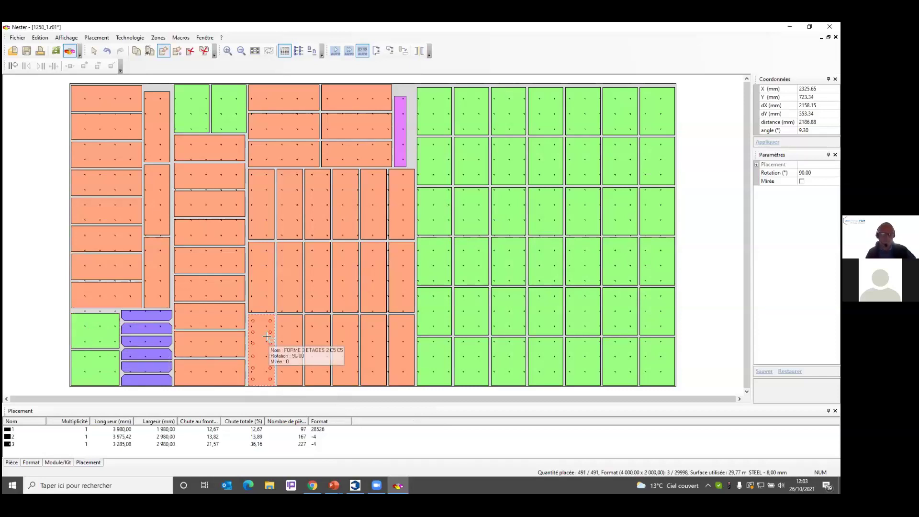
Examine the nested layouts of placements 1, 2 and 3
{"action": "left_click", "coordinate": [10, 445]}
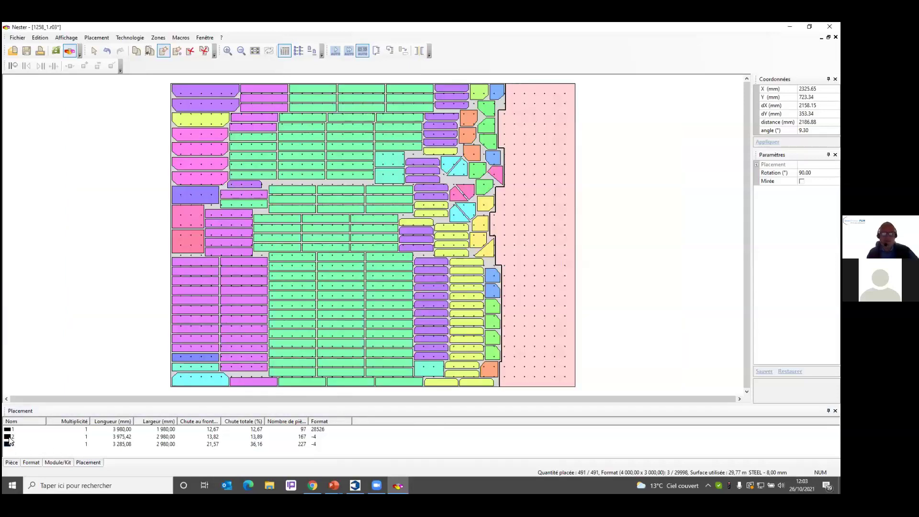
{"action": "left_click", "coordinate": [11, 430]}
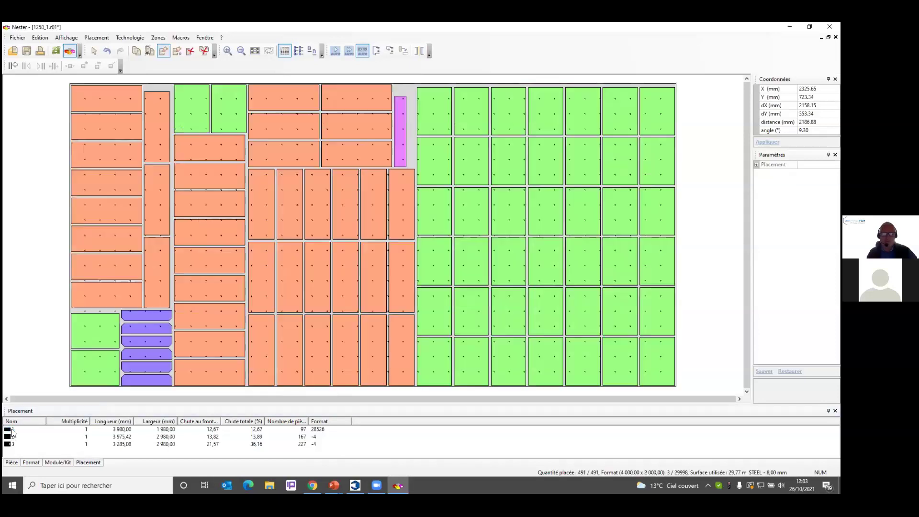
{"action": "left_click", "coordinate": [9, 437]}
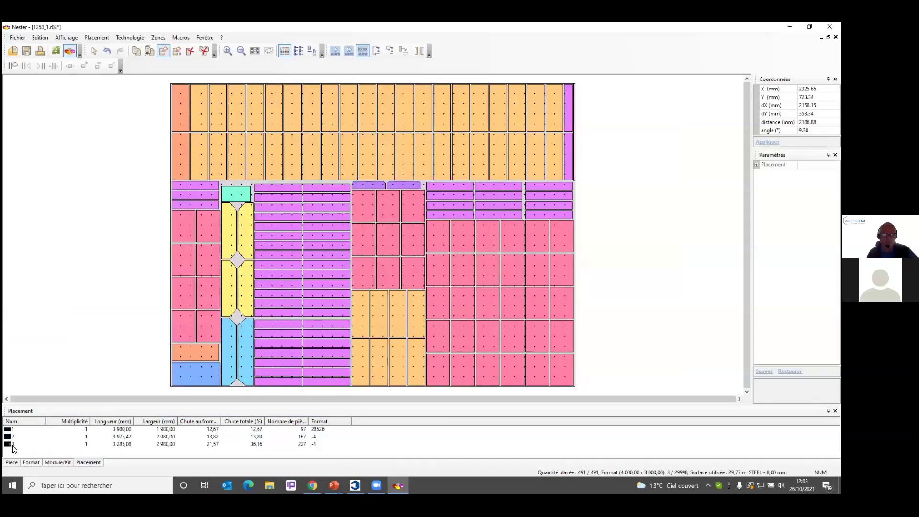
{"action": "left_click", "coordinate": [13, 445]}
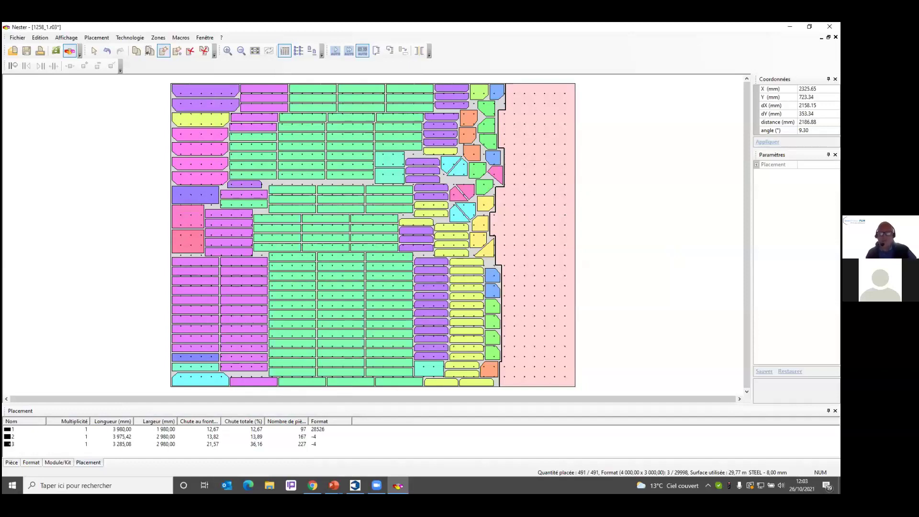
Return the nesting to the WEBINAR_TOLES batch in Steel Projects PLM and preview the TOLE8 plates 3, 4 and 5
{"action": "left_click", "coordinate": [395, 269]}
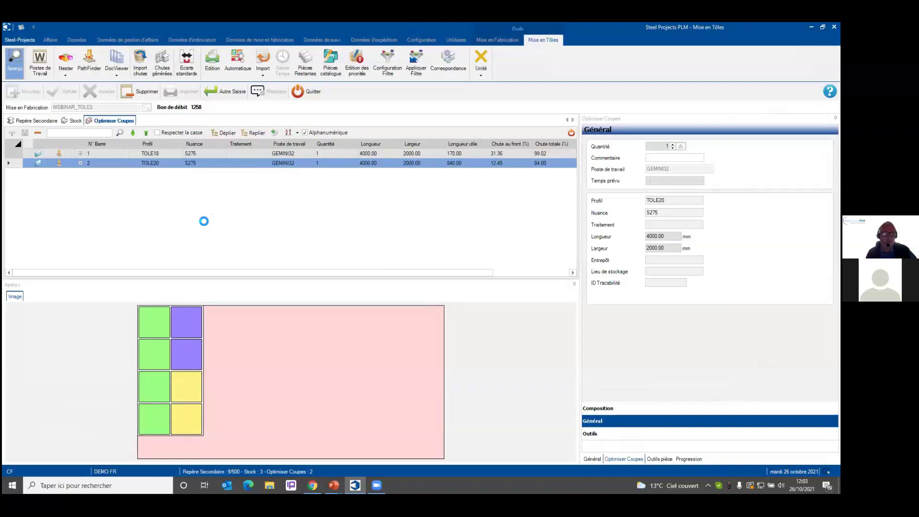
{"action": "left_click", "coordinate": [100, 173]}
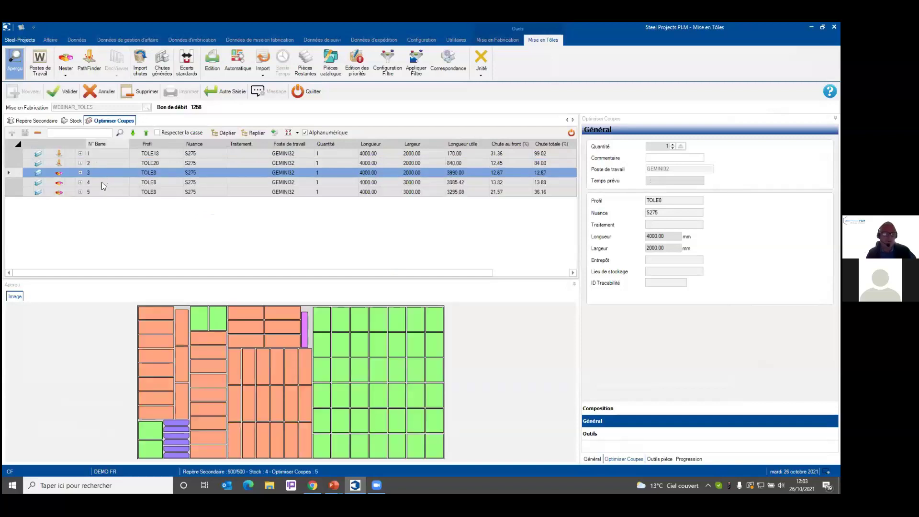
{"action": "left_click", "coordinate": [102, 182]}
{"action": "left_click", "coordinate": [104, 192]}
{"action": "left_click", "coordinate": [94, 180]}
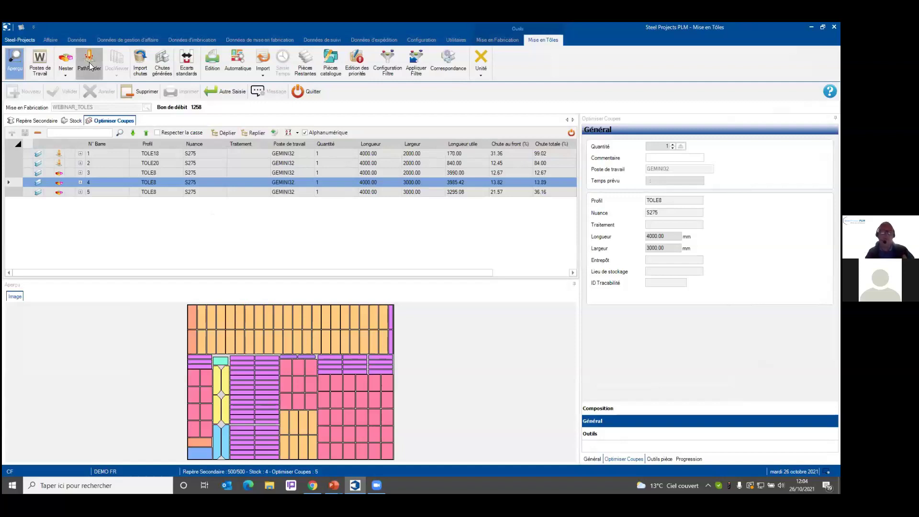
Open the nested TOLE8 plates in PathFinder and inspect the toolpath of 1258_1.r01
{"action": "left_click", "coordinate": [90, 66]}
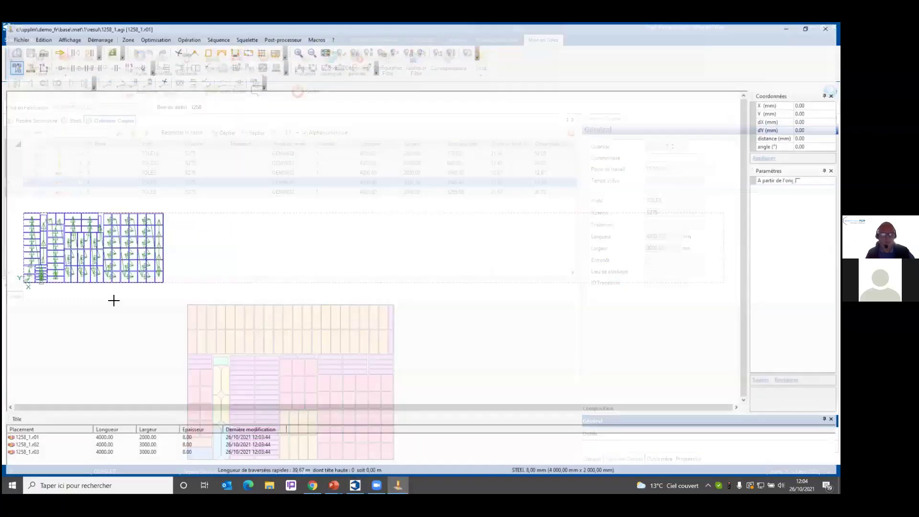
{"action": "scroll", "coordinate": [71, 240], "scroll_direction": "up", "scroll_amount": 4}
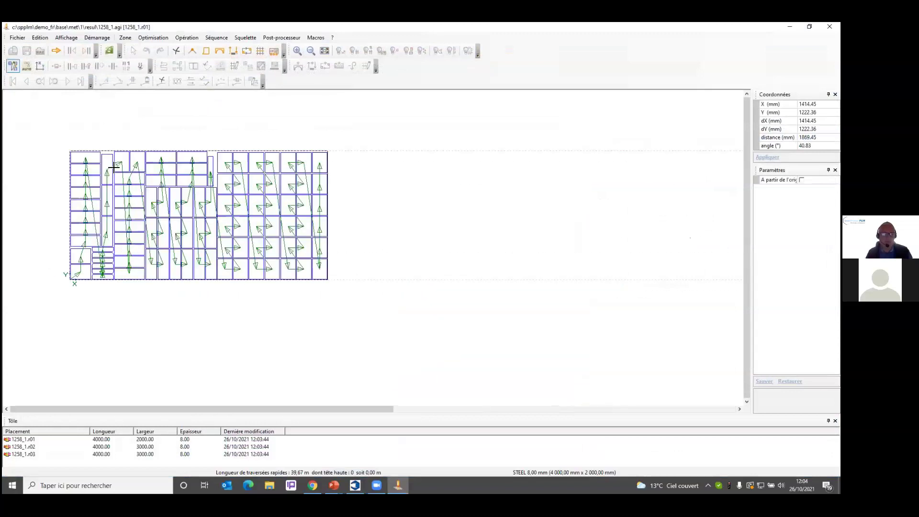
{"action": "scroll", "coordinate": [119, 142], "scroll_direction": "up", "scroll_amount": 3}
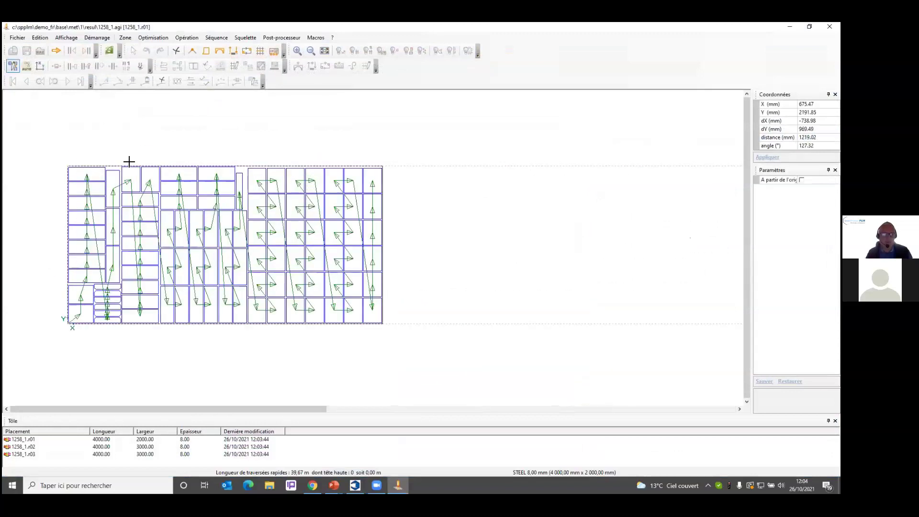
Mount the DRILL18 tool in the turret automatically for plate 1258_1.r01 and validate the turret
{"action": "left_click", "coordinate": [57, 51]}
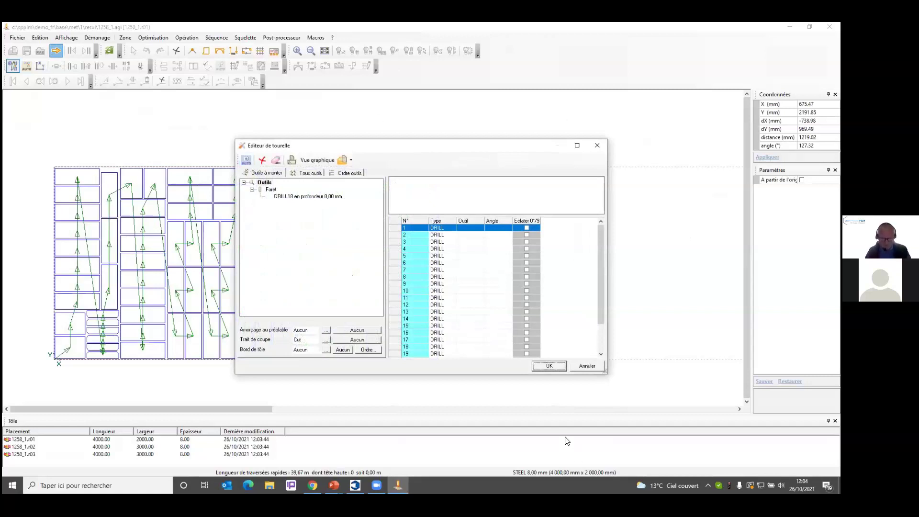
{"action": "left_click", "coordinate": [247, 161]}
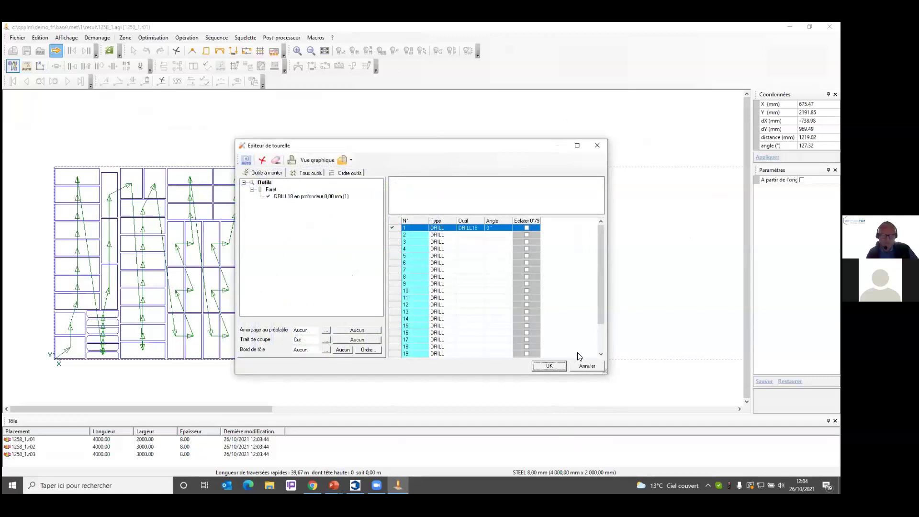
{"action": "left_click", "coordinate": [550, 367]}
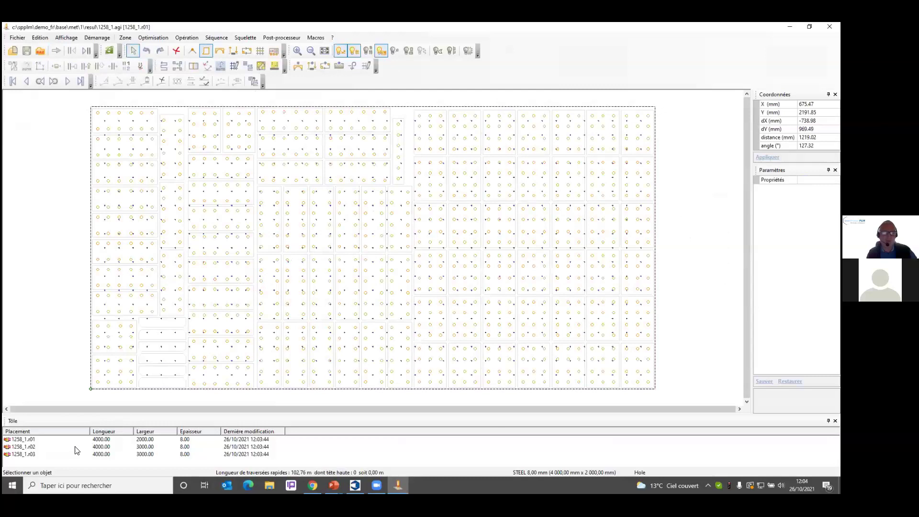
Open plate 1258_1.r03 without saving the current one, mount its tools in the turret automatically and validate
{"action": "double_click", "coordinate": [16, 456]}
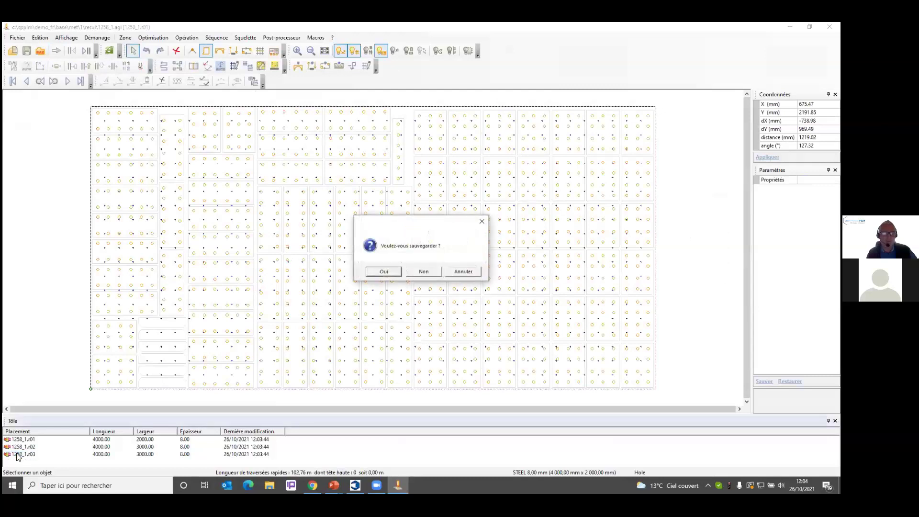
{"action": "left_click", "coordinate": [430, 271]}
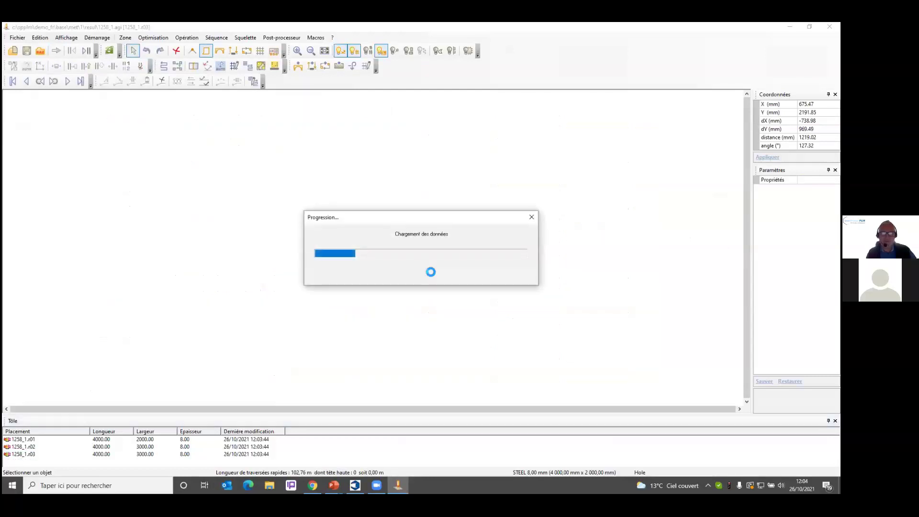
{"action": "scroll", "coordinate": [191, 222], "scroll_direction": "up", "scroll_amount": 2}
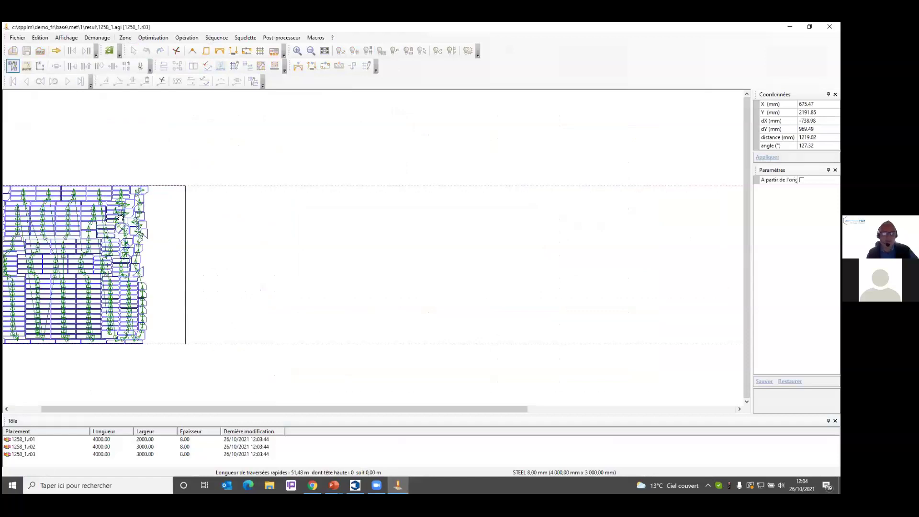
{"action": "scroll", "coordinate": [221, 213], "scroll_direction": "up", "scroll_amount": 2}
{"action": "left_click", "coordinate": [57, 51]}
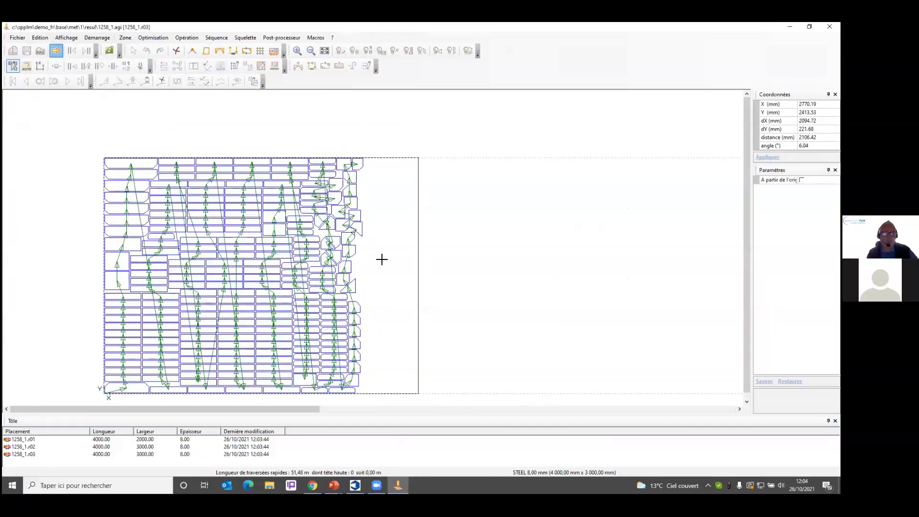
{"action": "left_click", "coordinate": [246, 160]}
{"action": "left_click", "coordinate": [548, 365]}
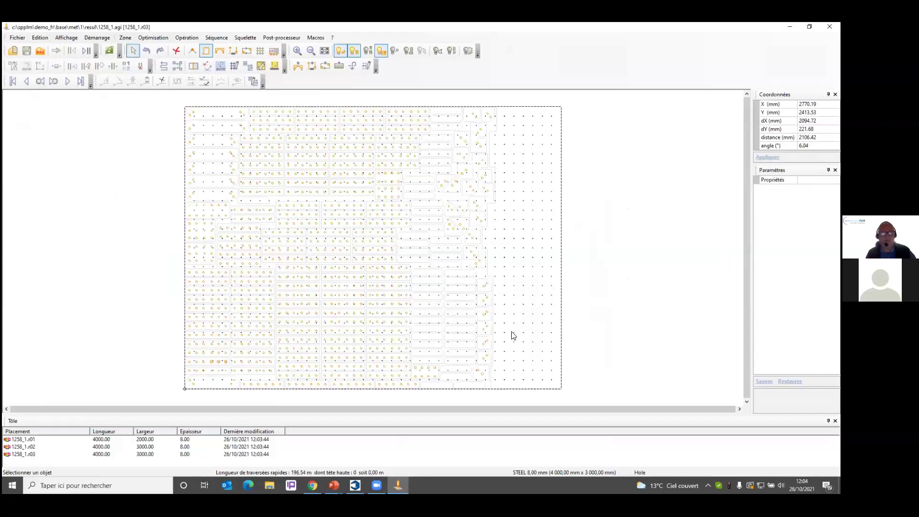
Launch the machining simulation of plate 1258_1.r03, answering the prompt with 2
{"action": "left_click", "coordinate": [275, 68]}
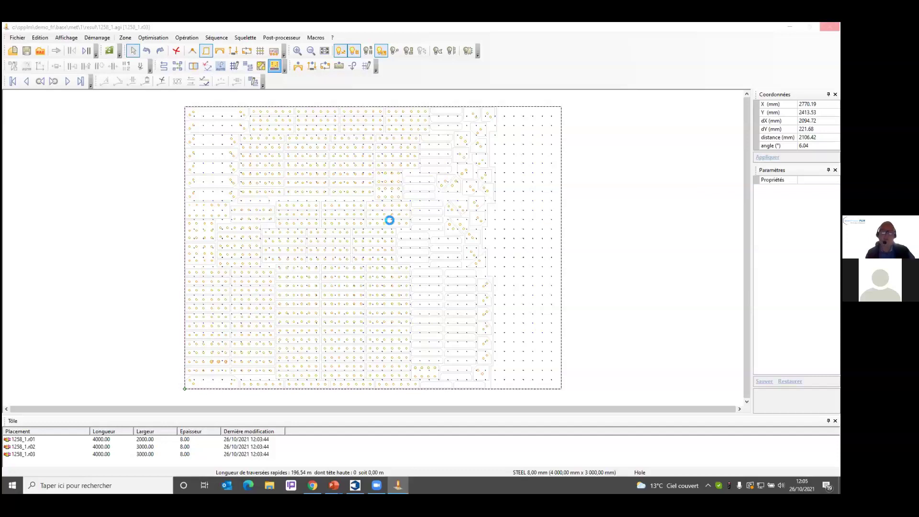
{"action": "type", "text": "2"}
{"action": "key", "text": "Return"}
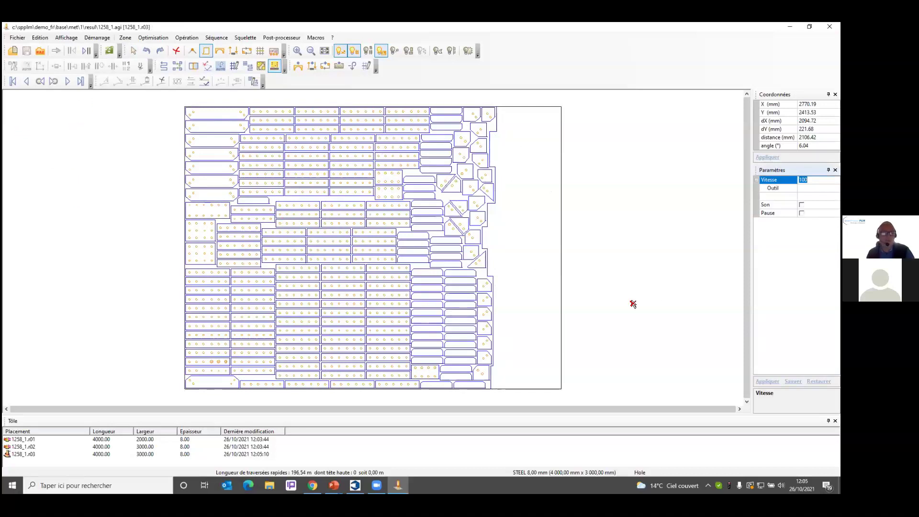
{"action": "key", "text": "Return"}
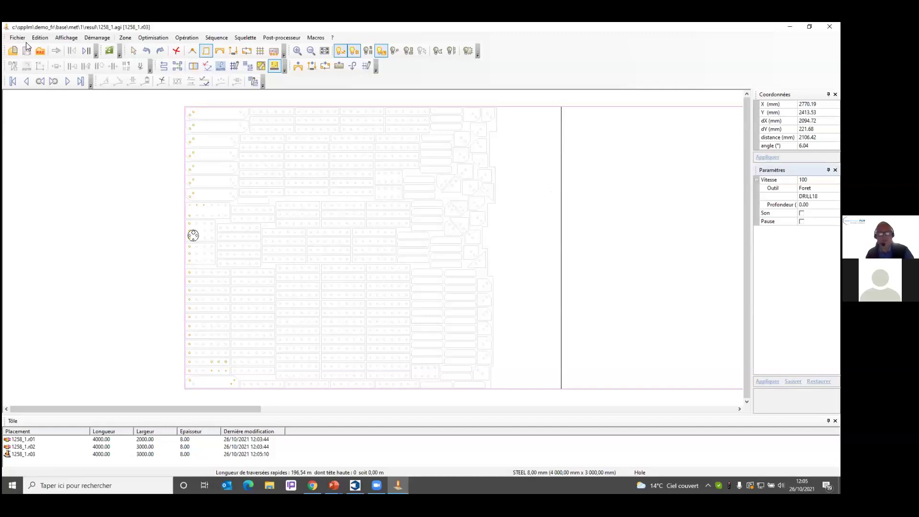
Watch the simulated drilling and cutting of plate 1258_1.r03, varying the playback speed and direction
{"action": "left_click", "coordinate": [53, 81]}
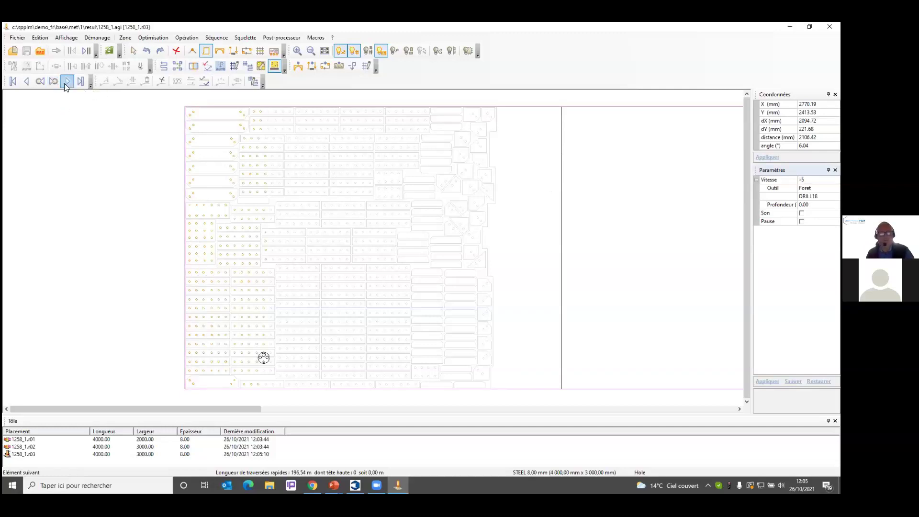
{"action": "left_click", "coordinate": [29, 80]}
{"action": "left_click", "coordinate": [29, 82]}
{"action": "left_click", "coordinate": [54, 82]}
{"action": "left_click", "coordinate": [27, 81]}
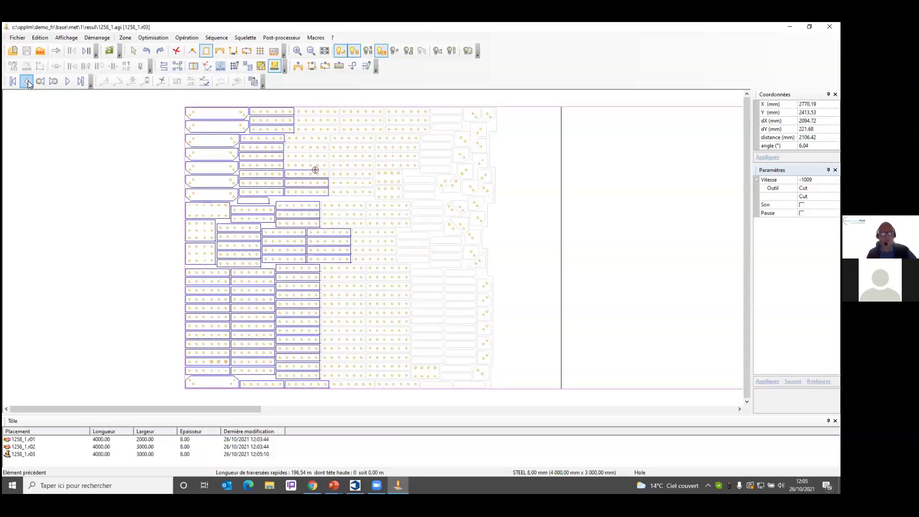
{"action": "left_click", "coordinate": [66, 82]}
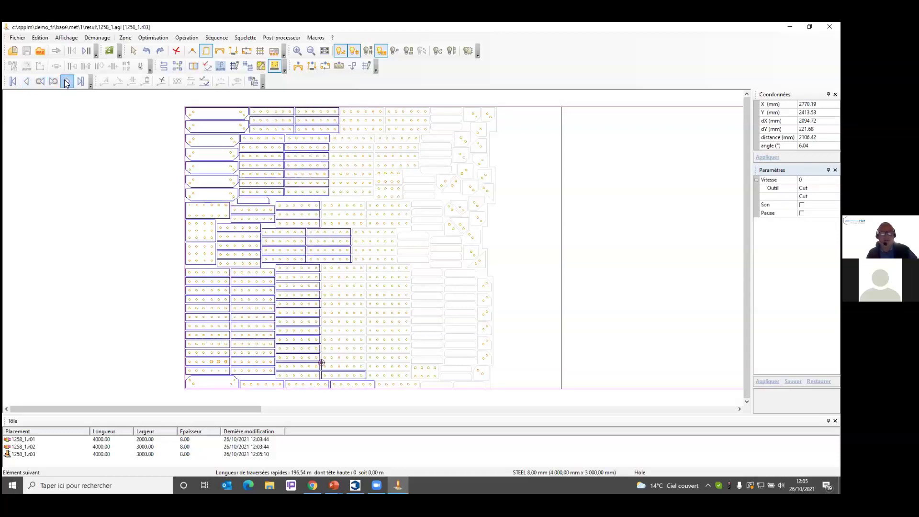
{"action": "left_click", "coordinate": [25, 82]}
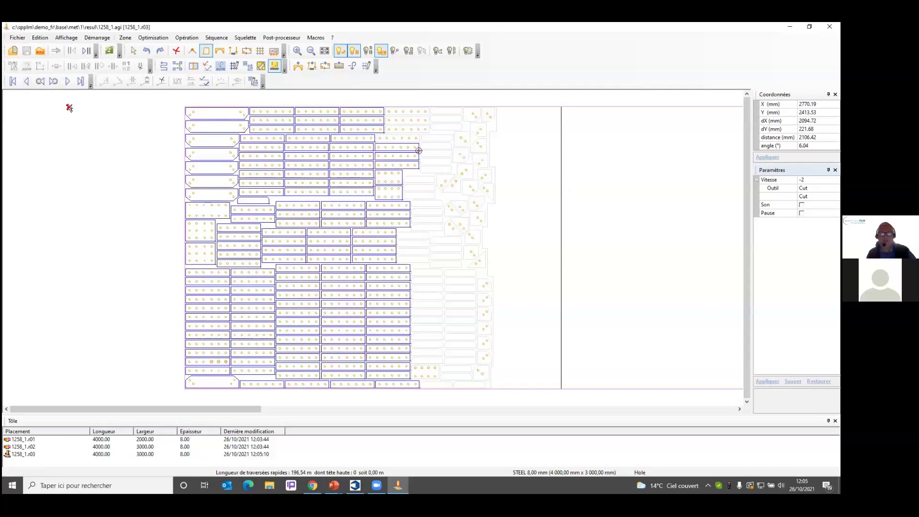
{"action": "left_click", "coordinate": [66, 82]}
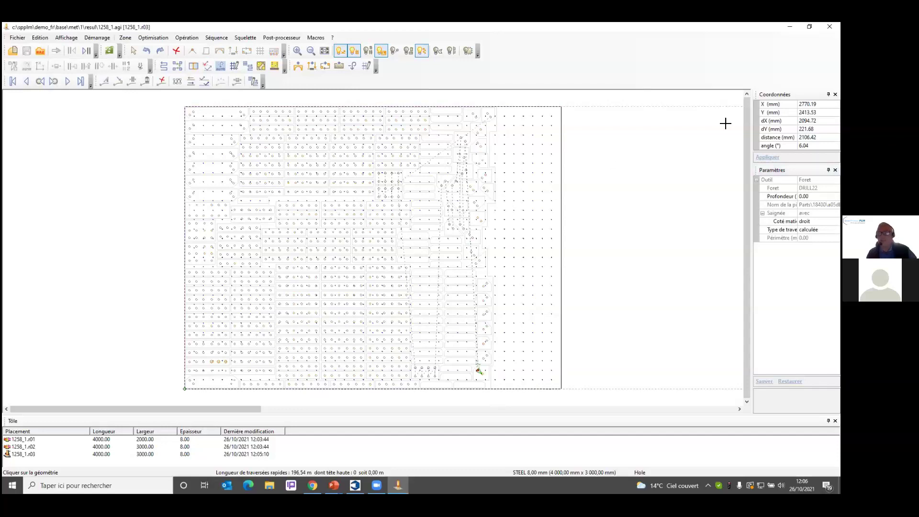
Switch back to Steel Projects PLM, validate the nesting changes and preview TOLE8 plate 5
{"action": "key", "text": "alt+Tab"}
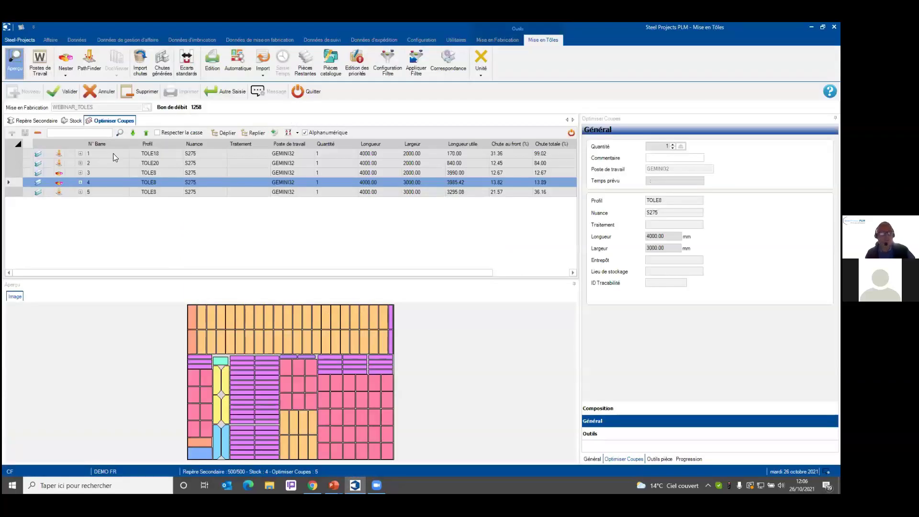
{"action": "left_click", "coordinate": [50, 93]}
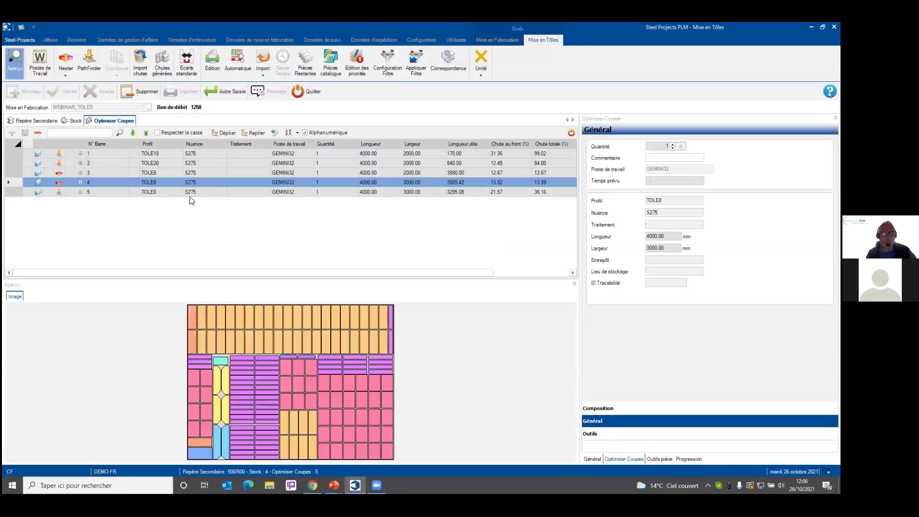
{"action": "left_click", "coordinate": [128, 194]}
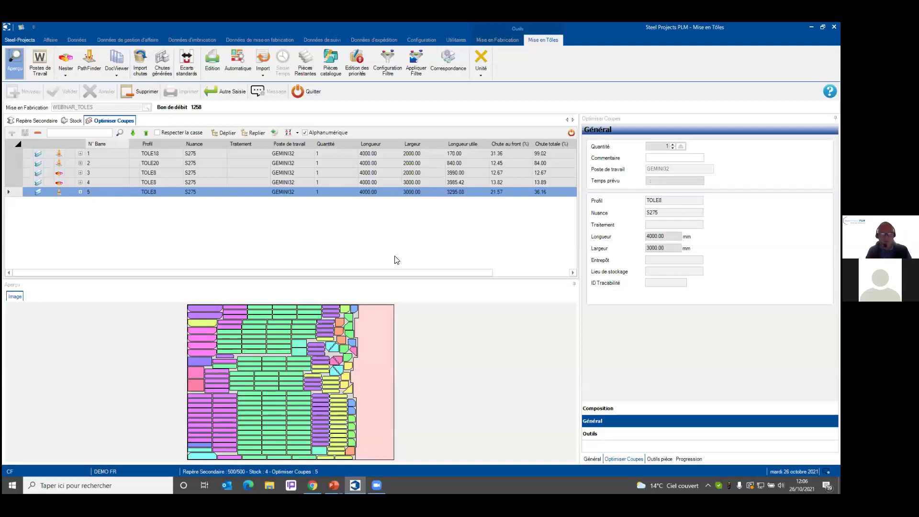
Open the TOLE8 plates in DocViewer and display sheet 1258_1.r03
{"action": "left_click", "coordinate": [122, 67]}
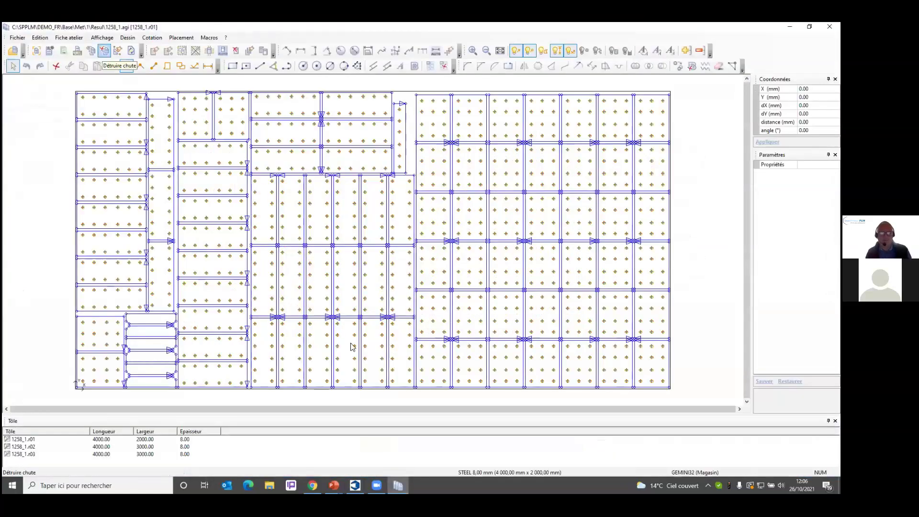
{"action": "left_click", "coordinate": [25, 454]}
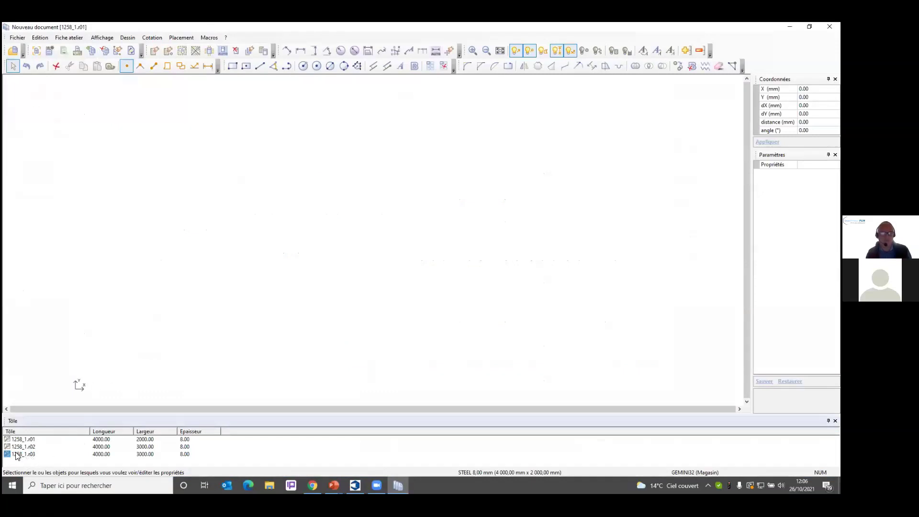
Display plate 1258_1.r03 and generate its workshop sheet as a PDF
{"action": "left_click", "coordinate": [22, 456]}
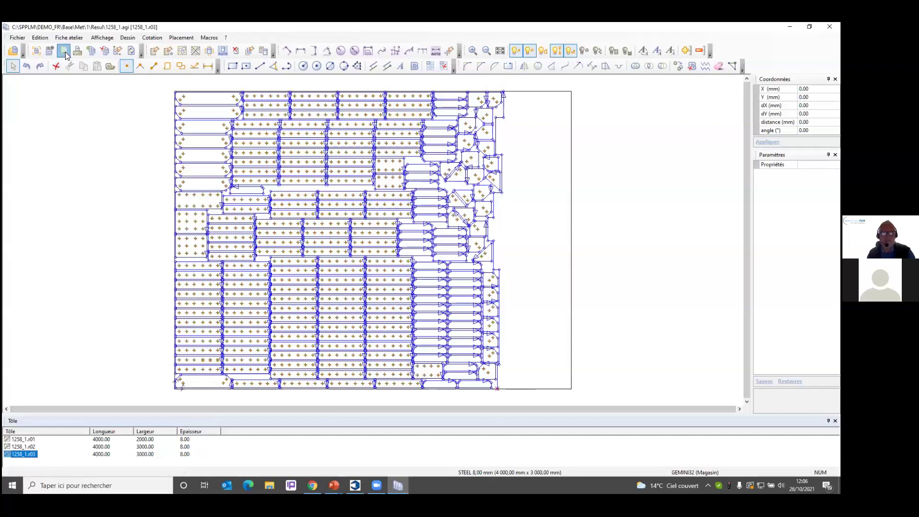
{"action": "left_click", "coordinate": [65, 52]}
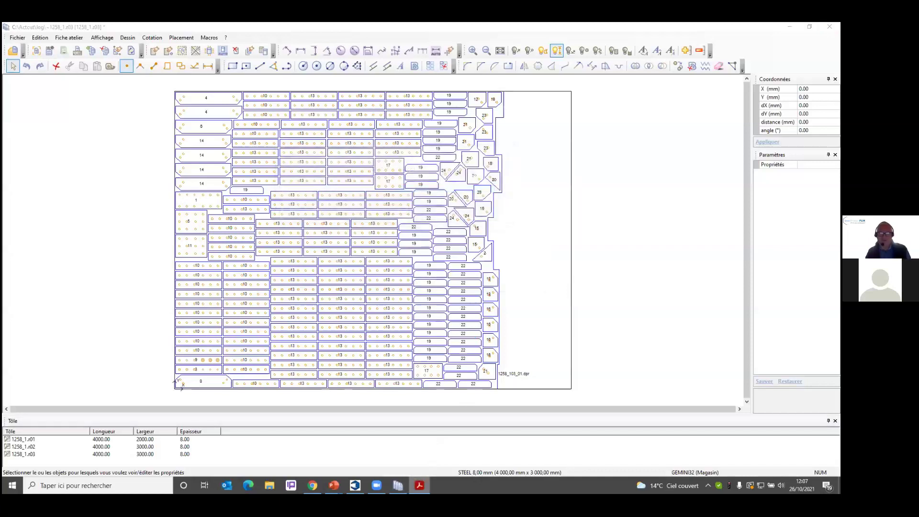
{"action": "left_click", "coordinate": [516, 39]}
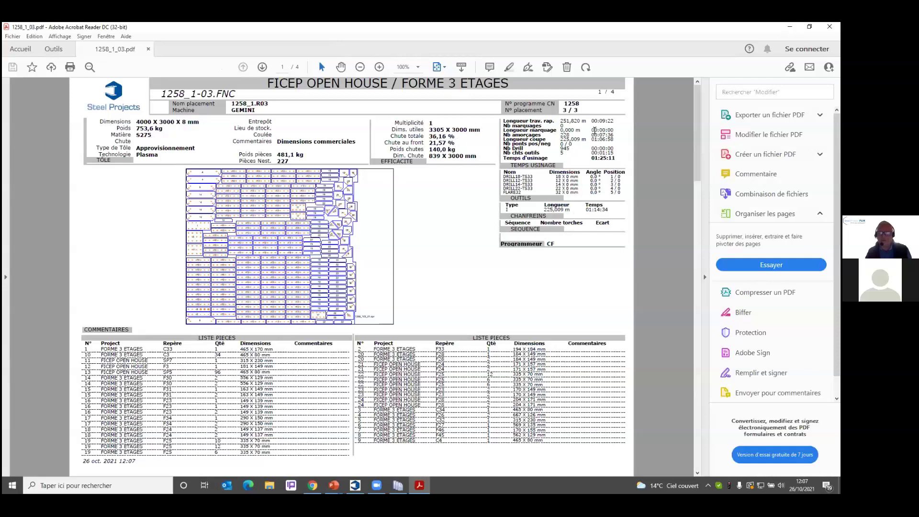
Review the nesting summary and part details in 1258_1_03.pdf, close it and return to Steel Projects PLM
{"action": "scroll", "coordinate": [441, 287], "scroll_direction": "down", "scroll_amount": 2}
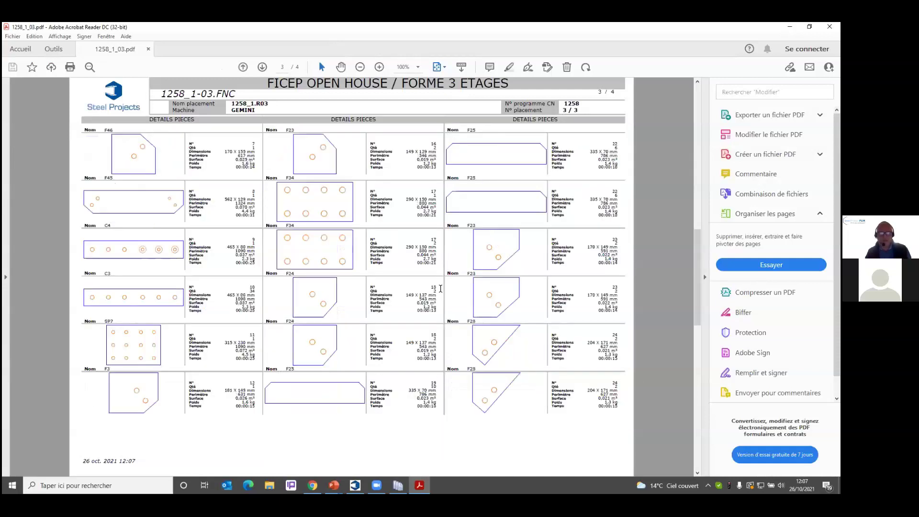
{"action": "scroll", "coordinate": [440, 288], "scroll_direction": "up", "scroll_amount": 1}
{"action": "scroll", "coordinate": [441, 289], "scroll_direction": "up", "scroll_amount": 1}
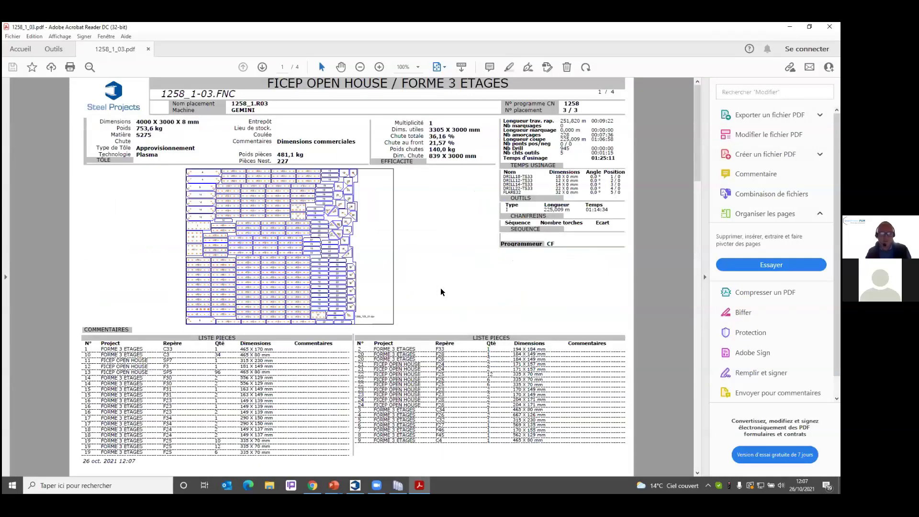
{"action": "scroll", "coordinate": [442, 291], "scroll_direction": "down", "scroll_amount": 3}
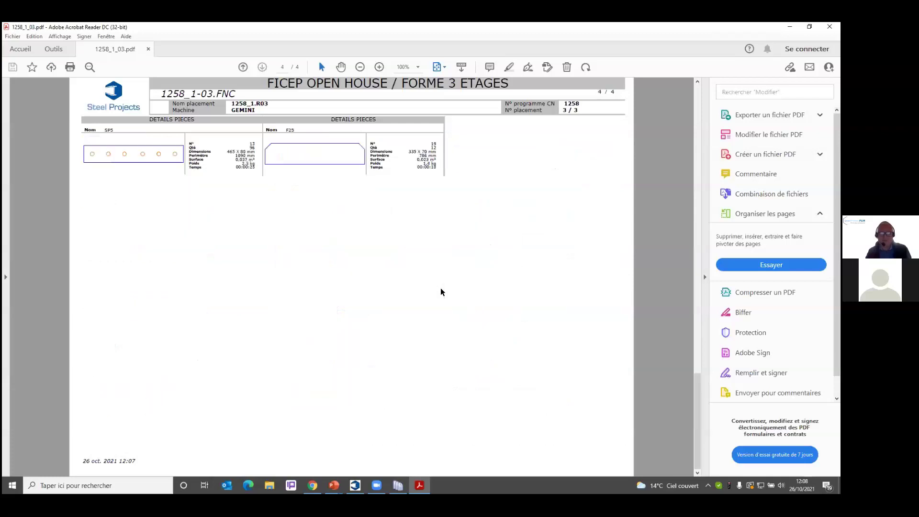
{"action": "scroll", "coordinate": [441, 292], "scroll_direction": "up", "scroll_amount": 1}
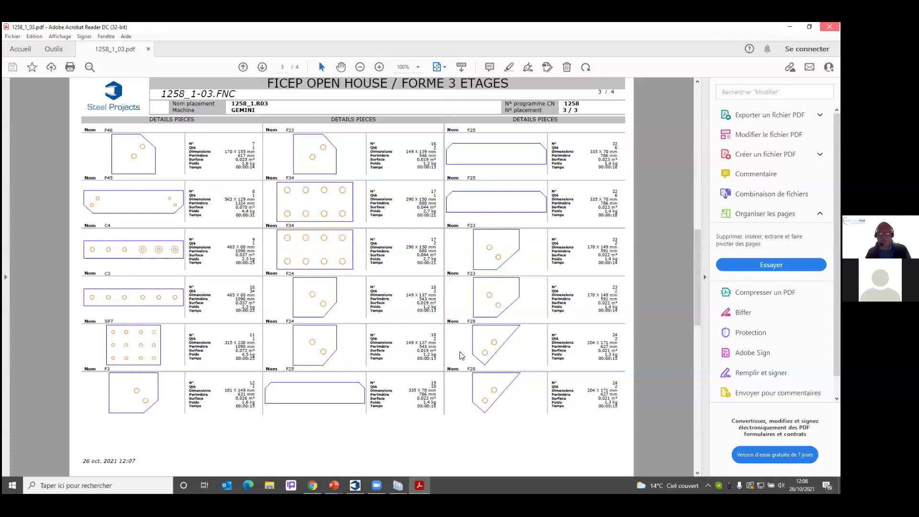
{"action": "key", "text": "alt+F4"}
{"action": "left_click", "coordinate": [356, 223]}
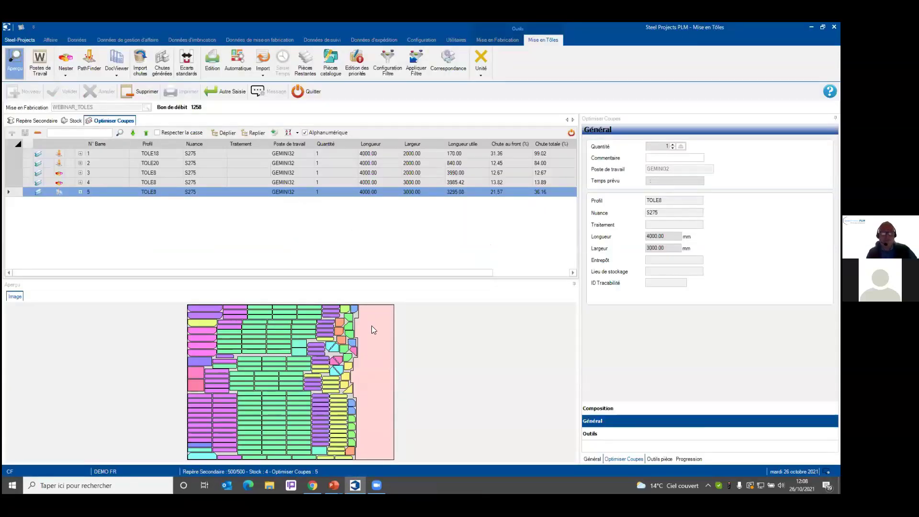
Open the generated offcuts, inspect offcut 1258_103_01 from several angles in 3D, and leave offcut management
{"action": "left_click", "coordinate": [162, 67]}
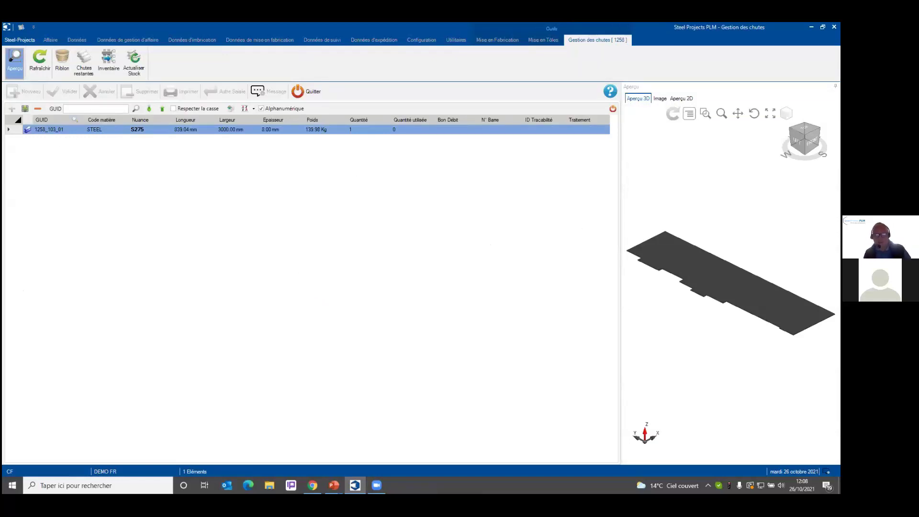
{"action": "left_click_drag", "start_coordinate": [740, 318], "coordinate": [700, 400]}
{"action": "scroll", "coordinate": [706, 294], "scroll_direction": "up", "scroll_amount": 4}
{"action": "left_click_drag", "start_coordinate": [740, 323], "coordinate": [650, 224]}
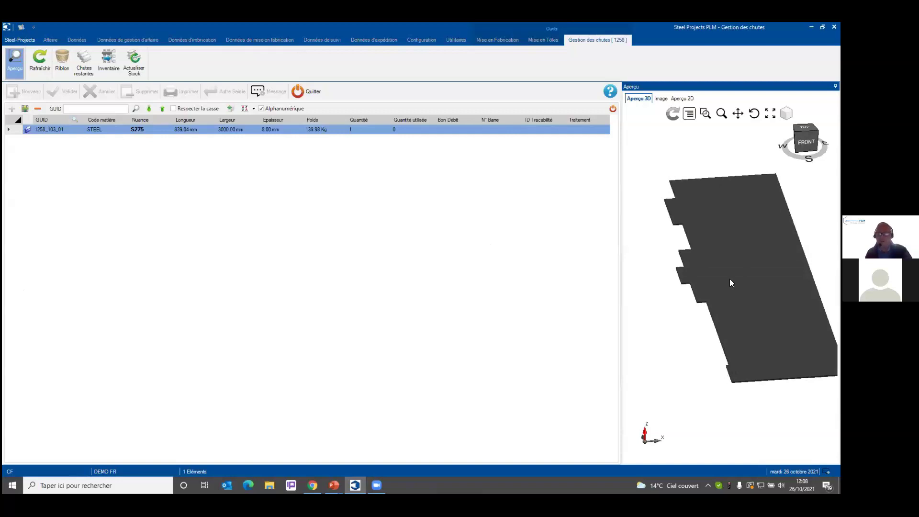
{"action": "left_click_drag", "start_coordinate": [735, 277], "coordinate": [705, 312]}
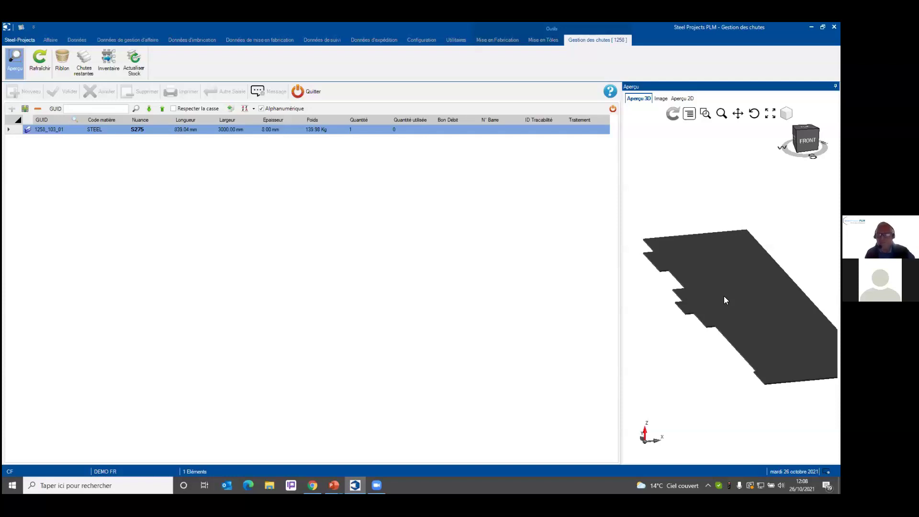
{"action": "left_click_drag", "start_coordinate": [725, 300], "coordinate": [744, 270]}
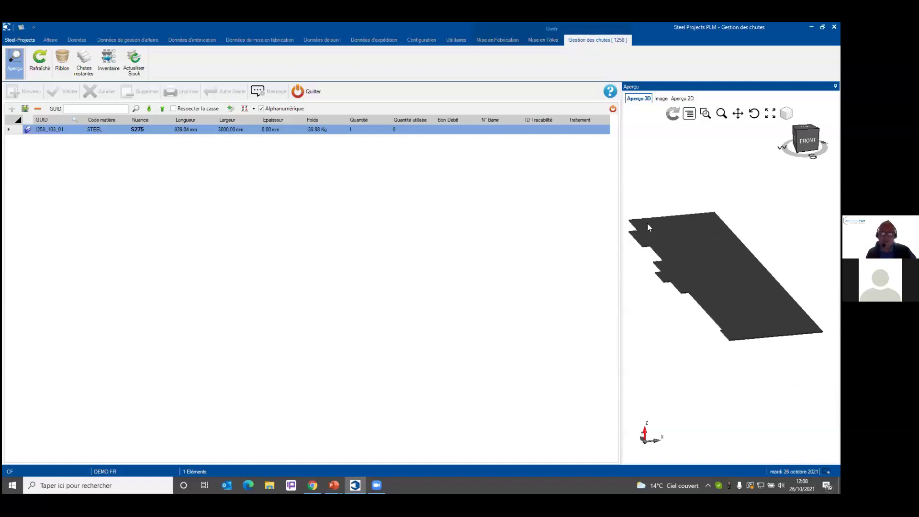
{"action": "left_click", "coordinate": [316, 92]}
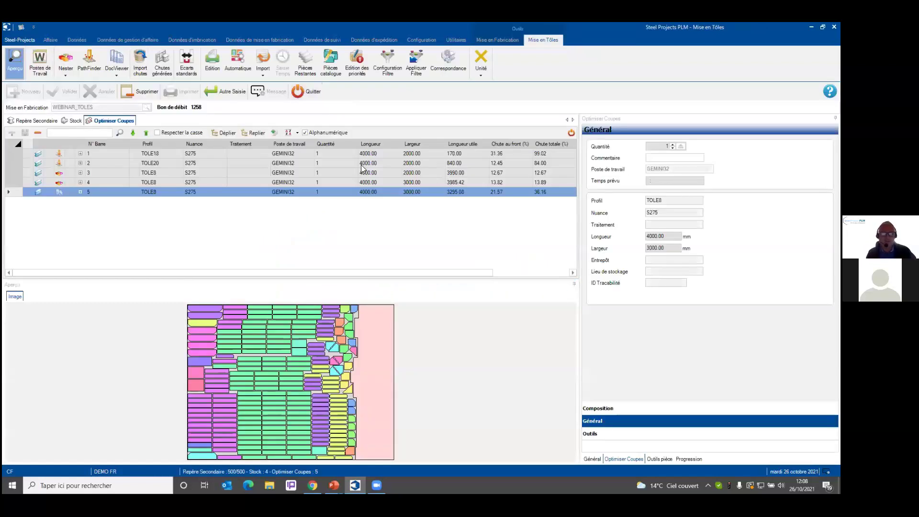
Leave plate nesting, return to the list of production batches and check the nesting progress of WEBINAR_TOLES
{"action": "left_click", "coordinate": [303, 91]}
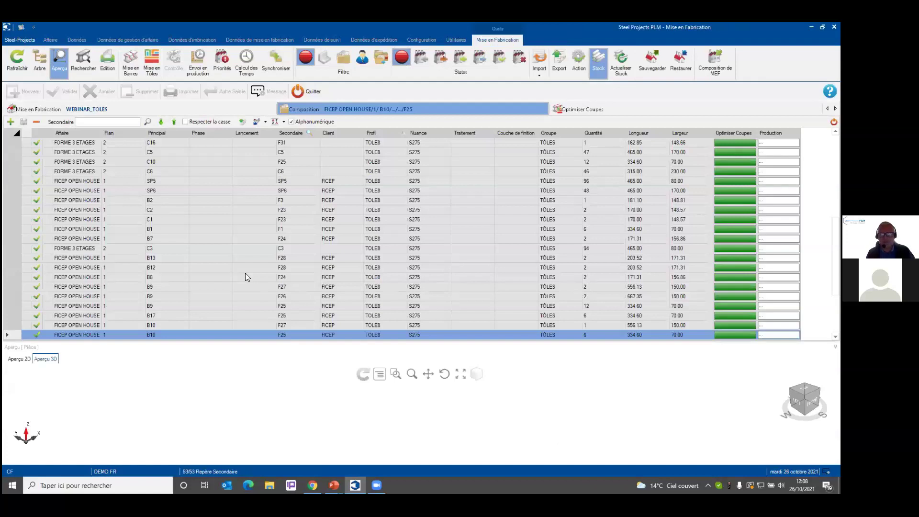
{"action": "left_click", "coordinate": [98, 107]}
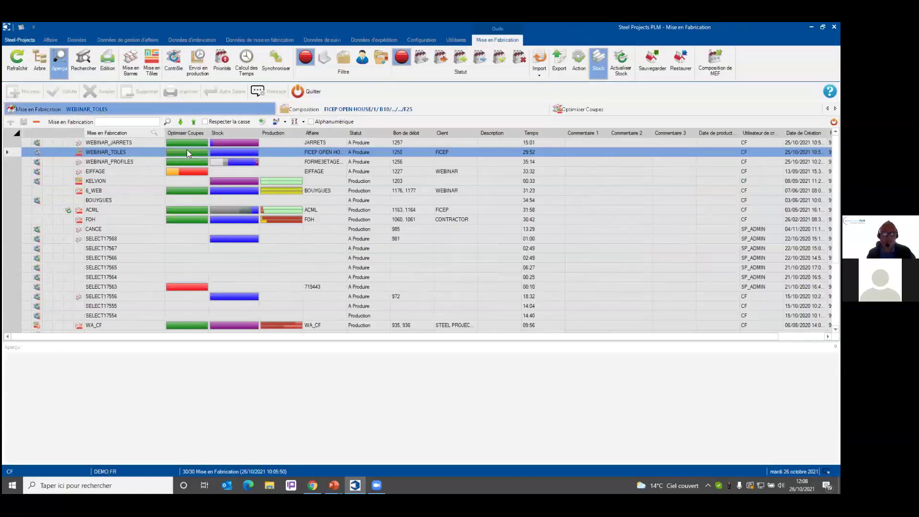
{"action": "mouse_move", "coordinate": [185, 152]}
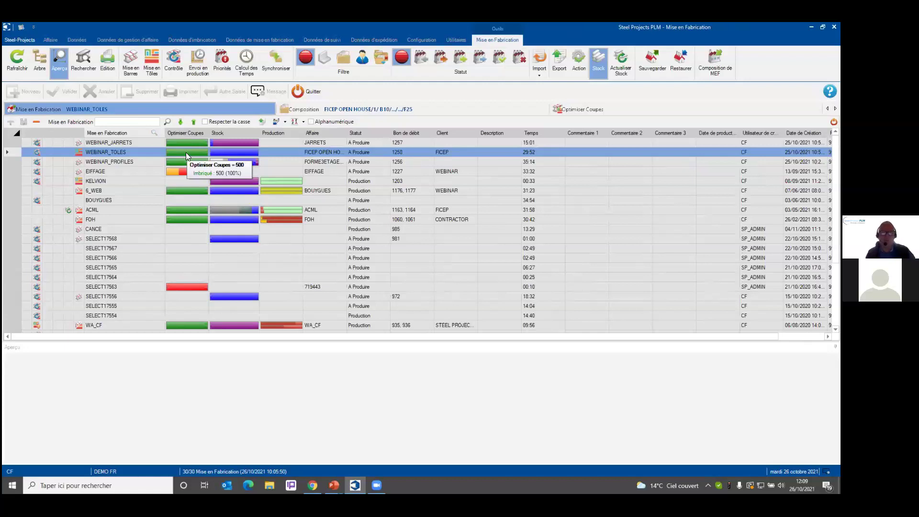
{"action": "right_click", "coordinate": [186, 153]}
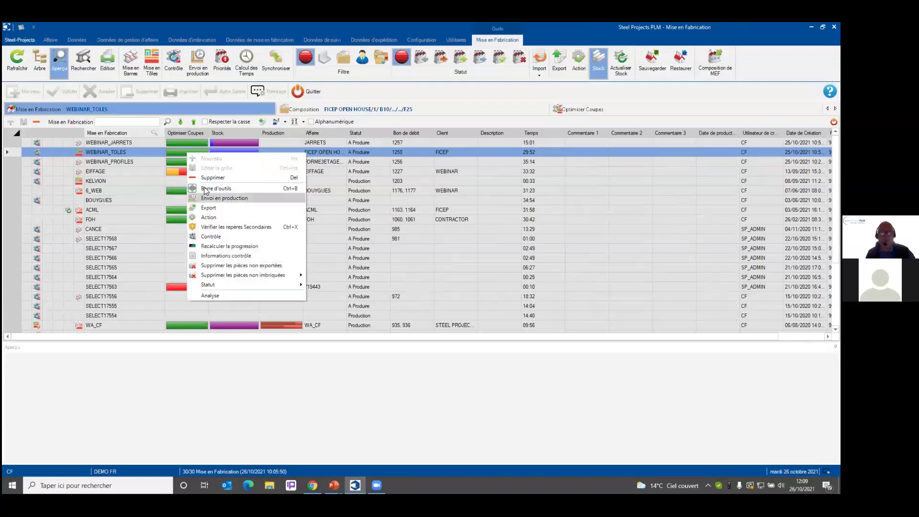
{"action": "left_click", "coordinate": [153, 185]}
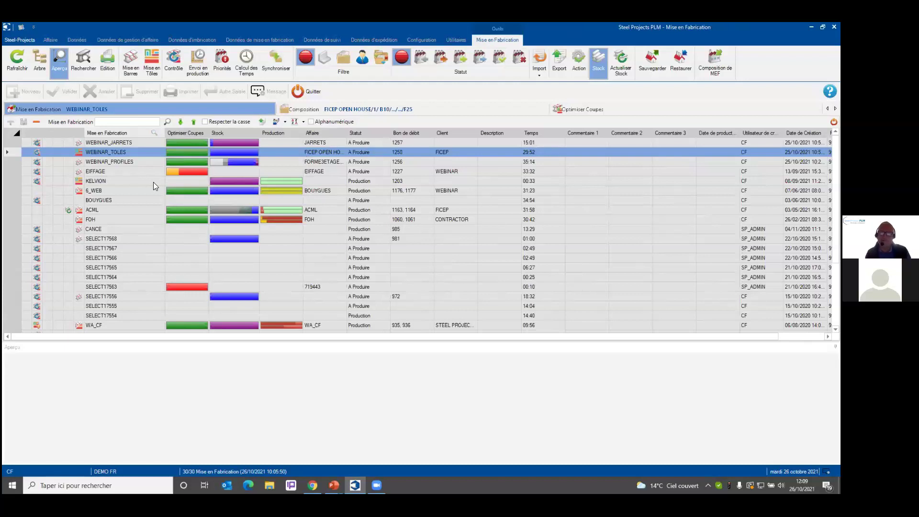